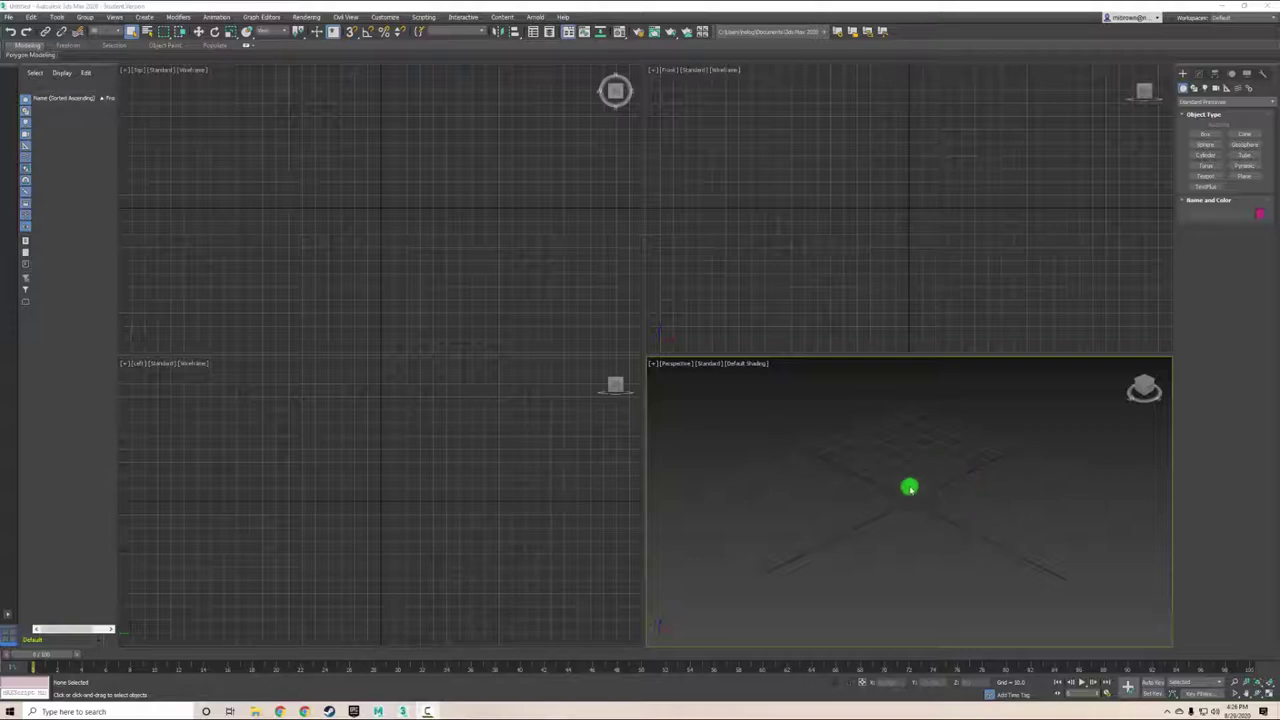
# Step: Maximize the Perspective view and draw a long box on the grid
pyautogui.hotkey('alt', 'w')
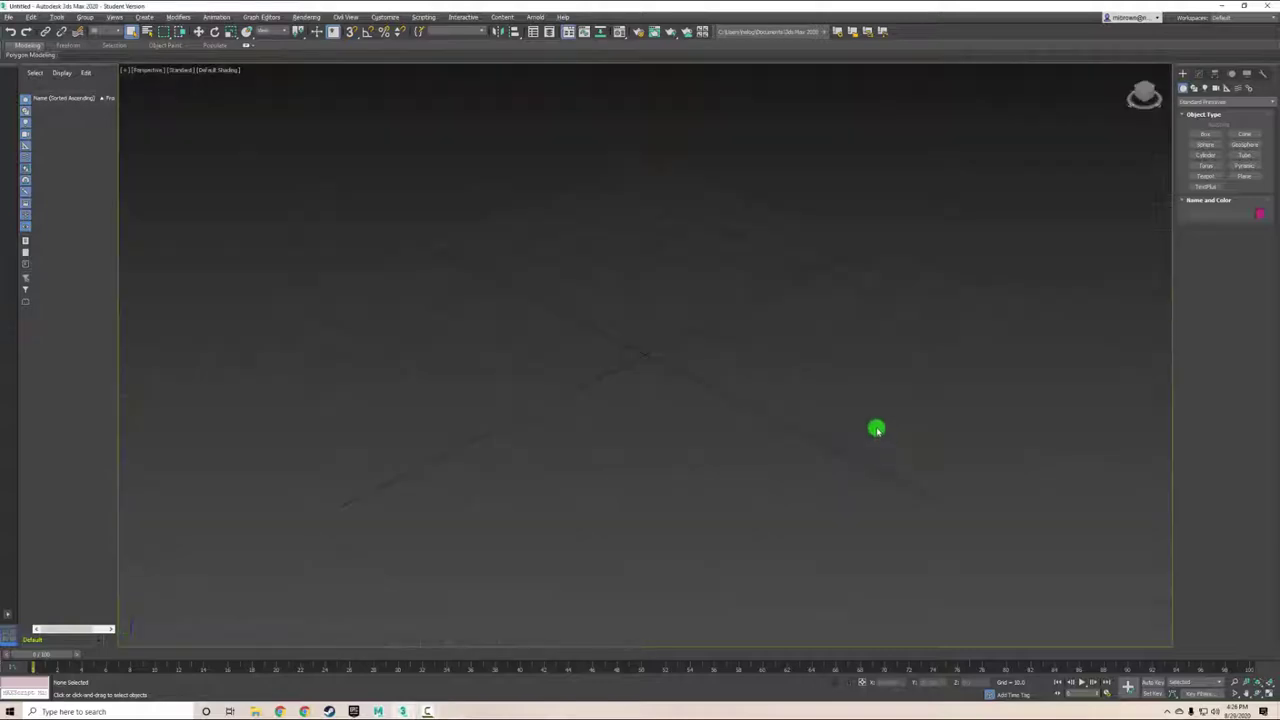
pyautogui.moveTo(706, 360)
pyautogui.keyDown('alt'); pyautogui.mouseDown(button='middle')
pyautogui.moveTo(694, 334)
pyautogui.moveTo(694, 346)
pyautogui.moveTo(720, 291)
pyautogui.moveTo(1220, 200)
pyautogui.moveTo(1163, 126)
pyautogui.mouseUp(button='middle'); pyautogui.keyUp('alt')
pyautogui.click(1205, 133)
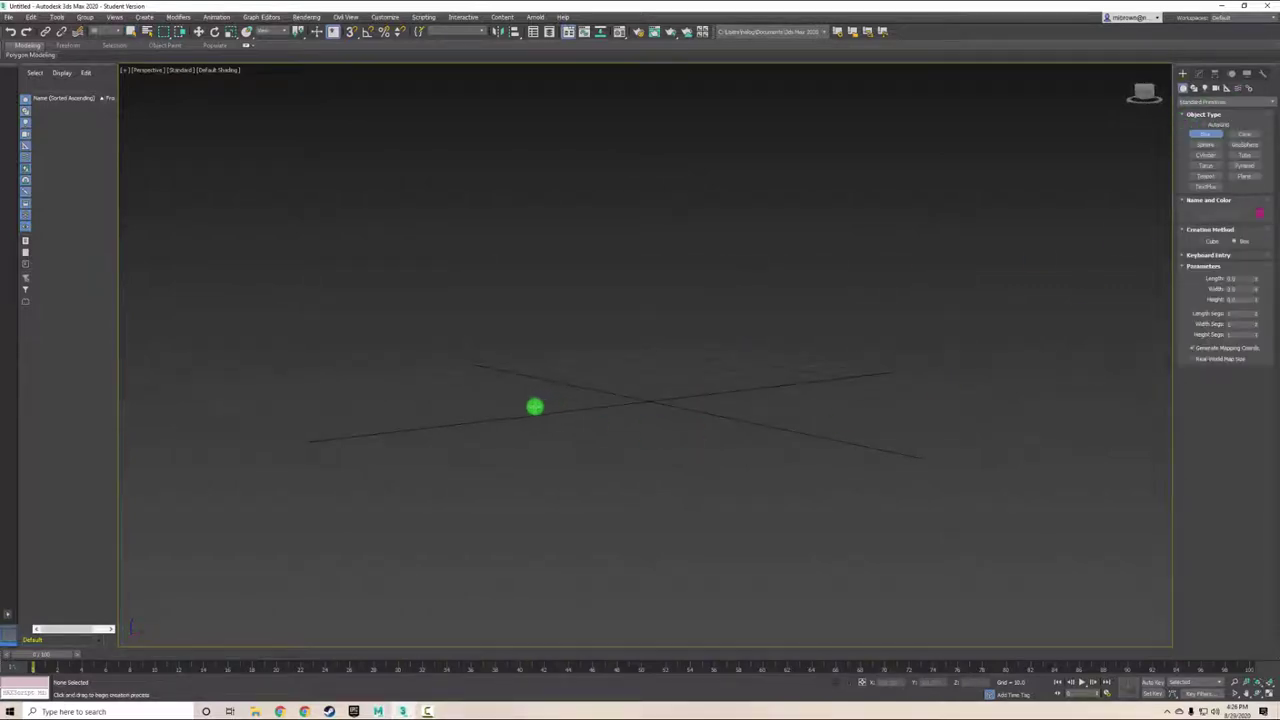
pyautogui.moveTo(506, 409)
pyautogui.mouseDown()
pyautogui.moveTo(603, 424)
pyautogui.moveTo(771, 383)
pyautogui.moveTo(855, 384)
pyautogui.mouseUp()
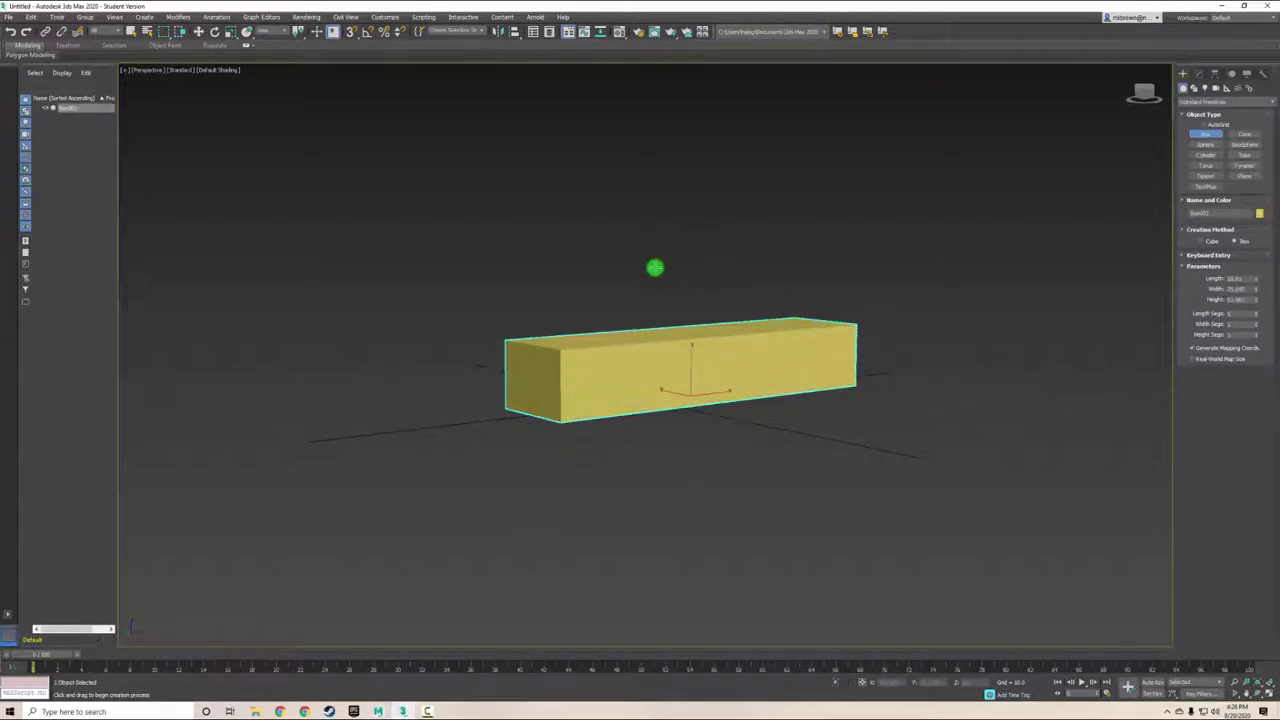
# Step: Scale the box thinner along one axis into a slim beam
pyautogui.keyDown('alt'); pyautogui.moveTo(734, 289); pyautogui.dragTo(849, 329, button='middle'); pyautogui.keyUp('alt')
pyautogui.press('t')
pyautogui.press('r')
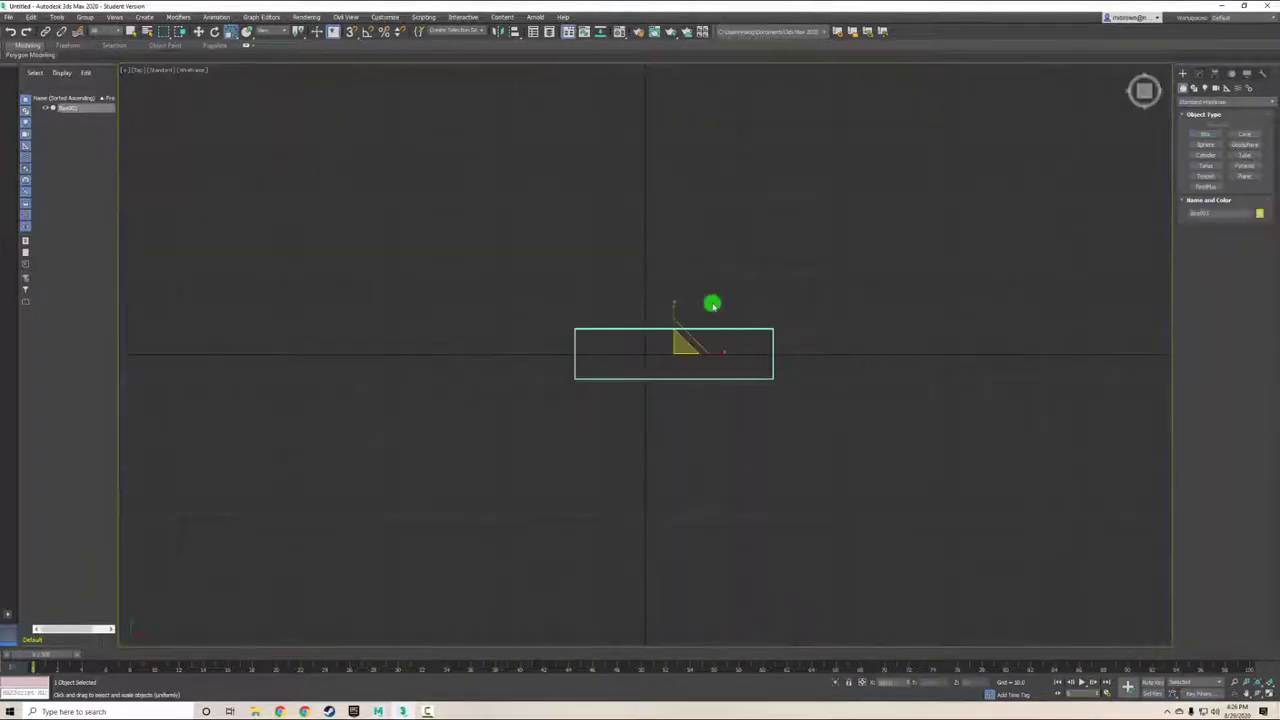
pyautogui.press('p')
pyautogui.moveTo(733, 410); pyautogui.dragTo(716, 403)
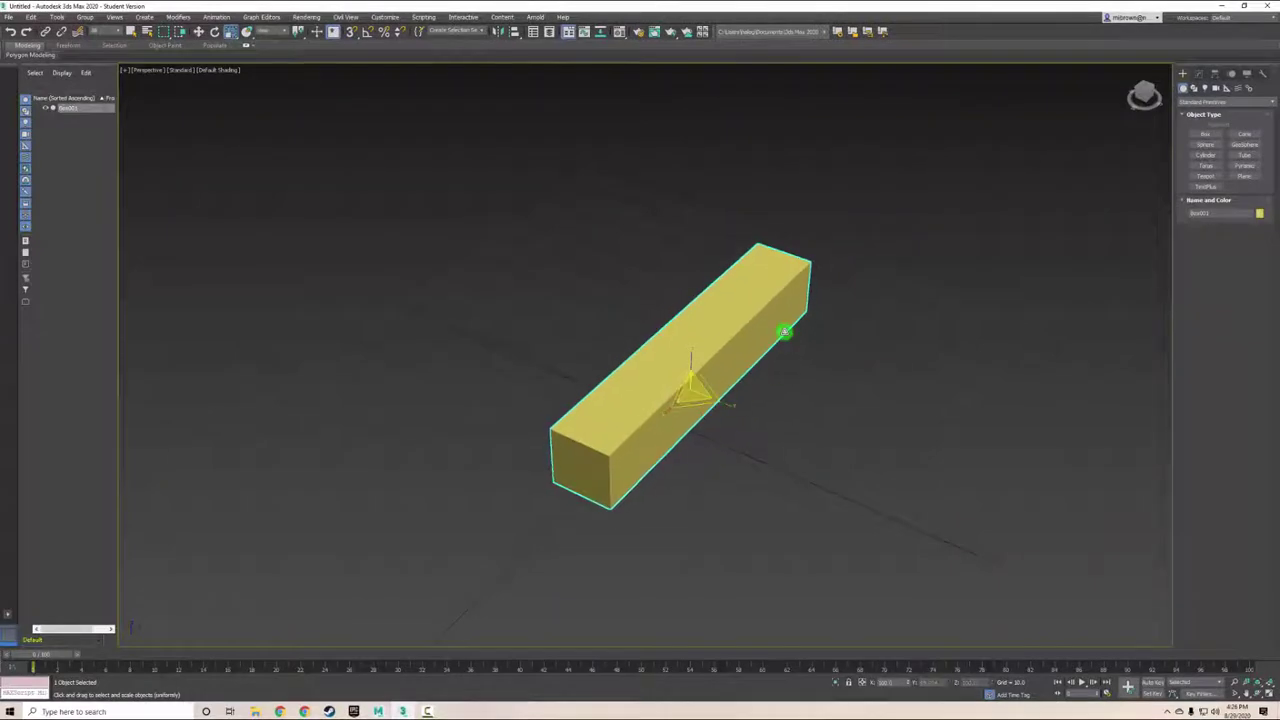
# Step: Convert the beam to an Editable Poly and return to the Move tool
pyautogui.rightClick(710, 320)
pyautogui.moveTo(750, 420)
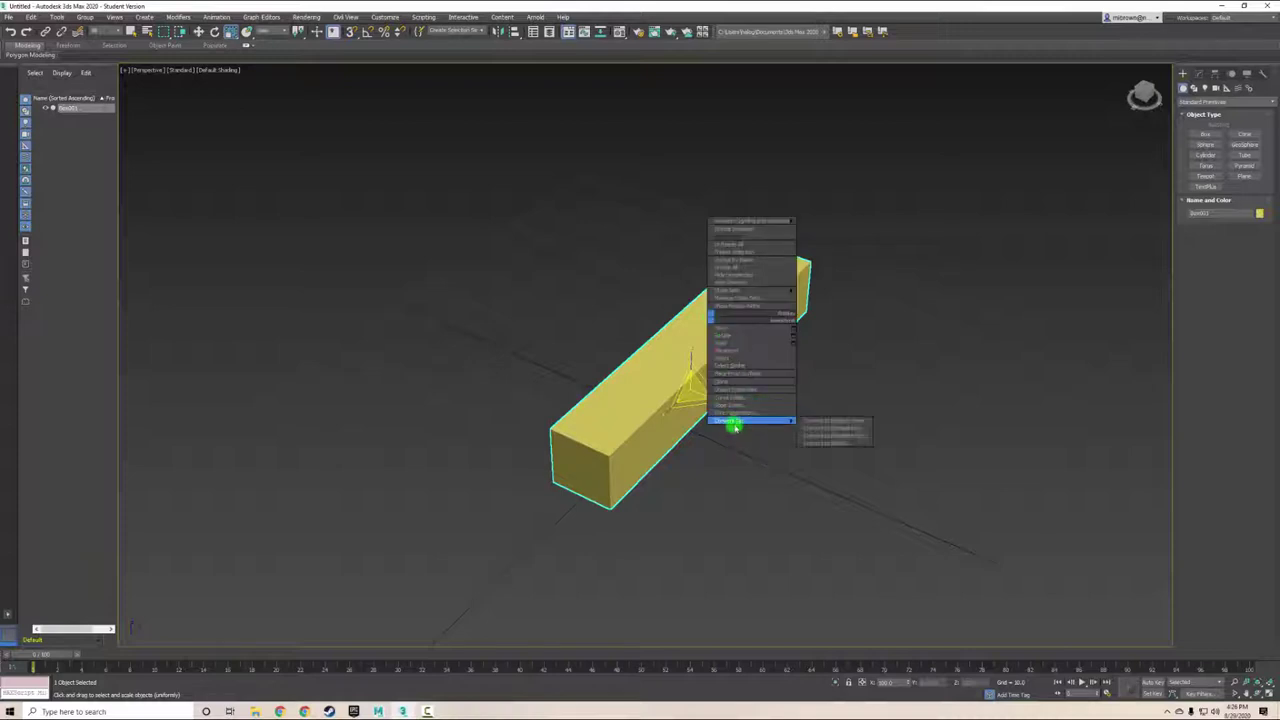
pyautogui.click(836, 422)
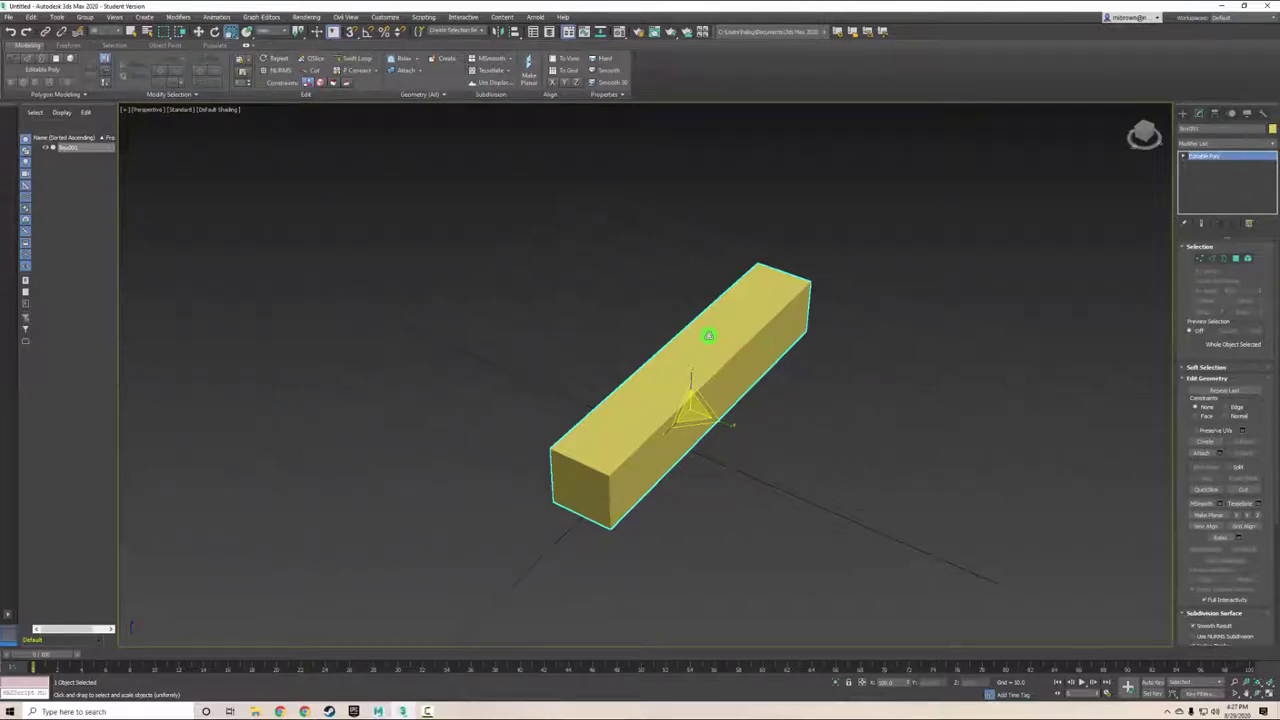
pyautogui.press('w')
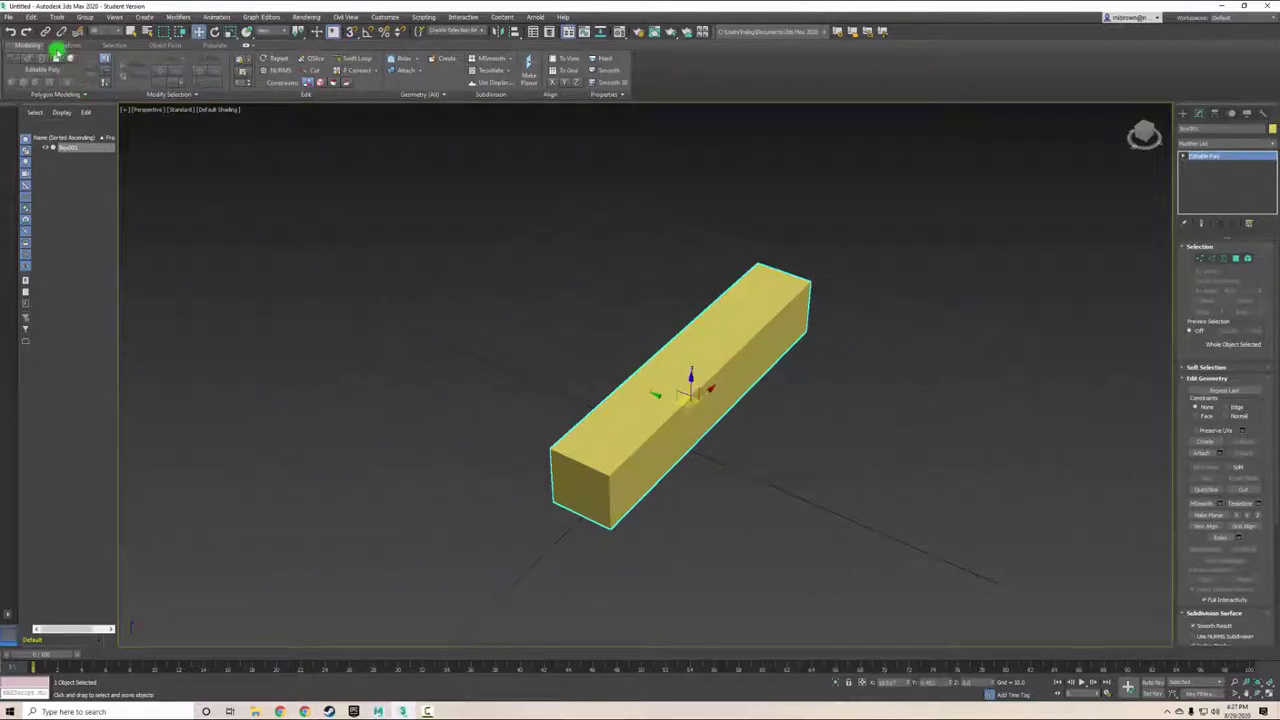
# Step: Select the beam's two long faces and bevel them outward and wider
pyautogui.click(57, 58)
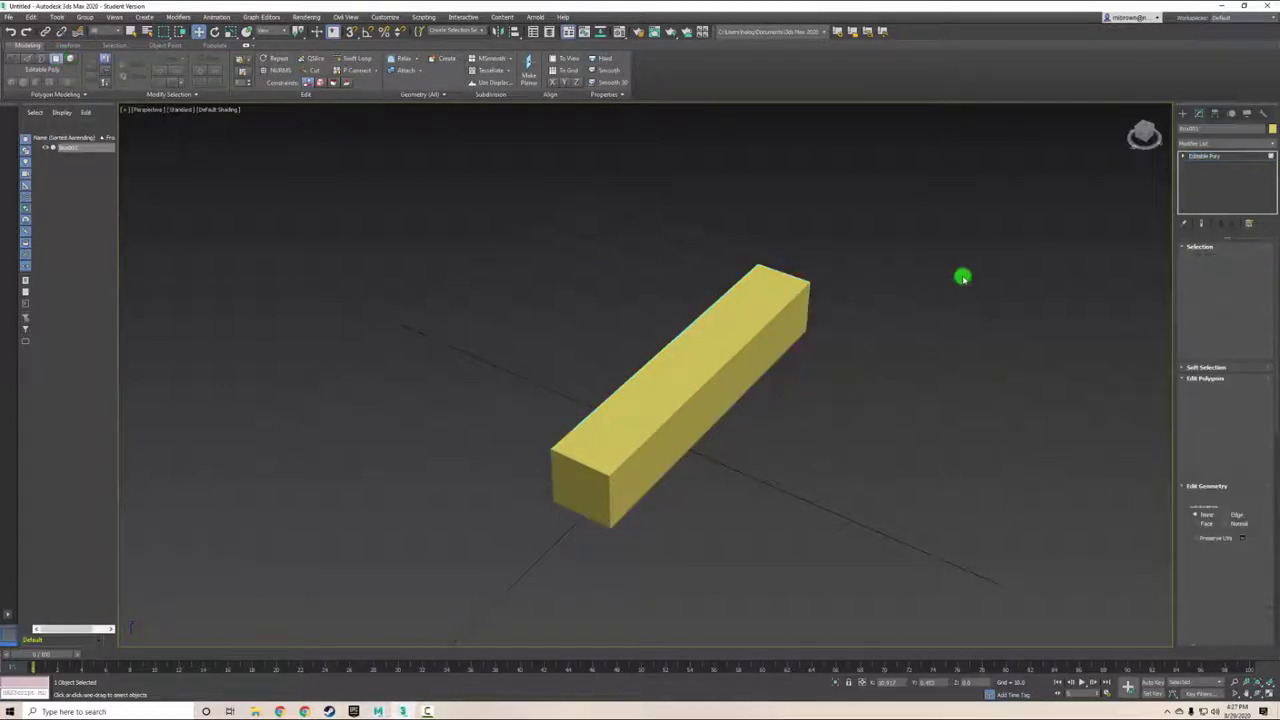
pyautogui.click(724, 411)
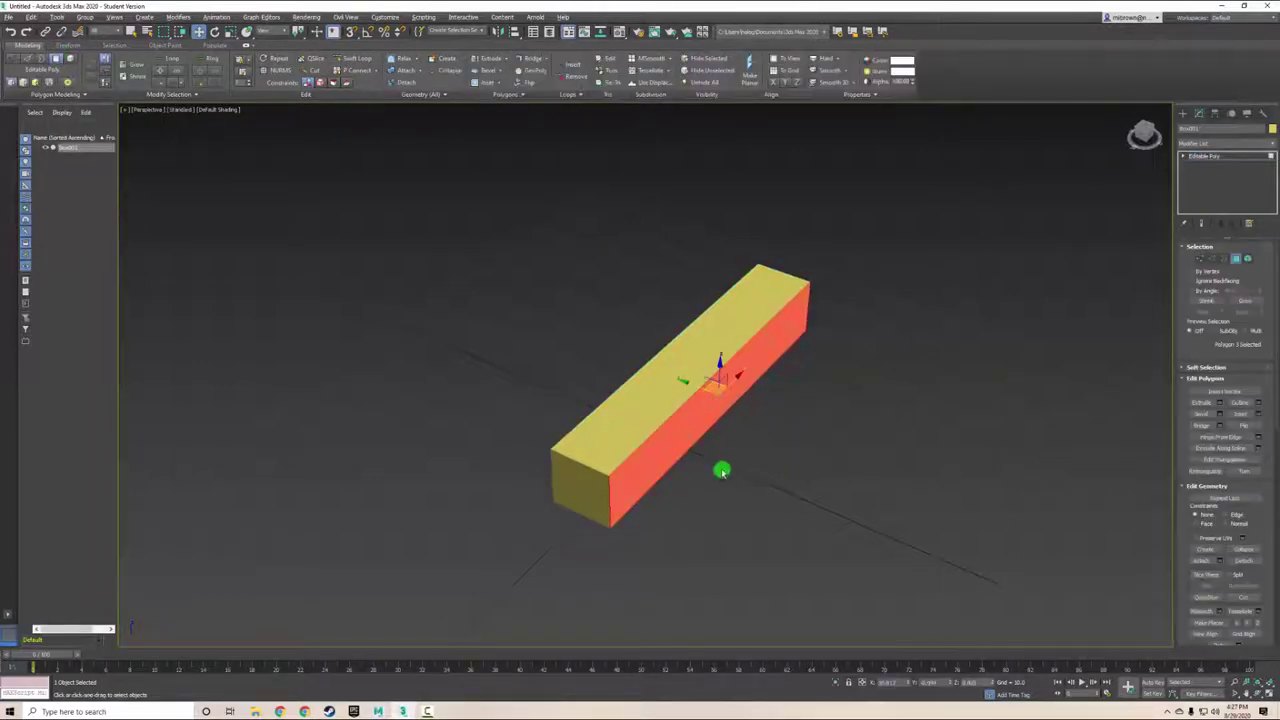
pyautogui.keyDown('alt'); pyautogui.moveTo(723, 471); pyautogui.dragTo(803, 454, button='middle'); pyautogui.keyUp('alt')
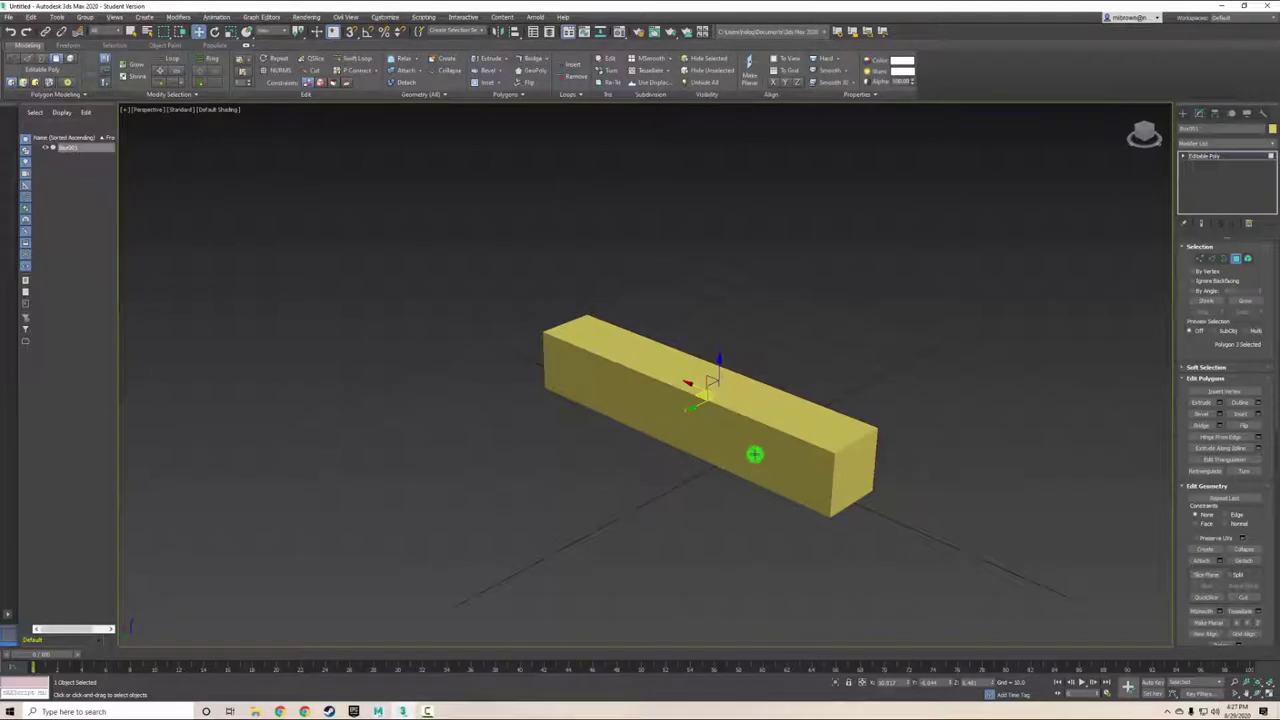
pyautogui.keyDown('ctrl'); pyautogui.click(755, 453); pyautogui.keyUp('ctrl')
pyautogui.moveTo(1006, 417)
pyautogui.keyDown('alt'); pyautogui.mouseDown(button='middle')
pyautogui.moveTo(894, 420)
pyautogui.moveTo(1043, 409)
pyautogui.moveTo(866, 400)
pyautogui.moveTo(977, 417)
pyautogui.moveTo(958, 412)
pyautogui.mouseUp(button='middle'); pyautogui.keyUp('alt')
pyautogui.keyDown('ctrl'); pyautogui.click(703, 492); pyautogui.keyUp('ctrl')
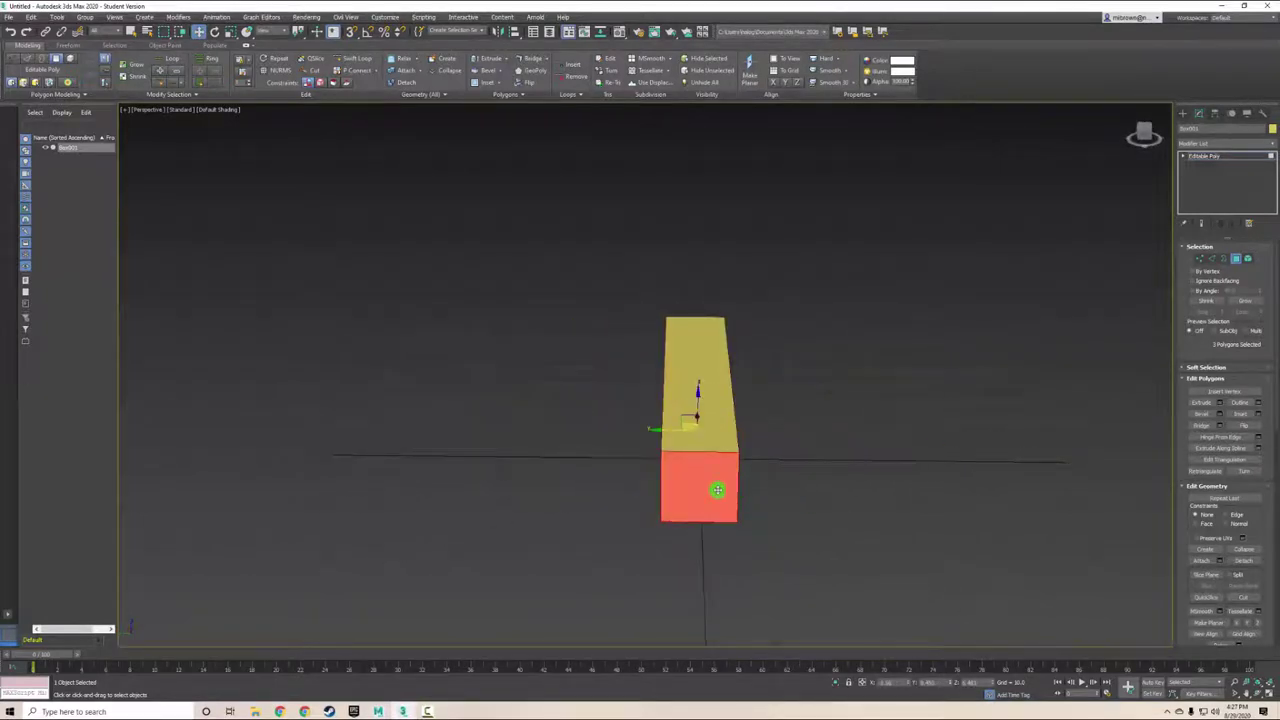
pyautogui.keyDown('alt'); pyautogui.click(684, 500); pyautogui.keyUp('alt')
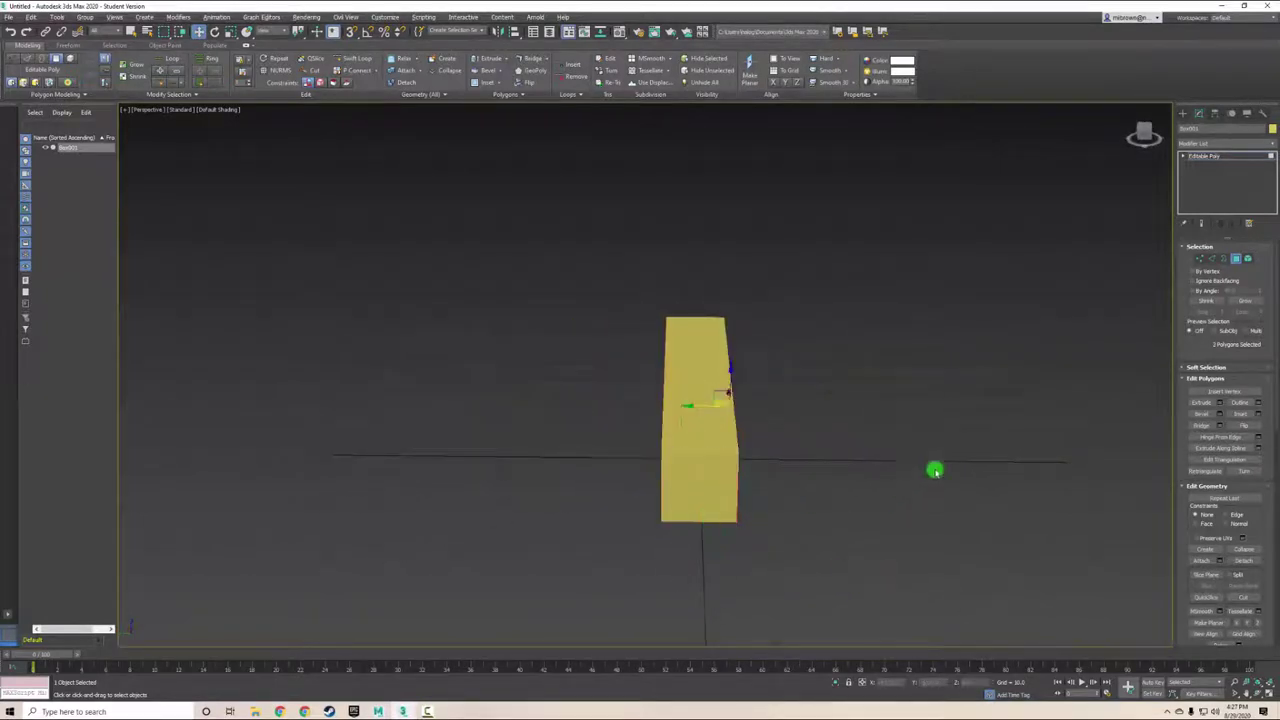
pyautogui.moveTo(926, 443)
pyautogui.keyDown('alt'); pyautogui.mouseDown(button='middle')
pyautogui.moveTo(857, 431)
pyautogui.moveTo(1012, 427)
pyautogui.moveTo(877, 431)
pyautogui.moveTo(894, 437)
pyautogui.mouseUp(button='middle'); pyautogui.keyUp('alt')
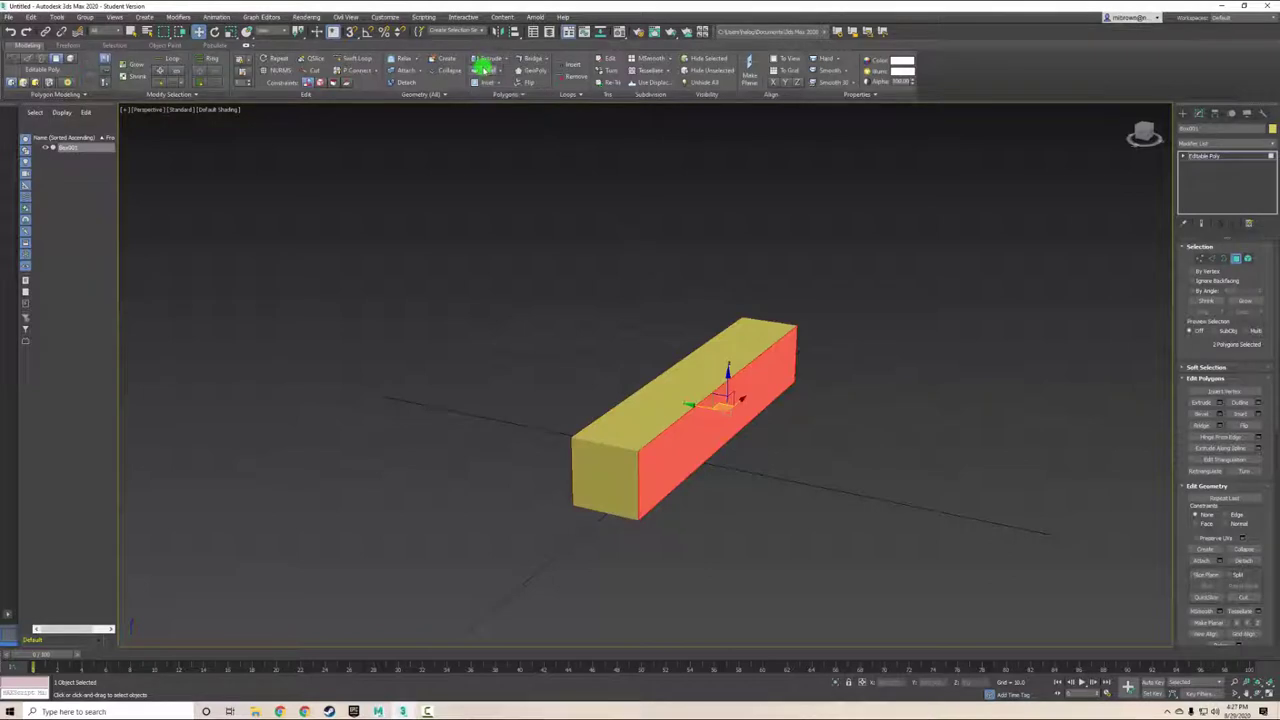
pyautogui.click(483, 70)
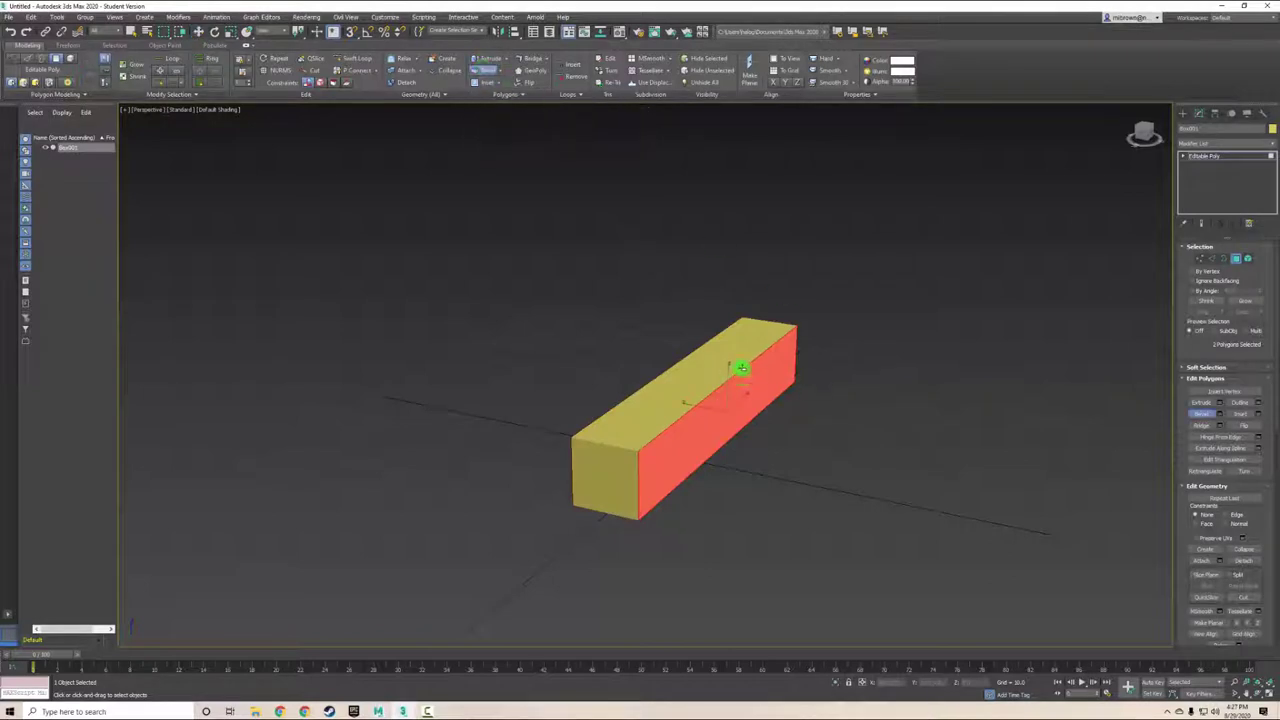
pyautogui.moveTo(743, 365)
pyautogui.mouseDown()
pyautogui.moveTo(760, 291)
pyautogui.moveTo(760, 311)
pyautogui.mouseUp()
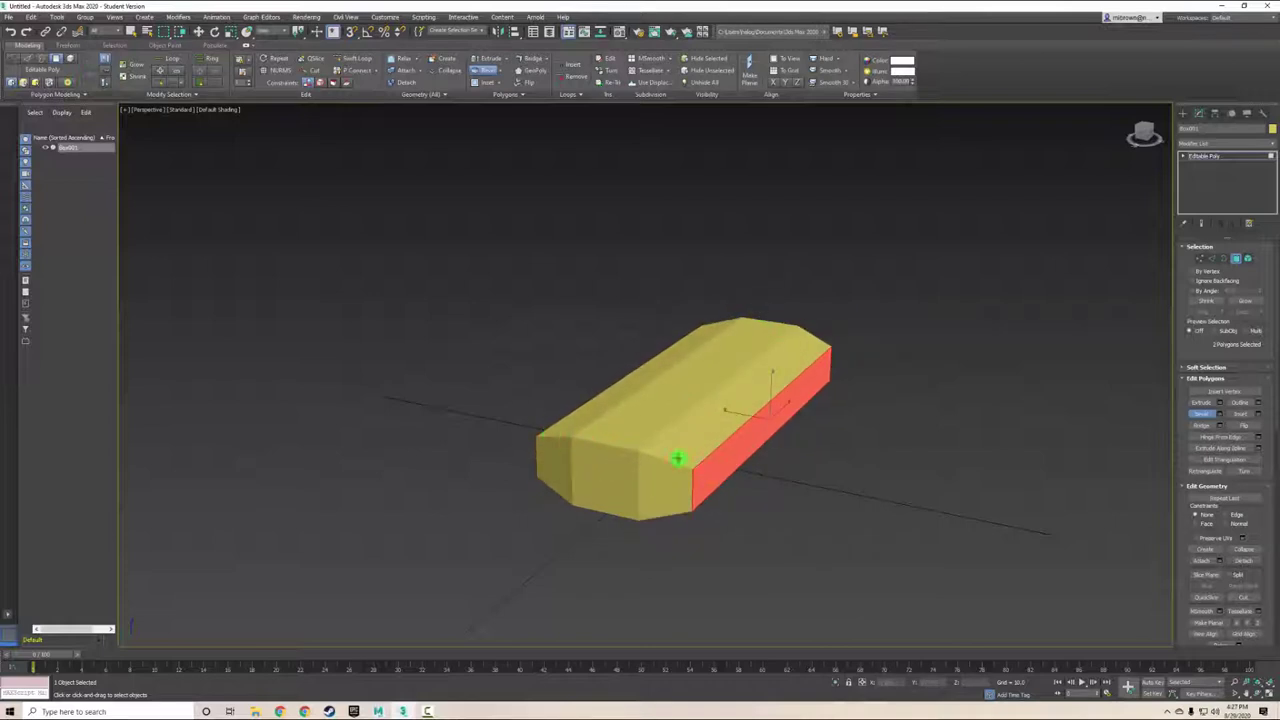
# Step: Switch the viewport shading to Edged Faces to show the hull's edges
pyautogui.click(214, 108)
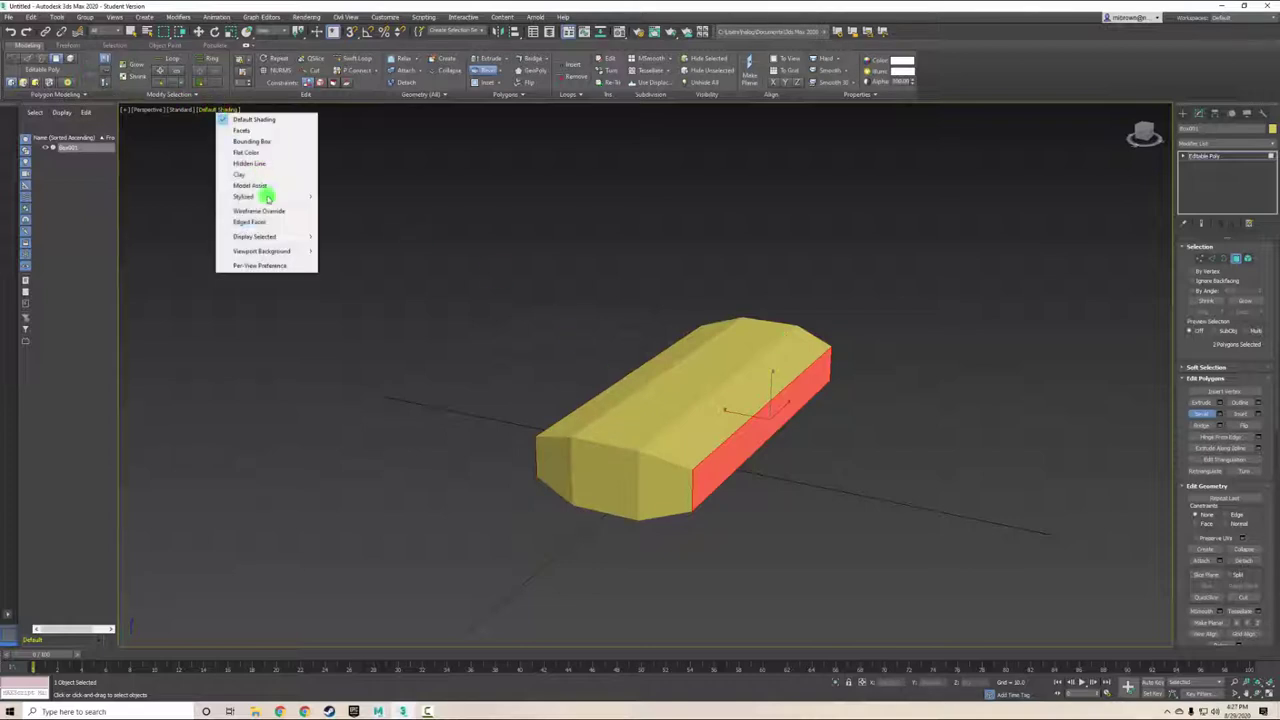
pyautogui.click(250, 221)
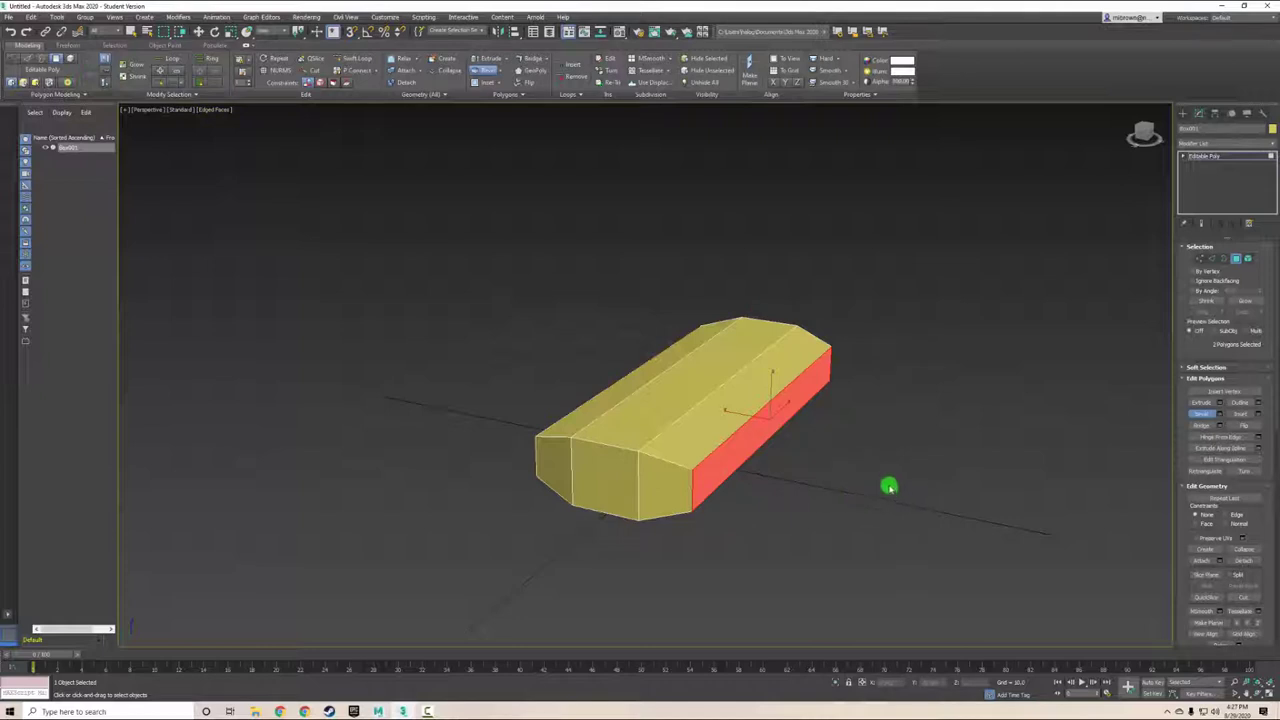
pyautogui.moveTo(878, 482)
pyautogui.keyDown('alt'); pyautogui.mouseDown(button='middle')
pyautogui.moveTo(826, 448)
pyautogui.moveTo(853, 460)
pyautogui.mouseUp(button='middle'); pyautogui.keyUp('alt')
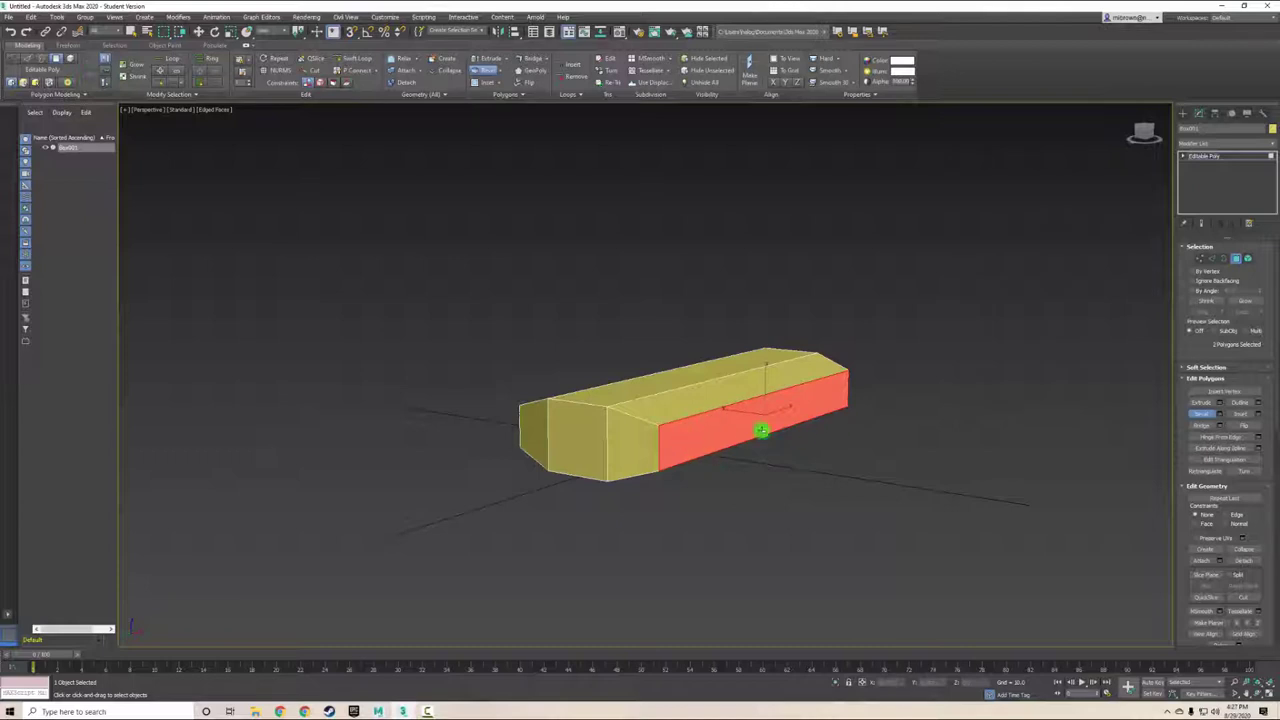
# Step: Extrude the two red side faces slightly outward
pyautogui.click(485, 59)
pyautogui.rightClick(745, 411)
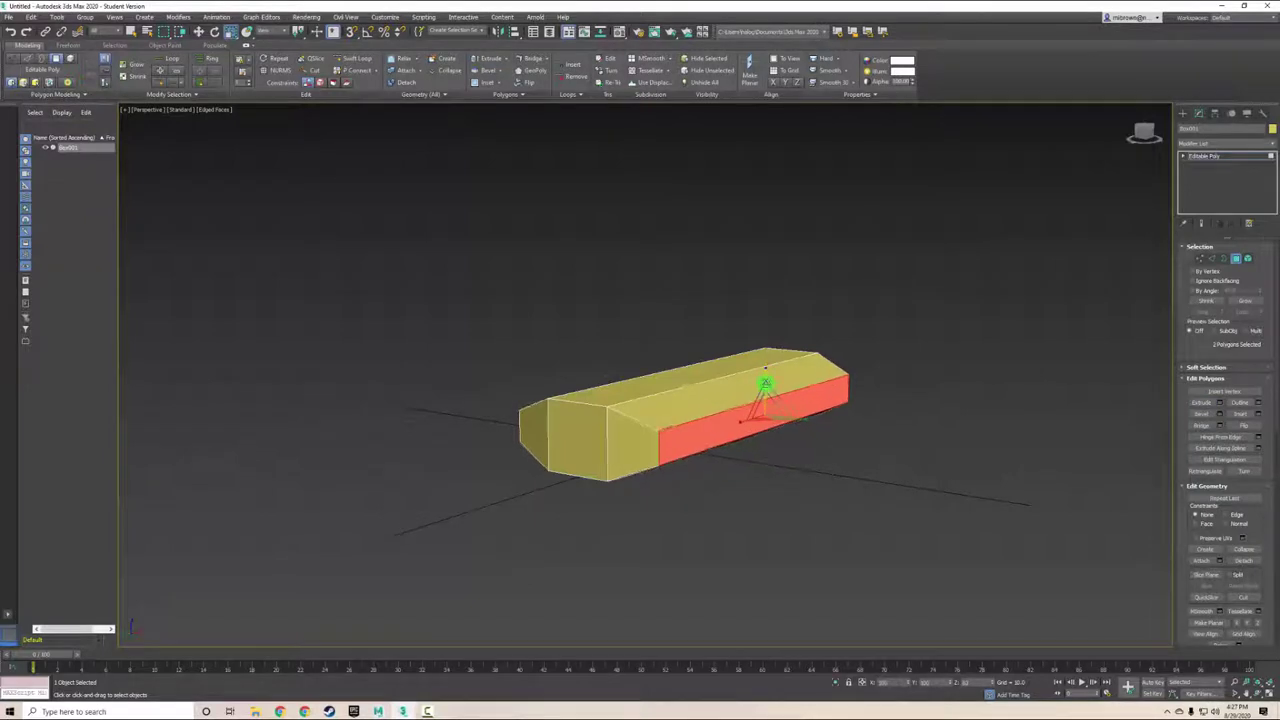
pyautogui.press('r')
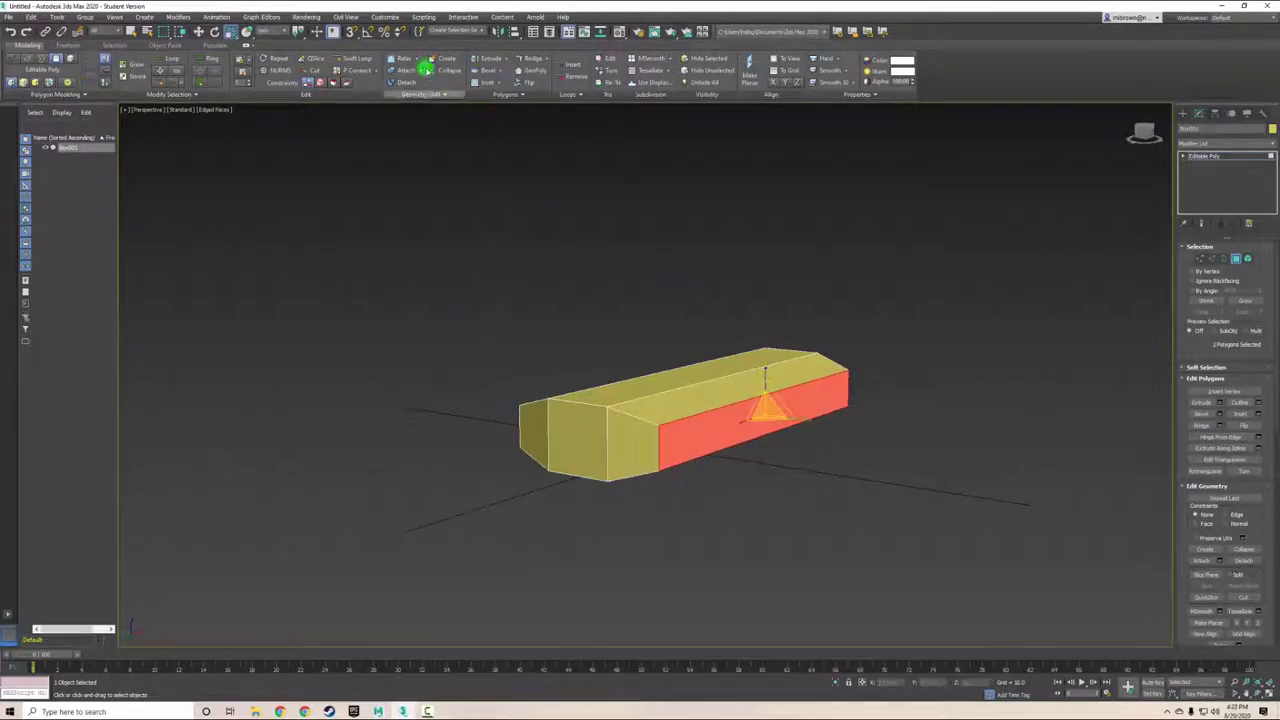
pyautogui.click(487, 58)
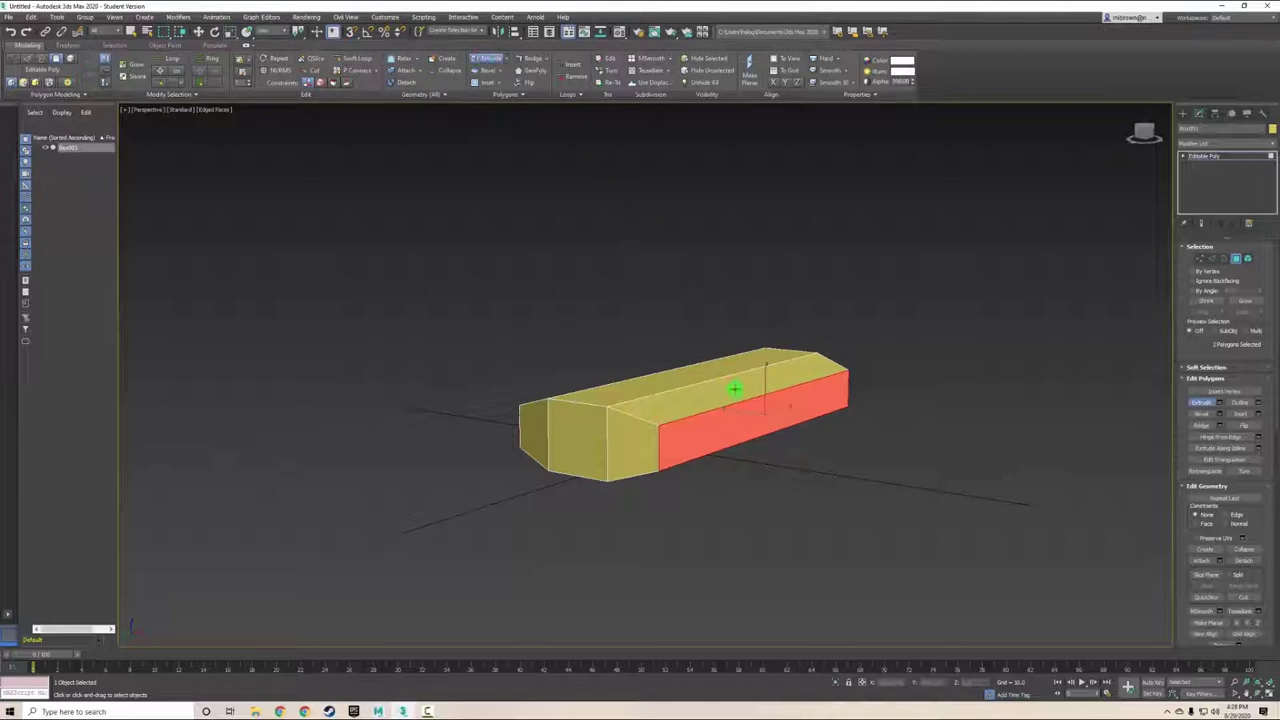
pyautogui.moveTo(748, 410); pyautogui.dragTo(734, 408)
# Step: Scale the red faces vertically, squashing then restoring them to medium height
pyautogui.click(484, 58)
pyautogui.press('r')
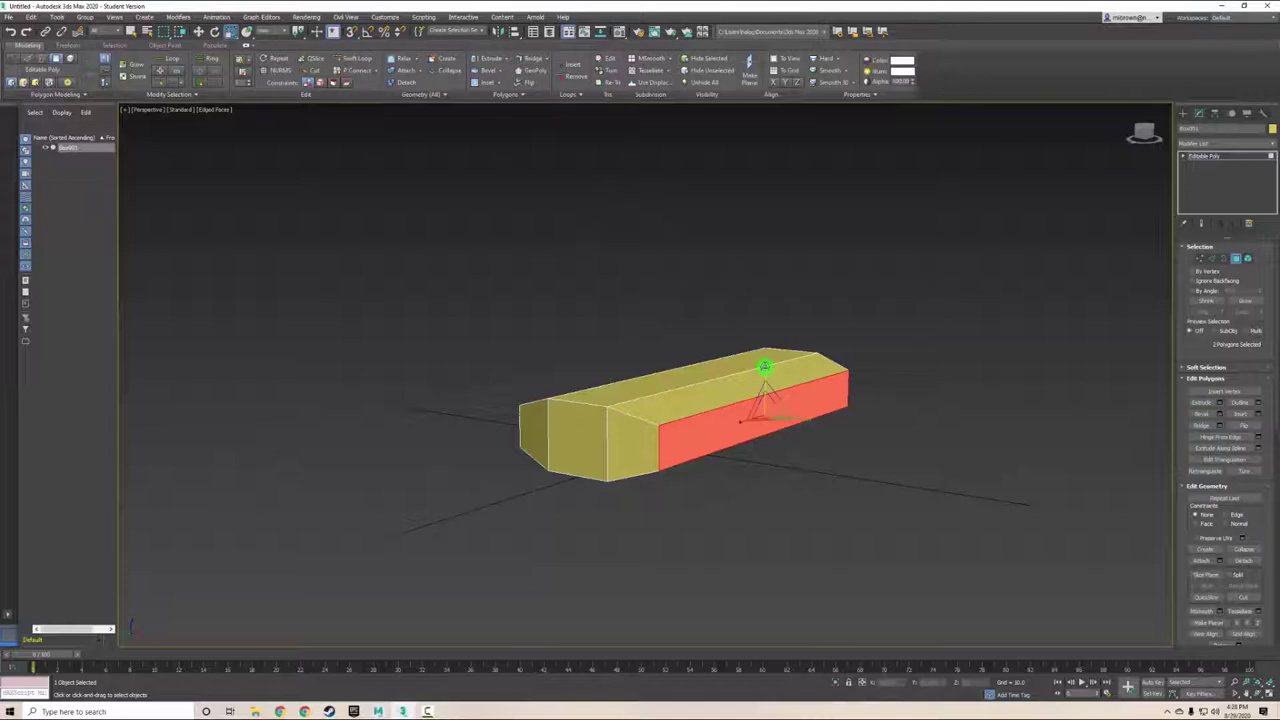
pyautogui.moveTo(764, 367); pyautogui.dragTo(770, 407)
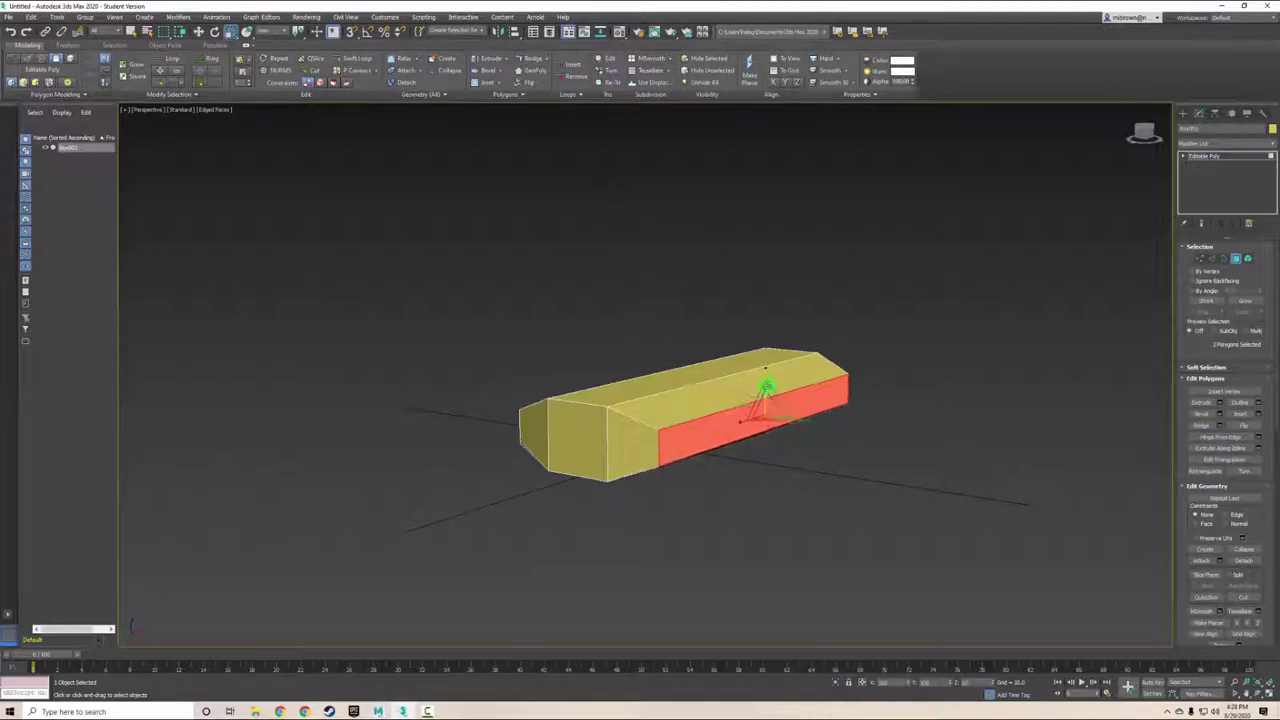
pyautogui.moveTo(763, 386); pyautogui.dragTo(766, 372)
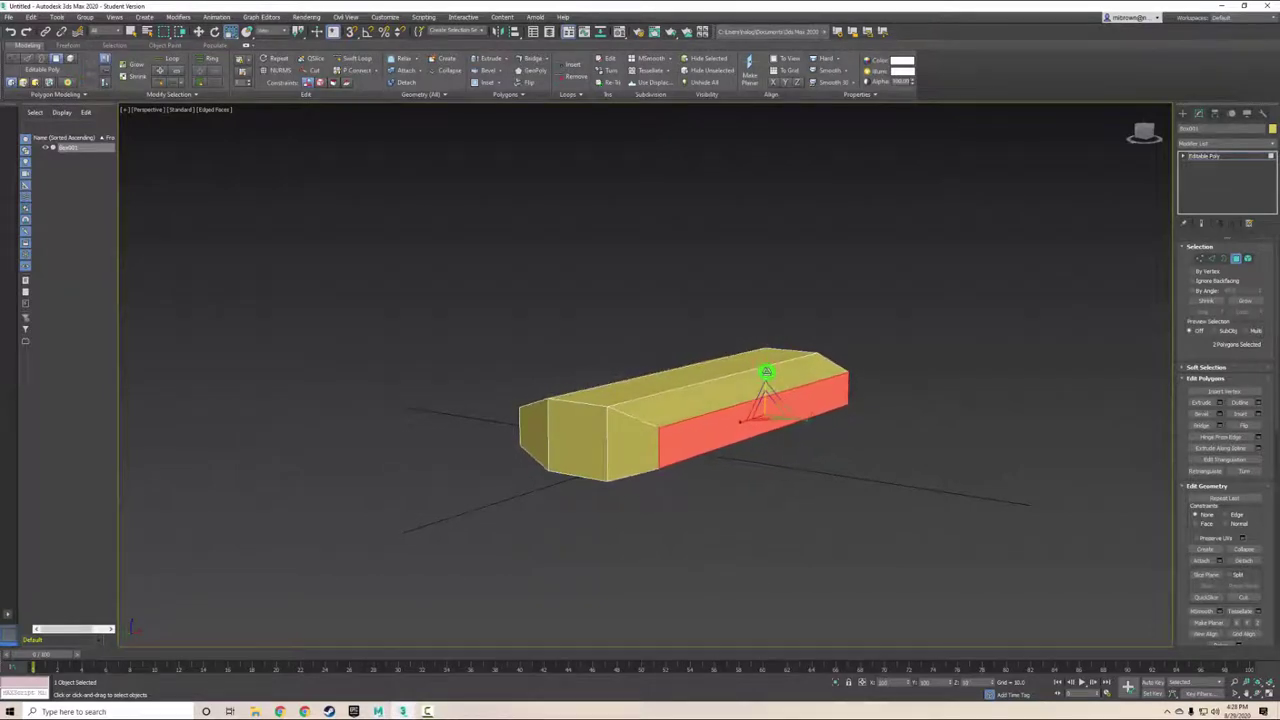
pyautogui.moveTo(776, 410)
pyautogui.keyDown('alt'); pyautogui.mouseDown(button='middle')
pyautogui.moveTo(934, 420)
pyautogui.moveTo(600, 180)
pyautogui.mouseUp(button='middle'); pyautogui.keyUp('alt')
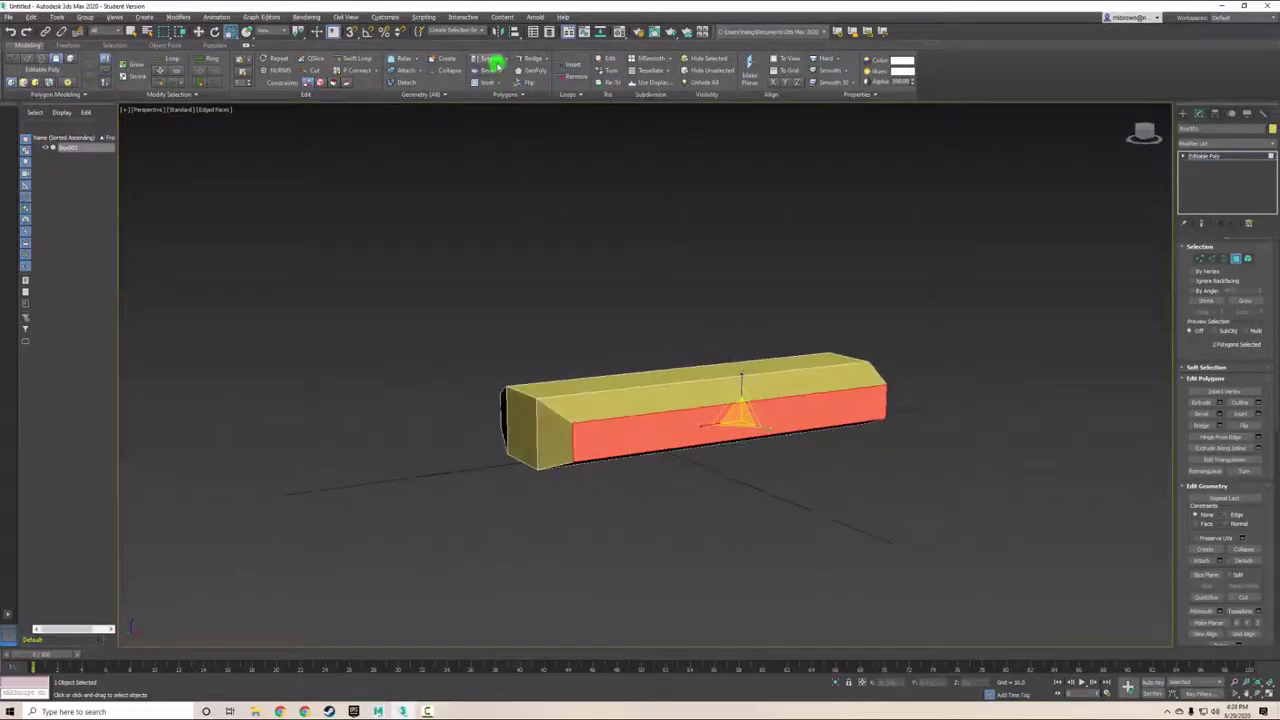
# Step: Extrude the red side faces outward into a larger block
pyautogui.click(485, 59)
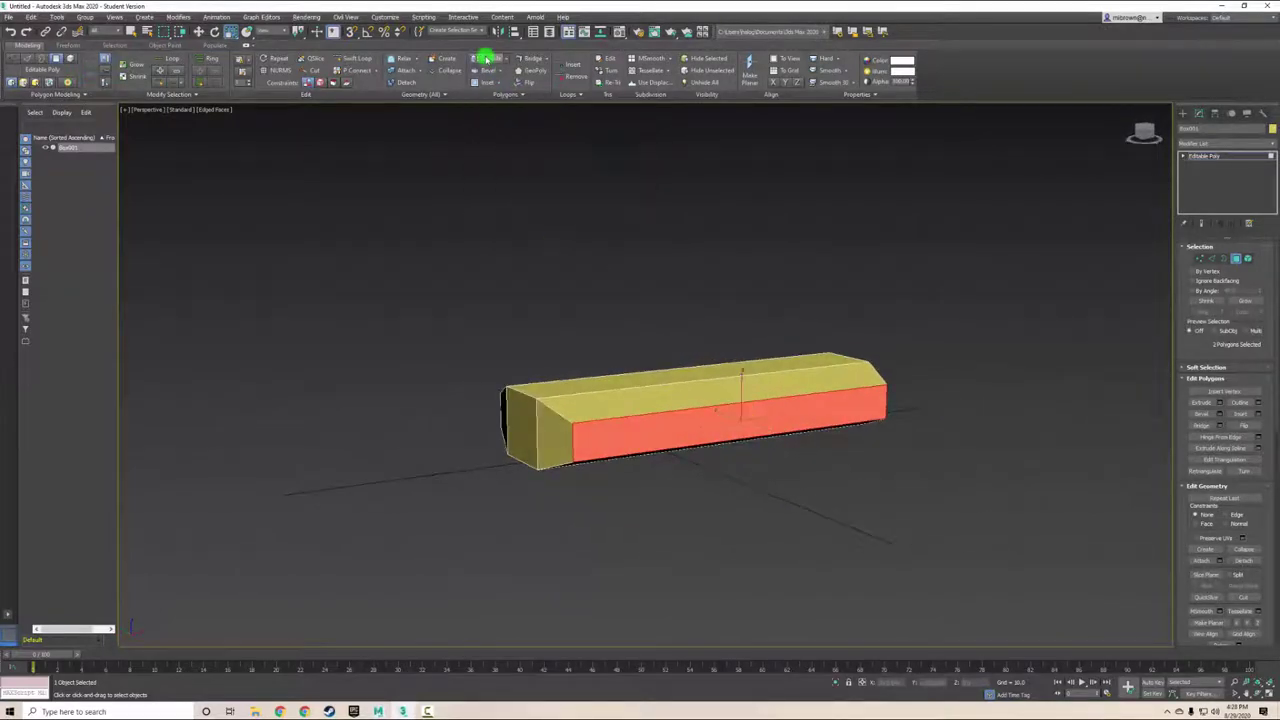
pyautogui.moveTo(757, 418)
pyautogui.mouseDown()
pyautogui.moveTo(757, 297)
pyautogui.moveTo(708, 215)
pyautogui.moveTo(720, 372)
pyautogui.moveTo(756, 409)
pyautogui.moveTo(746, 397)
pyautogui.moveTo(751, 434)
pyautogui.moveTo(723, 468)
pyautogui.mouseUp()
pyautogui.rightClick(752, 412)
pyautogui.moveTo(723, 468)
pyautogui.keyDown('alt'); pyautogui.mouseDown(button='middle')
pyautogui.moveTo(734, 480)
pyautogui.moveTo(811, 466)
pyautogui.moveTo(701, 481)
pyautogui.mouseUp(button='middle'); pyautogui.keyUp('alt')
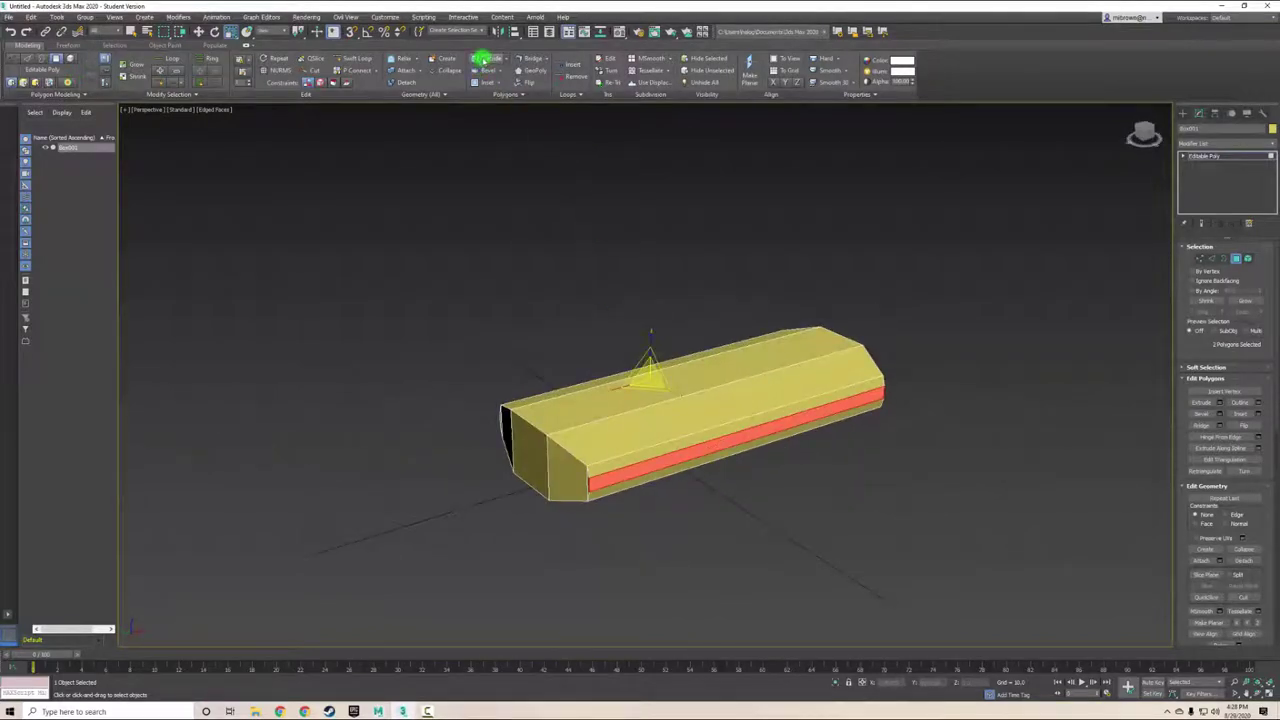
# Step: Extrude the side face into a flat slab and stretch it into a swept wing
pyautogui.click(486, 58)
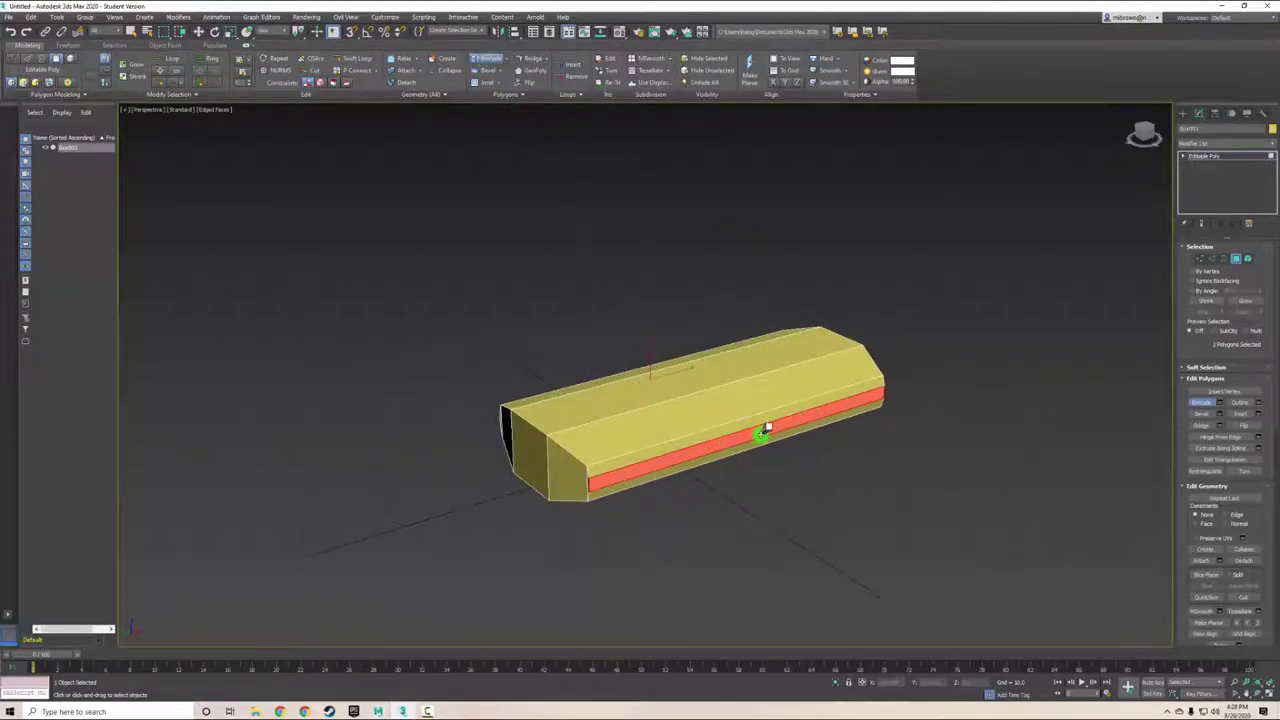
pyautogui.moveTo(764, 427)
pyautogui.mouseDown()
pyautogui.moveTo(700, 157)
pyautogui.moveTo(751, 310)
pyautogui.mouseUp()
pyautogui.press('w')
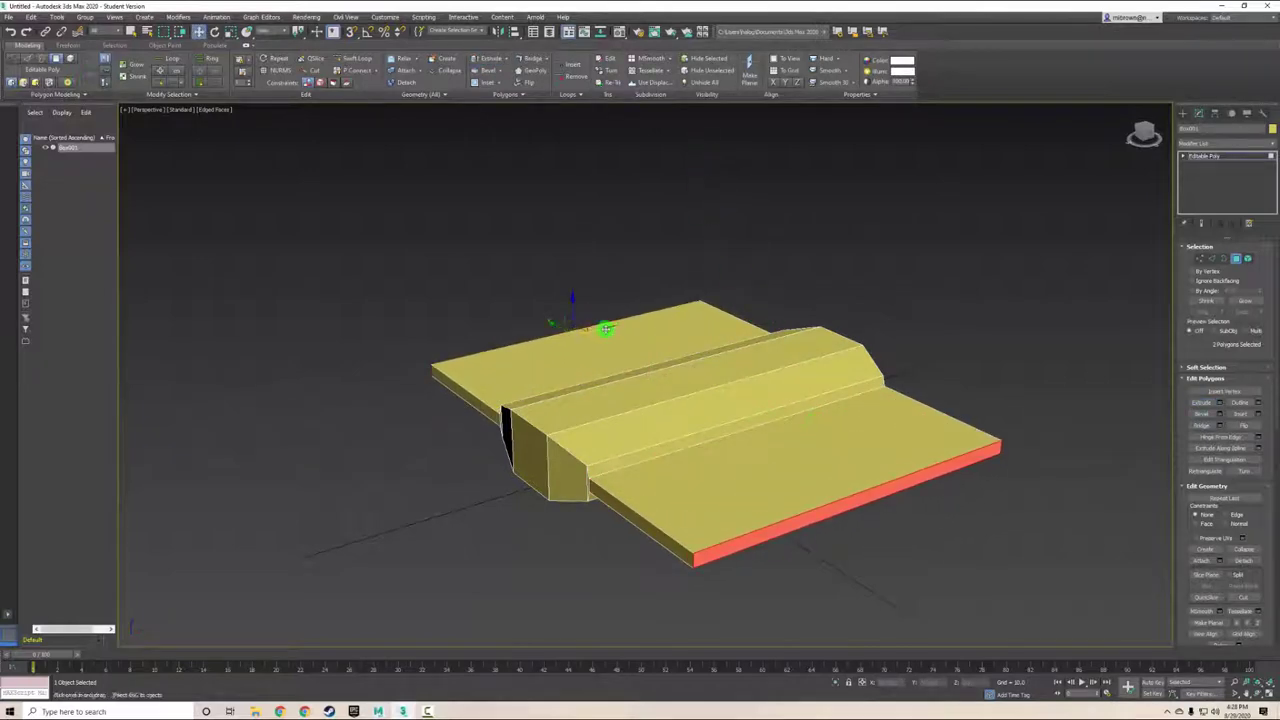
pyautogui.moveTo(622, 329); pyautogui.dragTo(777, 290)
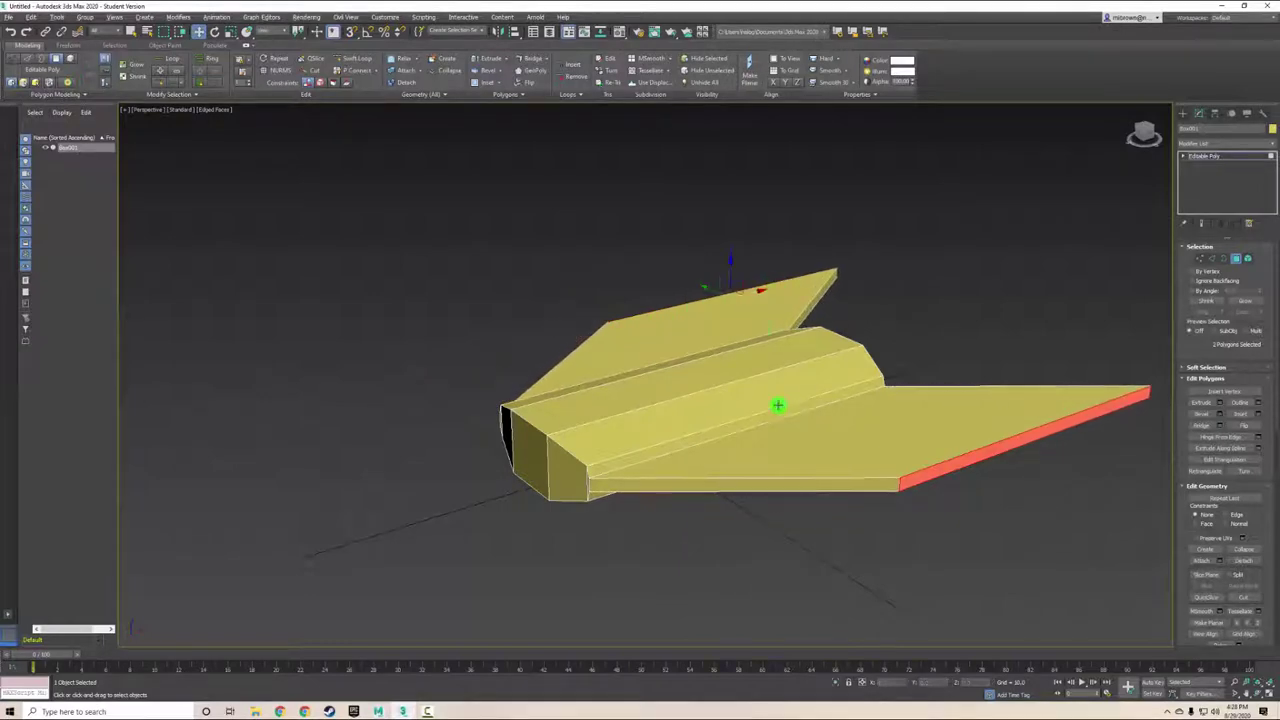
pyautogui.moveTo(778, 405)
pyautogui.keyDown('alt'); pyautogui.mouseDown(button='middle')
pyautogui.moveTo(686, 317)
pyautogui.moveTo(791, 349)
pyautogui.moveTo(727, 334)
pyautogui.moveTo(689, 363)
pyautogui.moveTo(689, 380)
pyautogui.moveTo(689, 363)
pyautogui.moveTo(803, 403)
pyautogui.moveTo(646, 406)
pyautogui.moveTo(763, 463)
pyautogui.moveTo(822, 448)
pyautogui.moveTo(823, 420)
pyautogui.moveTo(806, 429)
pyautogui.moveTo(789, 394)
pyautogui.mouseUp(button='middle'); pyautogui.keyUp('alt')
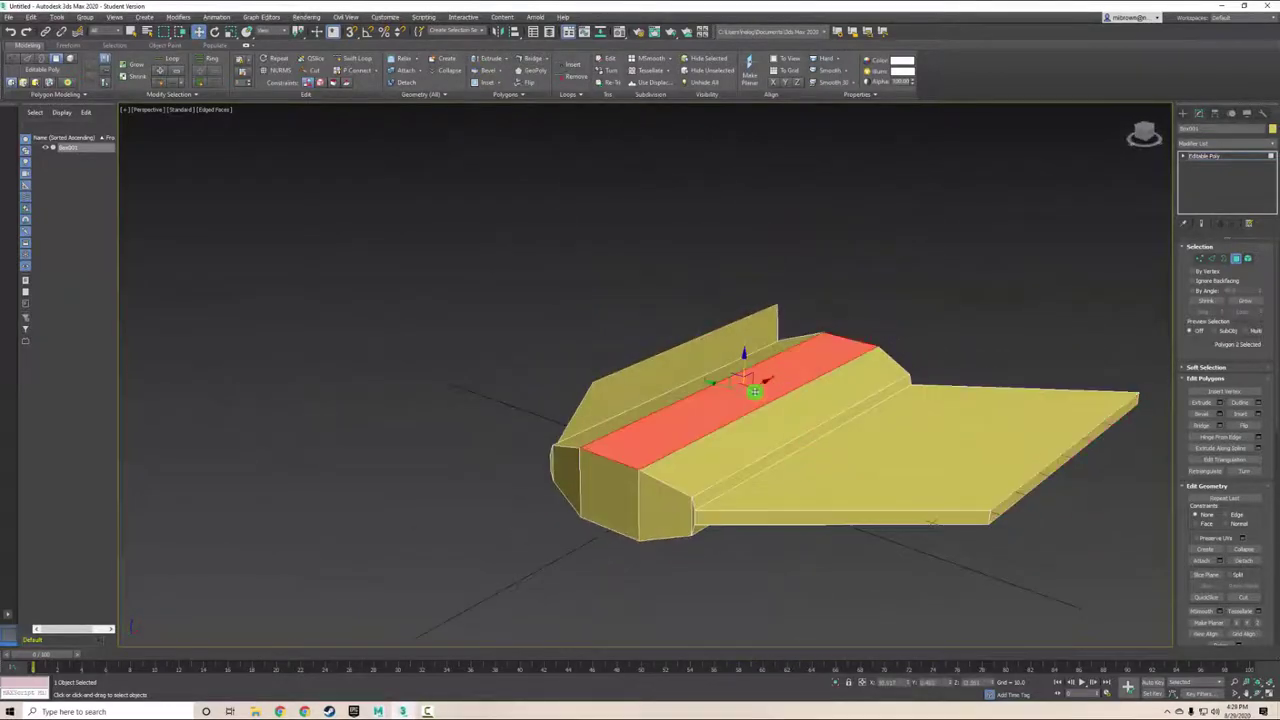
# Step: Extrude the top ridge faces into a shallow raise
pyautogui.click(1201, 404)
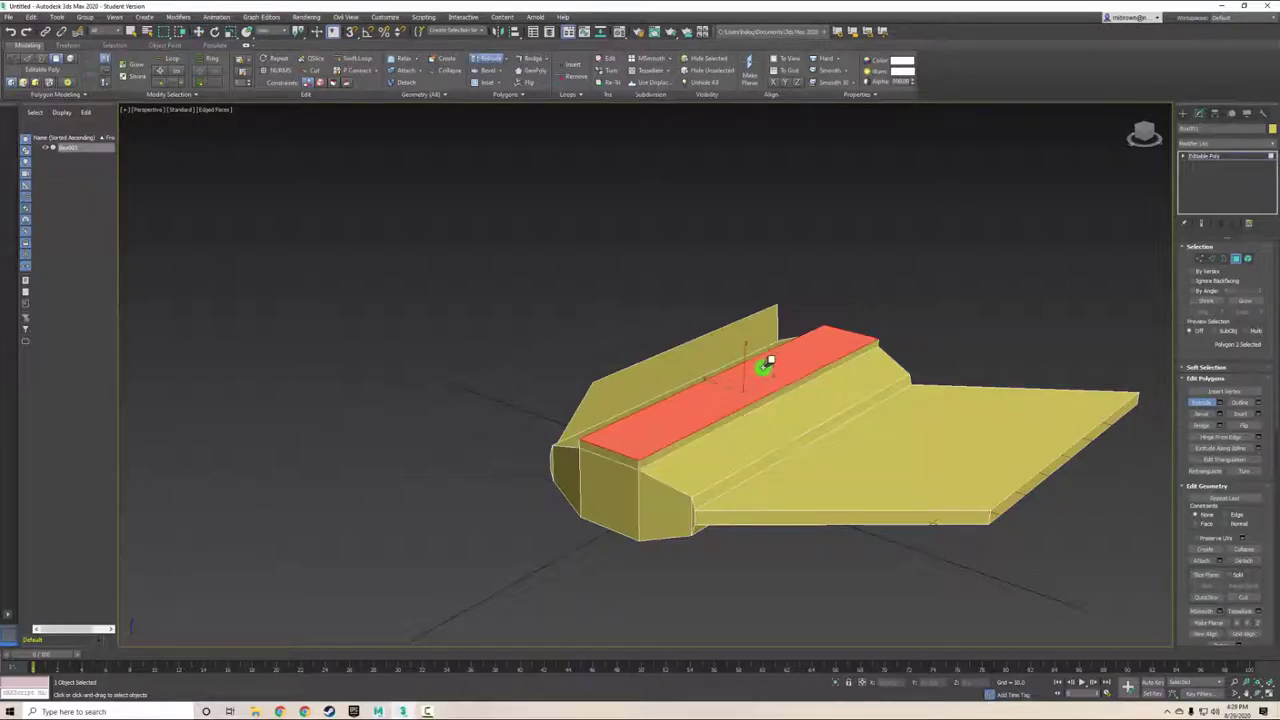
pyautogui.moveTo(765, 370)
pyautogui.mouseDown()
pyautogui.moveTo(765, 202)
pyautogui.moveTo(757, 336)
pyautogui.mouseUp()
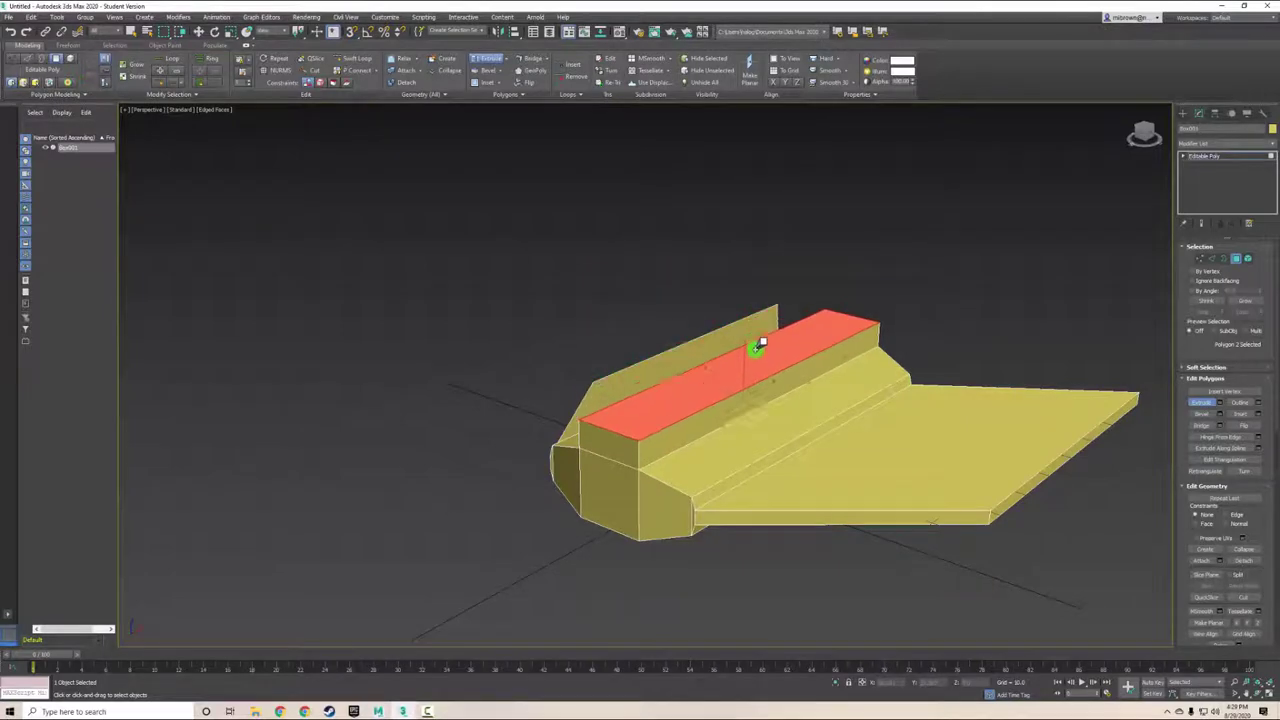
pyautogui.moveTo(757, 336)
pyautogui.mouseDown()
pyautogui.moveTo(775, 374)
pyautogui.moveTo(733, 371)
pyautogui.mouseUp()
pyautogui.press('r')
pyautogui.hotkey('ctrl', 'z')
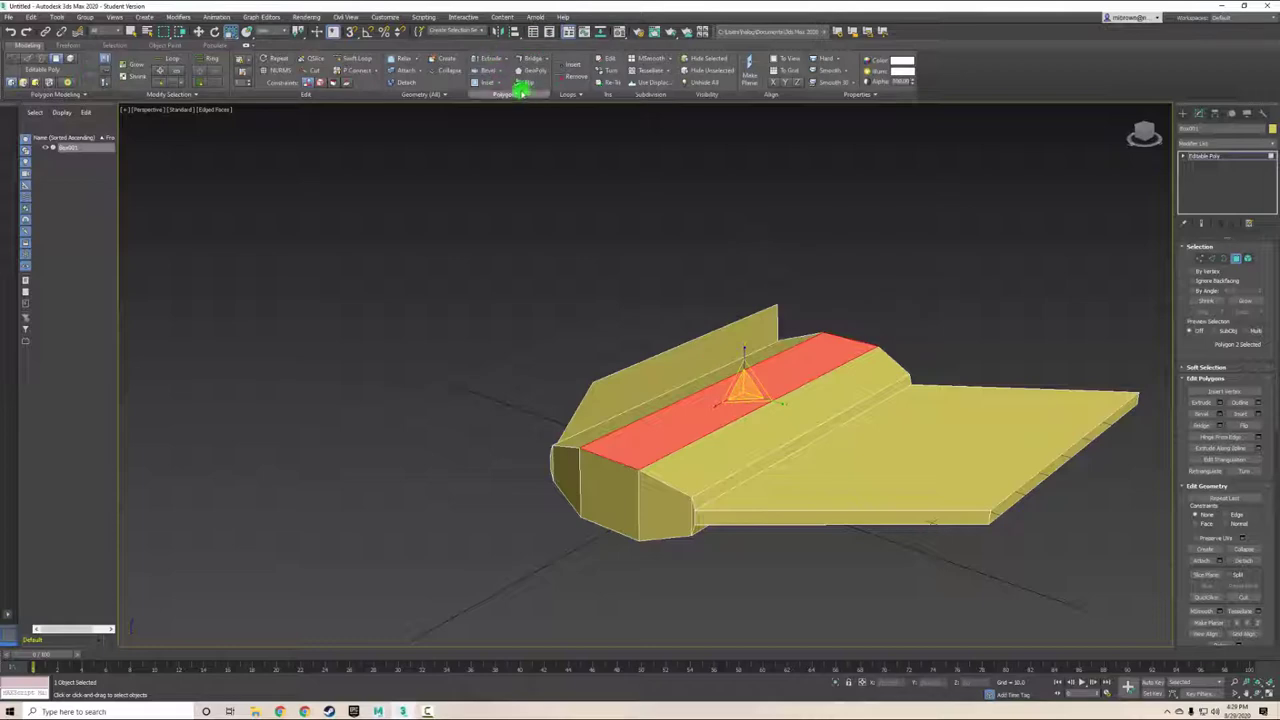
# Step: Inset the ridge faces into a narrow strip
pyautogui.click(488, 82)
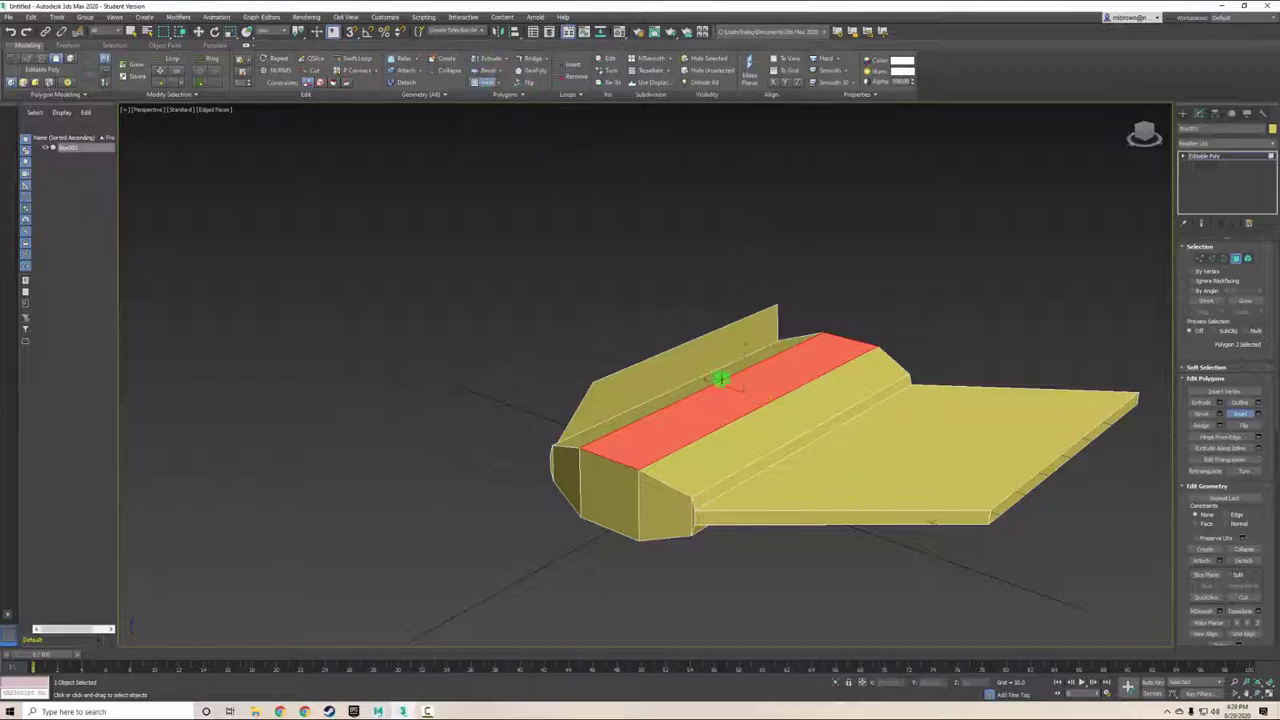
pyautogui.moveTo(752, 391); pyautogui.dragTo(778, 372)
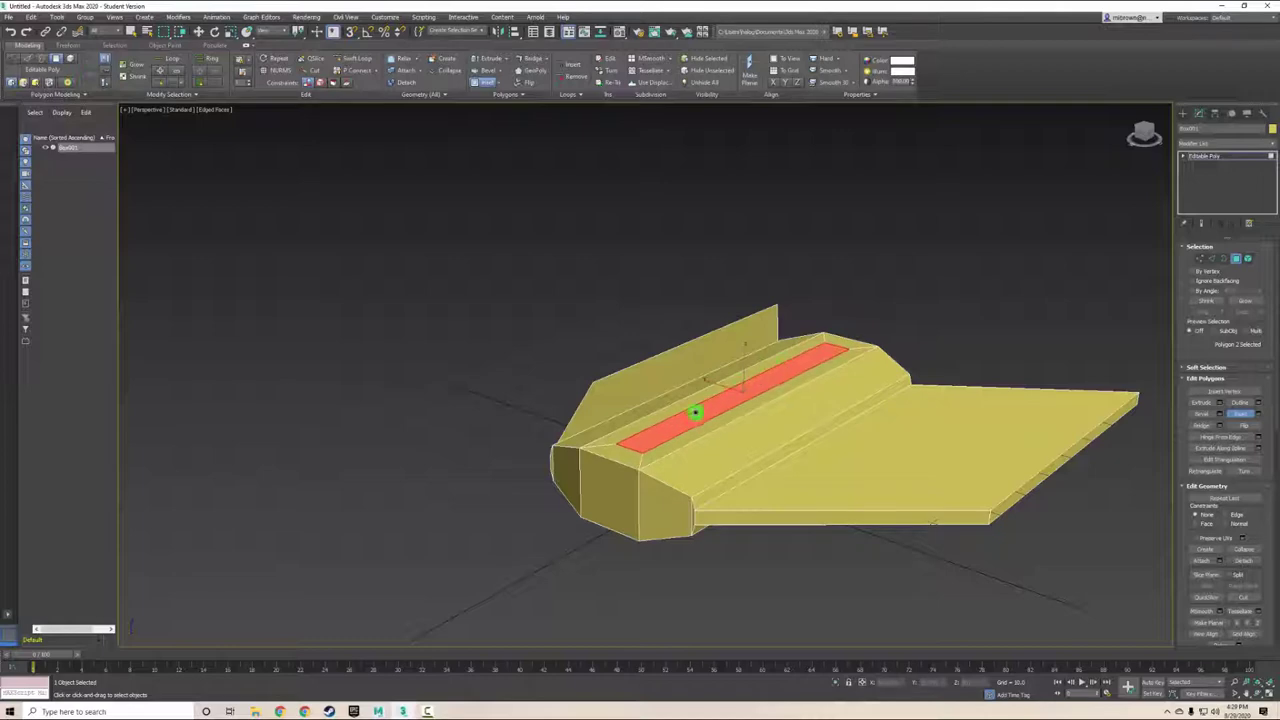
pyautogui.press('w')
# Step: Slide the narrow strip toward the rear of the hull
pyautogui.moveTo(771, 380); pyautogui.dragTo(780, 380)
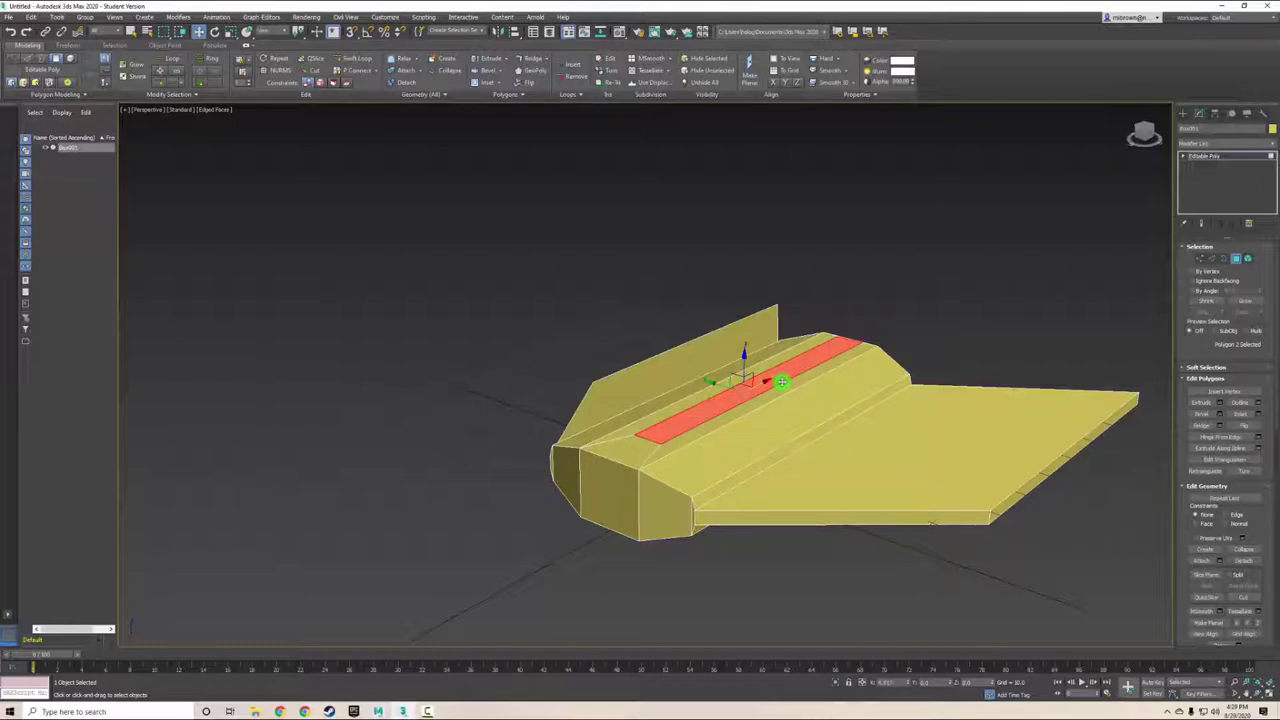
pyautogui.moveTo(782, 382); pyautogui.dragTo(778, 376)
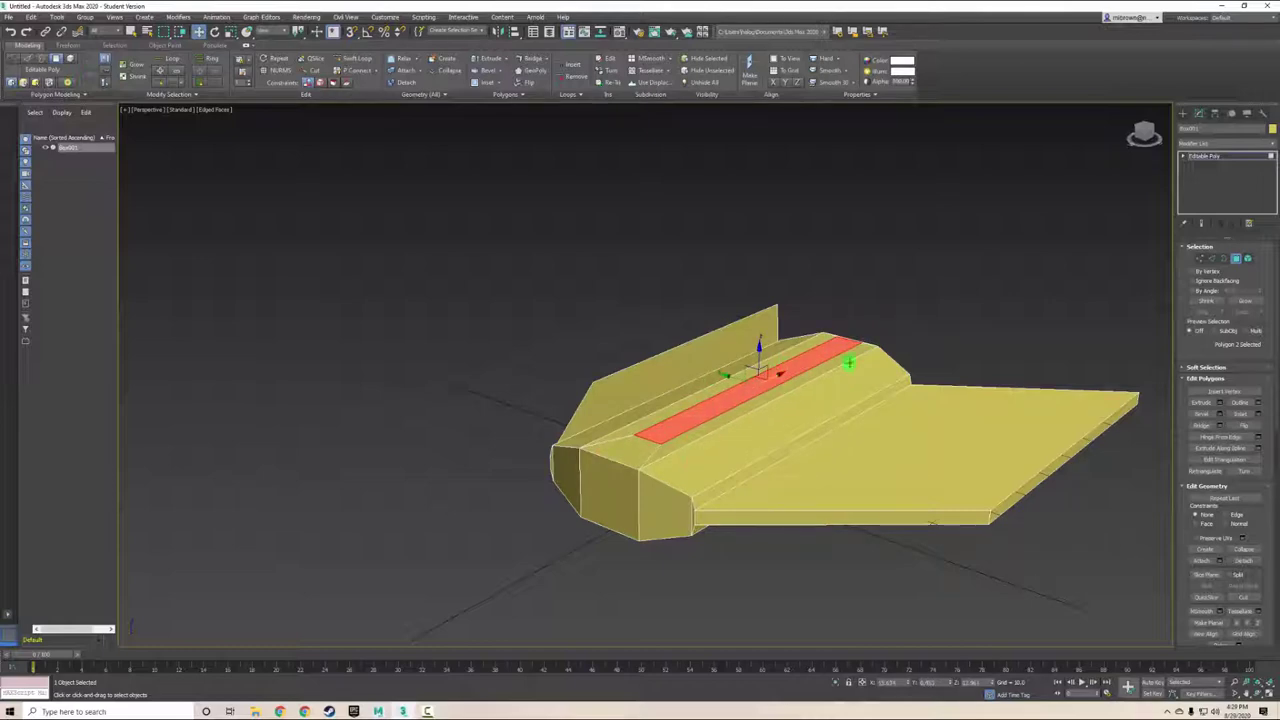
pyautogui.keyDown('alt'); pyautogui.moveTo(788, 294); pyautogui.dragTo(794, 354, button='middle'); pyautogui.keyUp('alt')
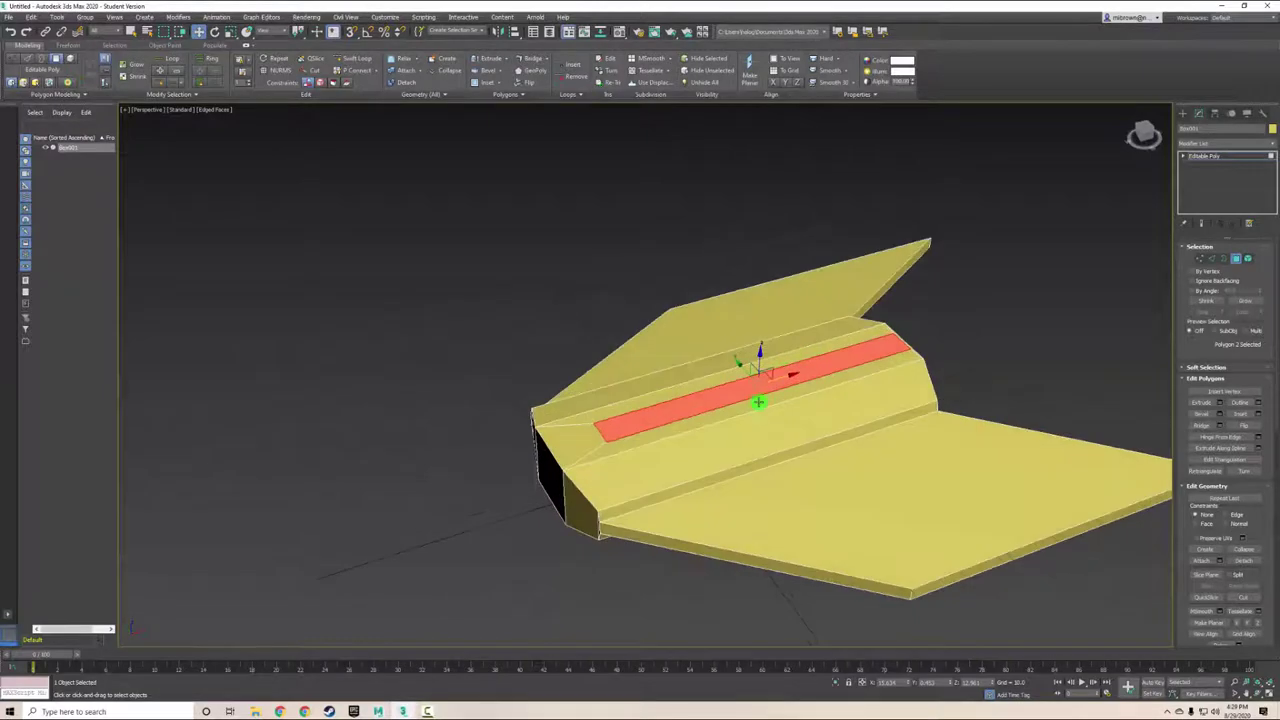
pyautogui.scroll(3, 794, 354)
pyautogui.scroll(3, 757, 400)
pyautogui.scroll(-3, 605, 420)
pyautogui.keyDown('alt'); pyautogui.moveTo(600, 420); pyautogui.dragTo(600, 406, button='middle'); pyautogui.keyUp('alt')
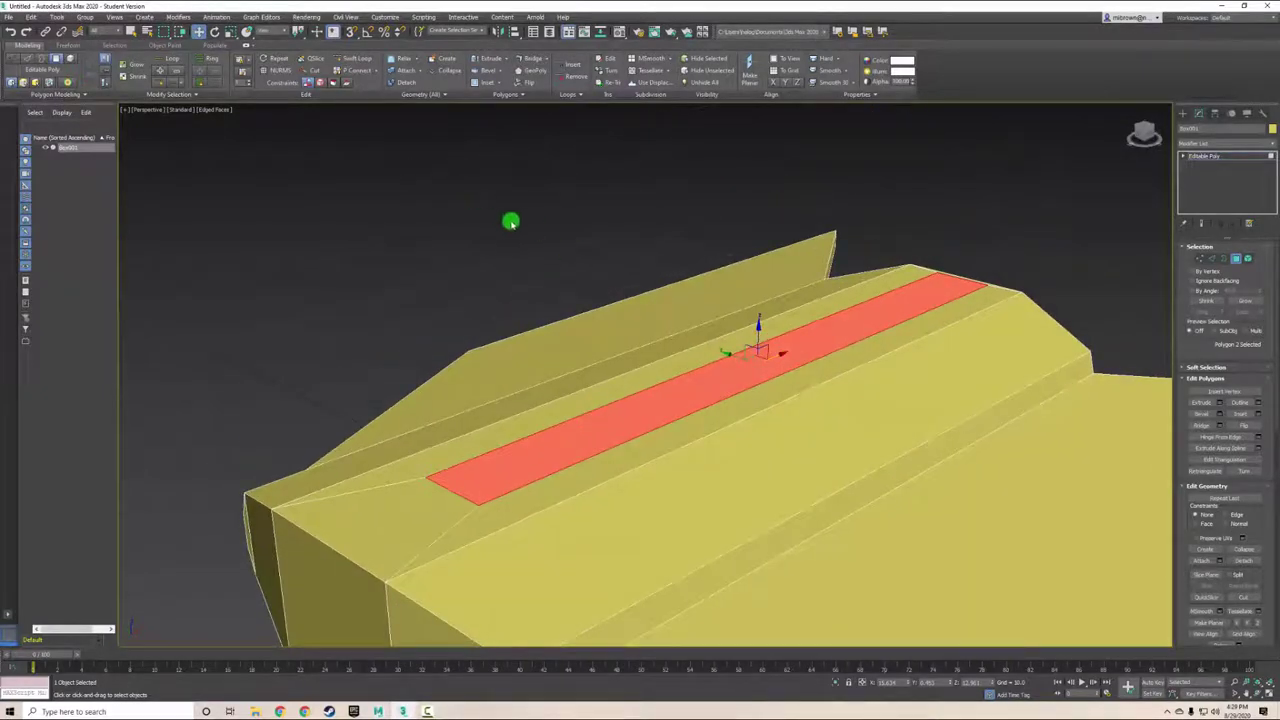
pyautogui.click(9, 58)
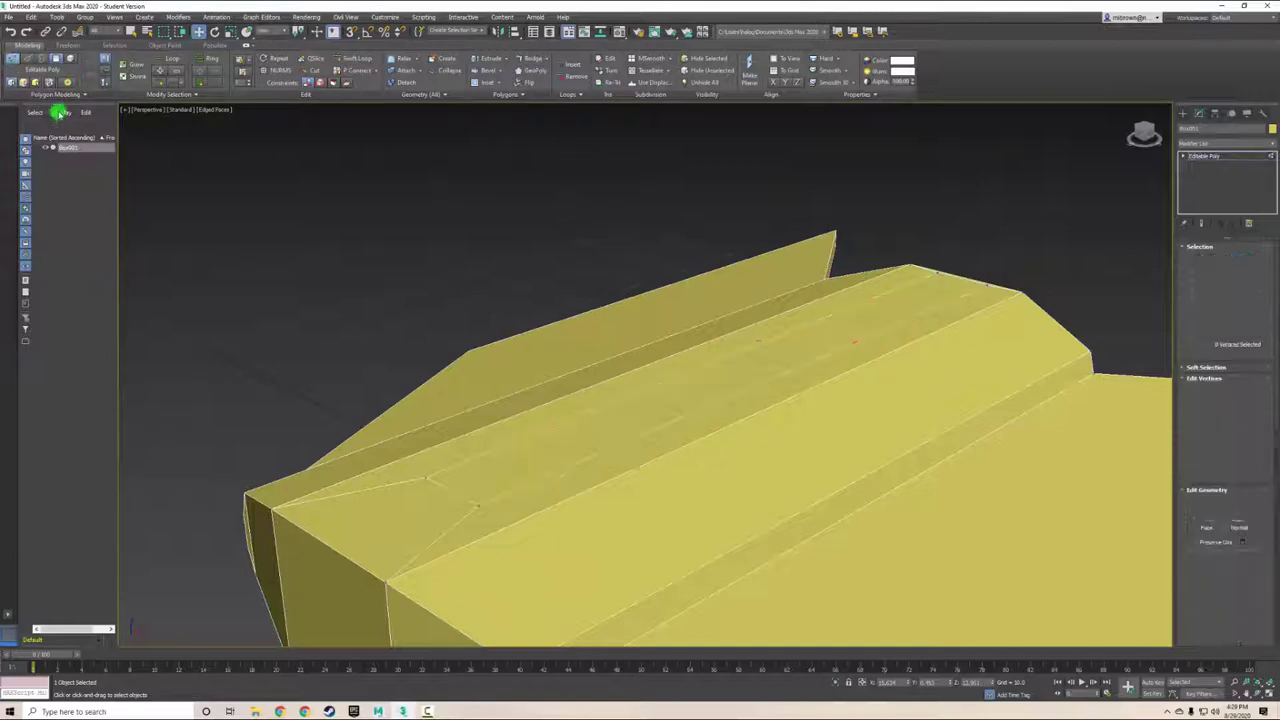
pyautogui.click(426, 477)
pyautogui.keyDown('ctrl'); pyautogui.click(478, 505); pyautogui.keyUp('ctrl')
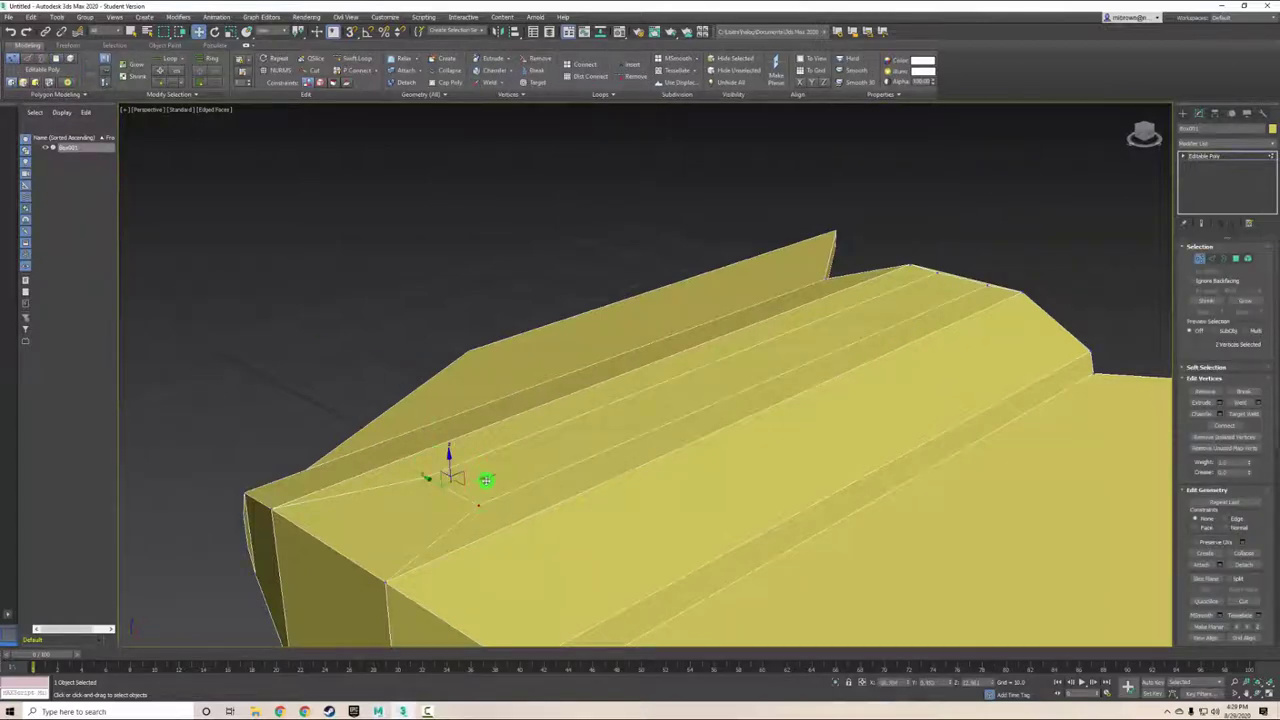
pyautogui.click(849, 316)
pyautogui.moveTo(957, 338)
pyautogui.keyDown('alt'); pyautogui.mouseDown(button='middle')
pyautogui.moveTo(1043, 331)
pyautogui.moveTo(966, 323)
pyautogui.moveTo(912, 364)
pyautogui.mouseUp(button='middle'); pyautogui.keyUp('alt')
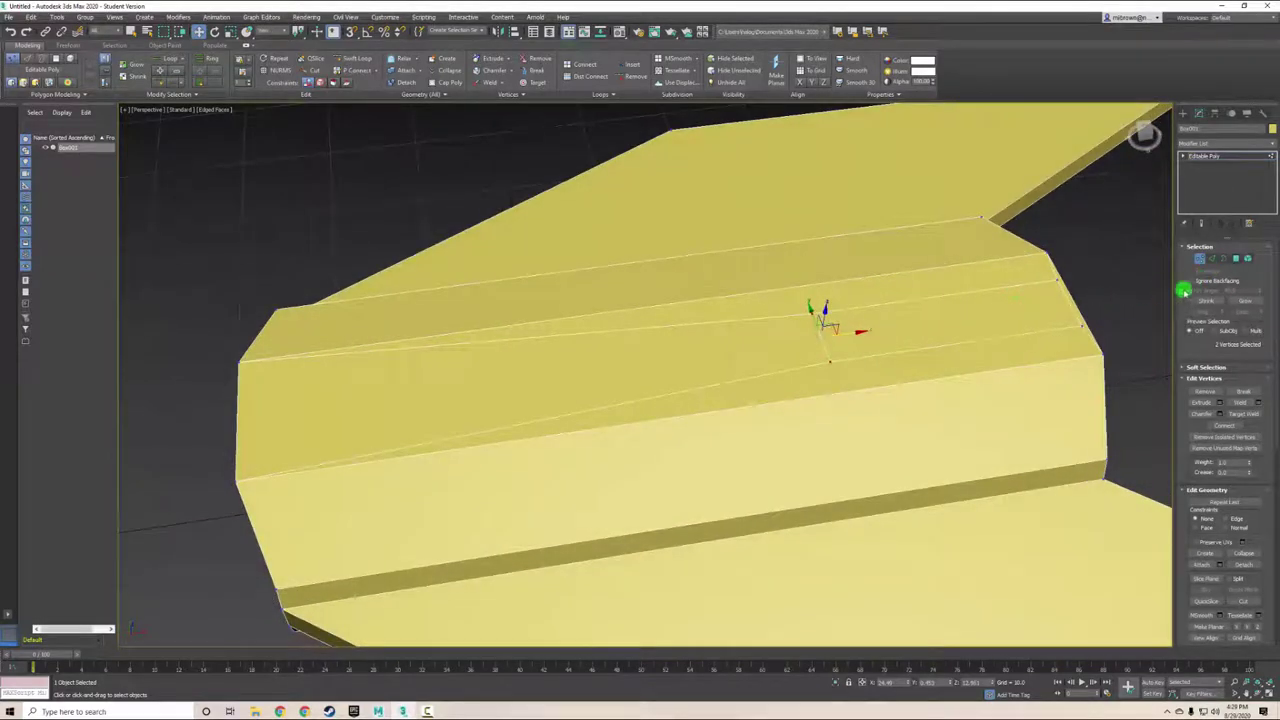
pyautogui.click(1237, 258)
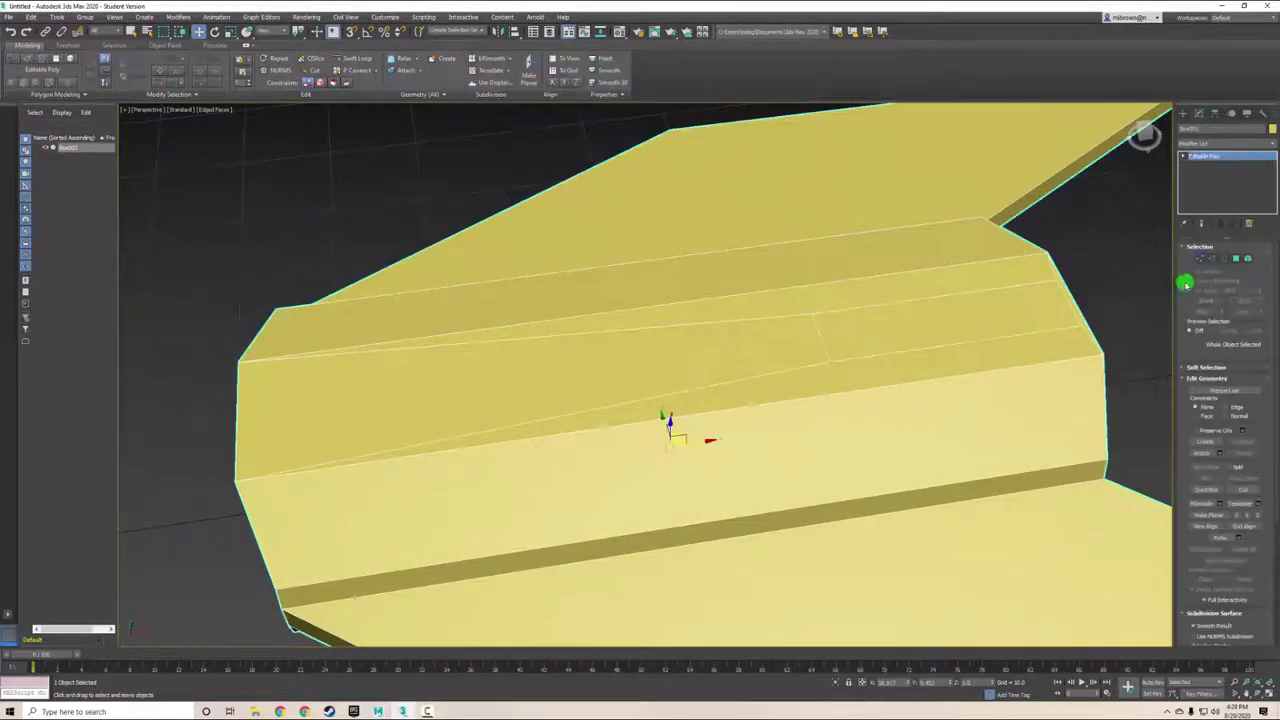
# Step: Extrude the strip's rear face upward into a tall fin block
pyautogui.click(1236, 260)
pyautogui.moveTo(923, 383)
pyautogui.keyDown('alt'); pyautogui.mouseDown(button='middle')
pyautogui.moveTo(903, 383)
pyautogui.moveTo(920, 366)
pyautogui.moveTo(757, 327)
pyautogui.mouseUp(button='middle'); pyautogui.keyUp('alt')
pyautogui.scroll(-5, 714, 380)
pyautogui.scroll(-2, 717, 379)
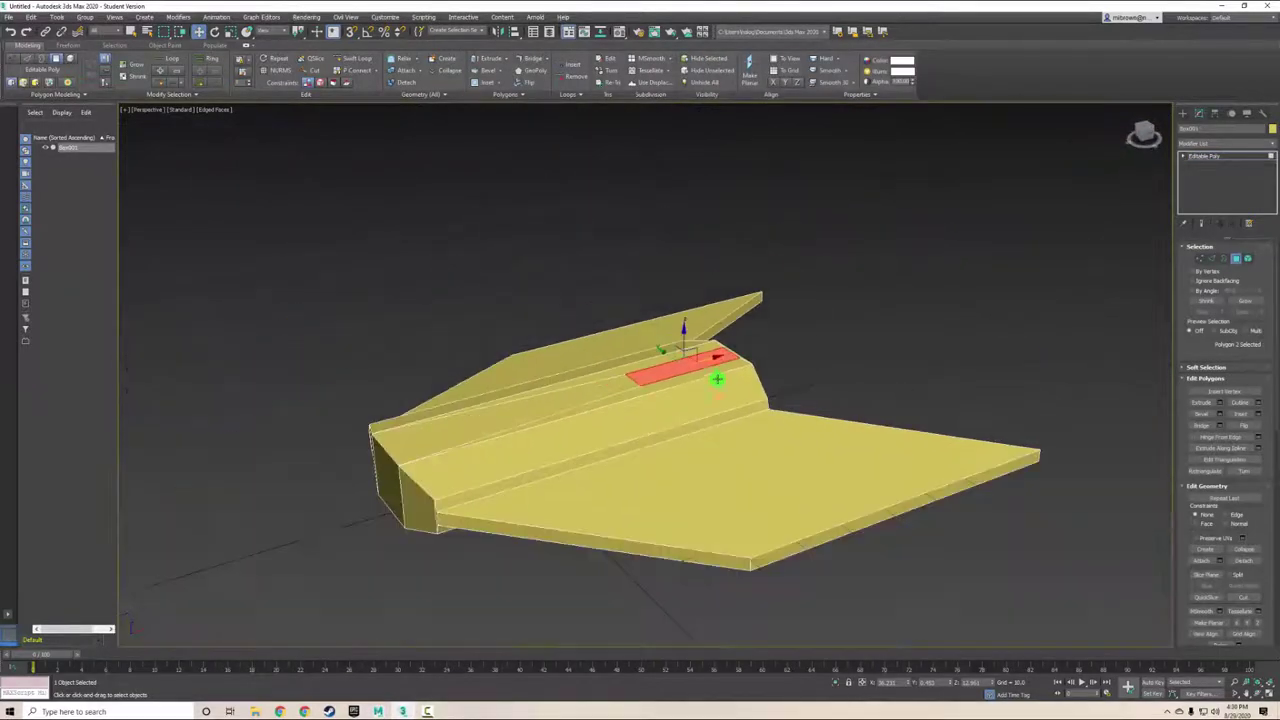
pyautogui.keyDown('alt'); pyautogui.moveTo(697, 362); pyautogui.dragTo(719, 362, button='middle'); pyautogui.keyUp('alt')
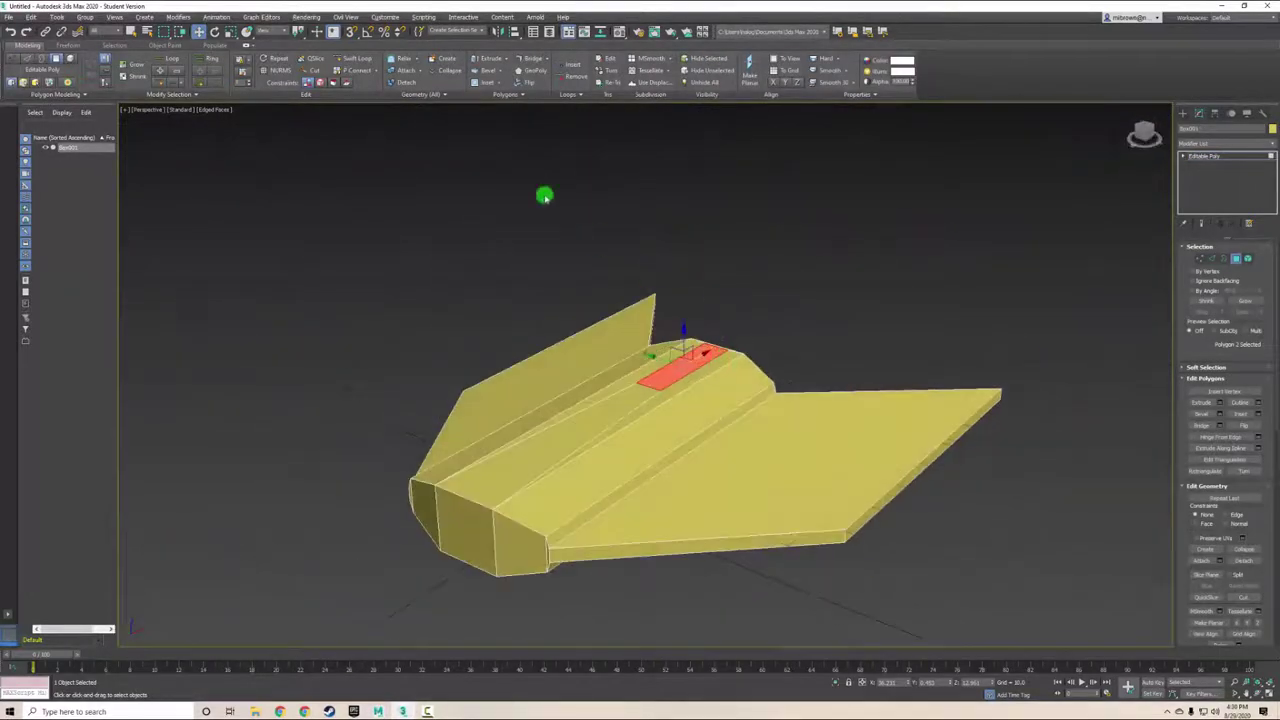
pyautogui.click(487, 58)
pyautogui.moveTo(700, 353)
pyautogui.mouseDown()
pyautogui.moveTo(680, 254)
pyautogui.moveTo(684, 270)
pyautogui.mouseUp()
pyautogui.rightClick(713, 306)
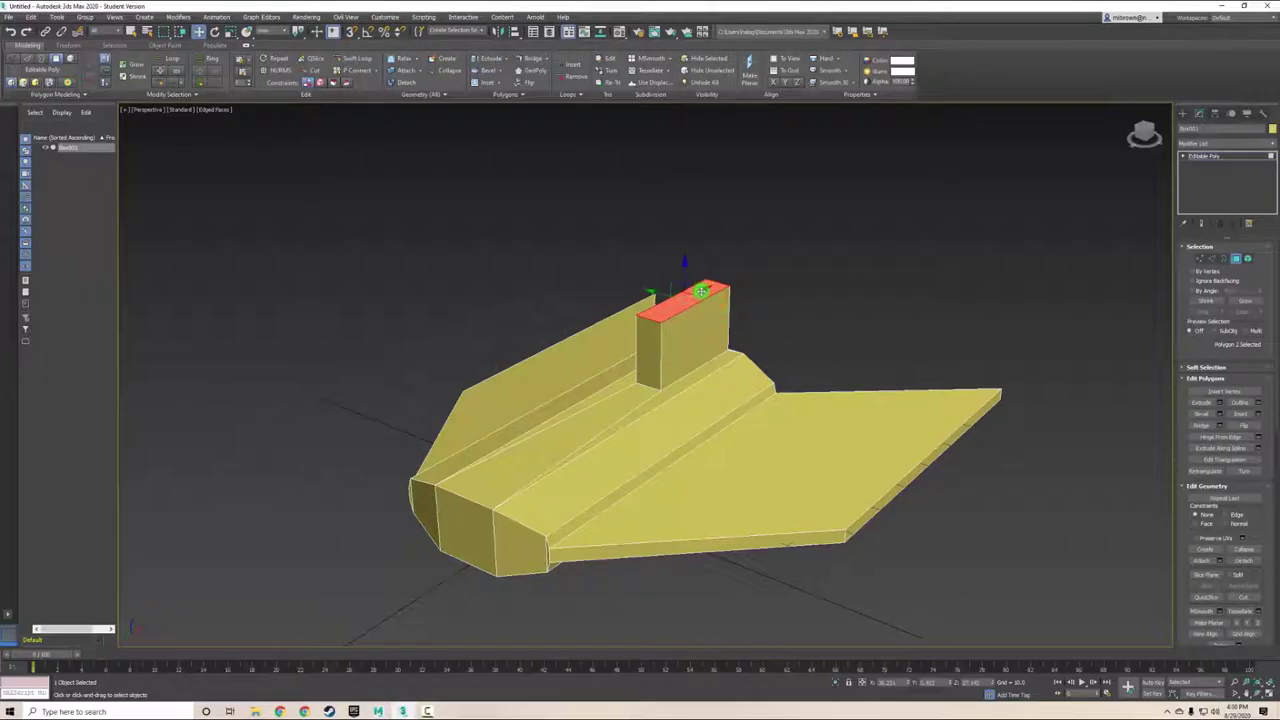
# Step: Pull the fin's top back and down, then lower a corner vertex to slope it
pyautogui.moveTo(716, 283); pyautogui.dragTo(745, 270)
pyautogui.moveTo(780, 314)
pyautogui.keyDown('alt'); pyautogui.mouseDown(button='middle')
pyautogui.moveTo(748, 286)
pyautogui.moveTo(748, 297)
pyautogui.mouseUp(button='middle'); pyautogui.keyUp('alt')
pyautogui.moveTo(748, 251)
pyautogui.mouseDown()
pyautogui.moveTo(731, 274)
pyautogui.moveTo(742, 263)
pyautogui.mouseUp()
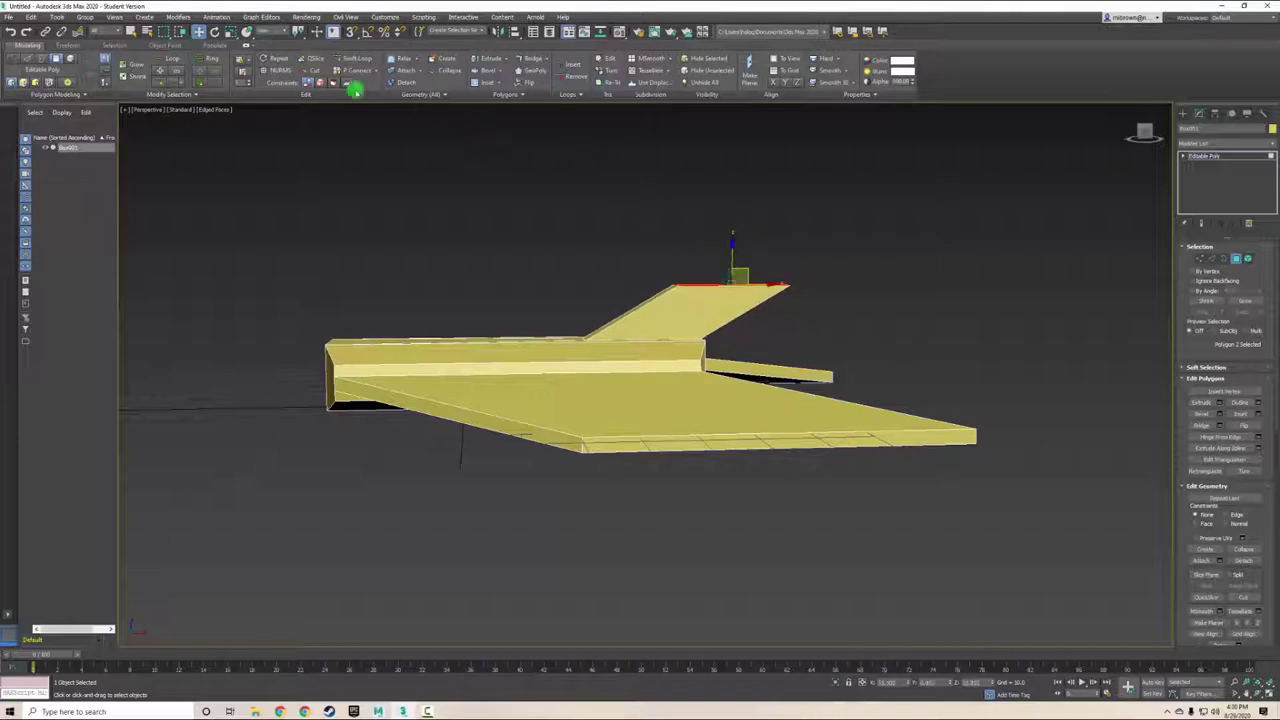
pyautogui.click(8, 63)
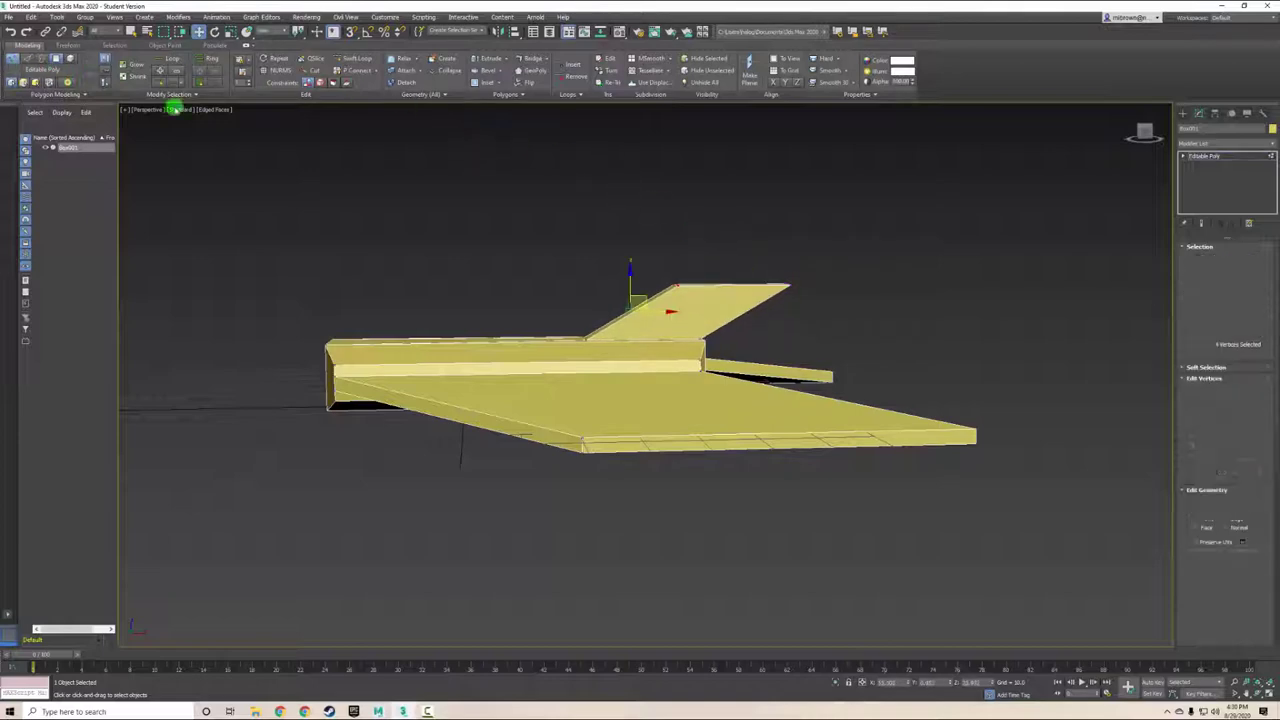
pyautogui.click(679, 280)
pyautogui.moveTo(690, 267); pyautogui.dragTo(683, 283)
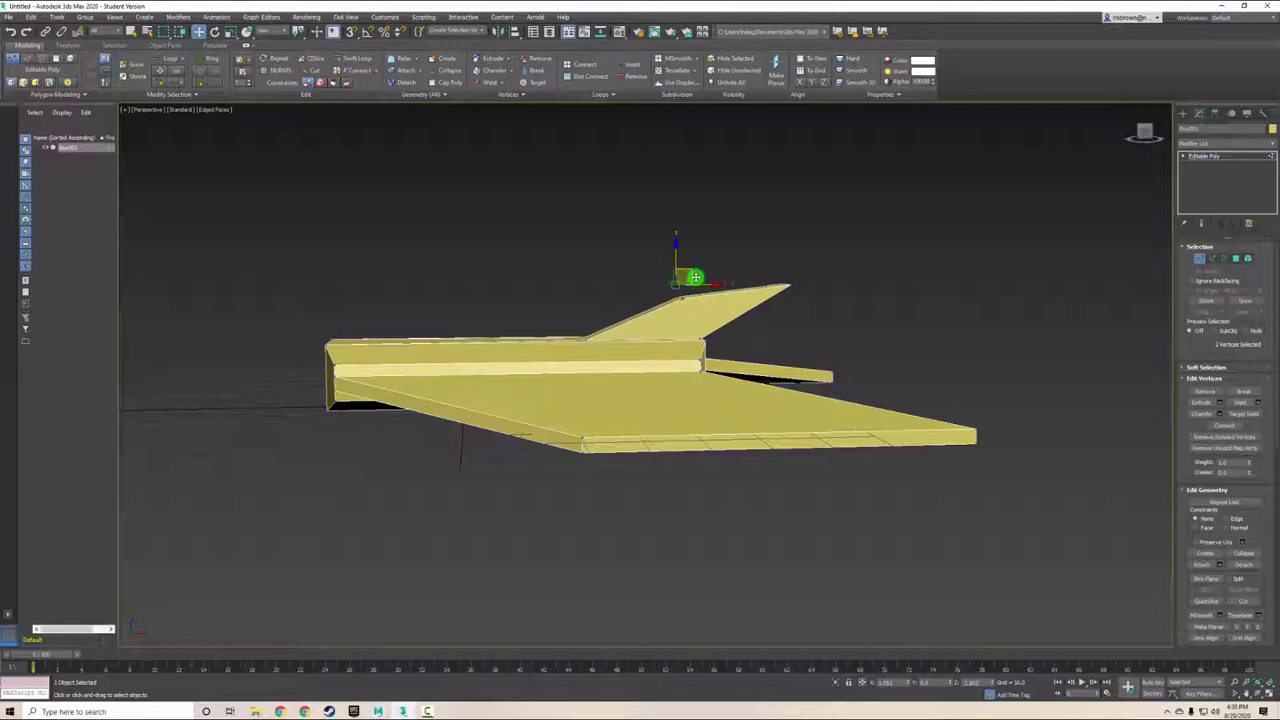
# Step: Scale the fin's top vertices together from a front view into a thin edge
pyautogui.moveTo(780, 335)
pyautogui.keyDown('alt'); pyautogui.mouseDown(button='middle')
pyautogui.moveTo(874, 331)
pyautogui.moveTo(863, 327)
pyautogui.mouseUp(button='middle'); pyautogui.keyUp('alt')
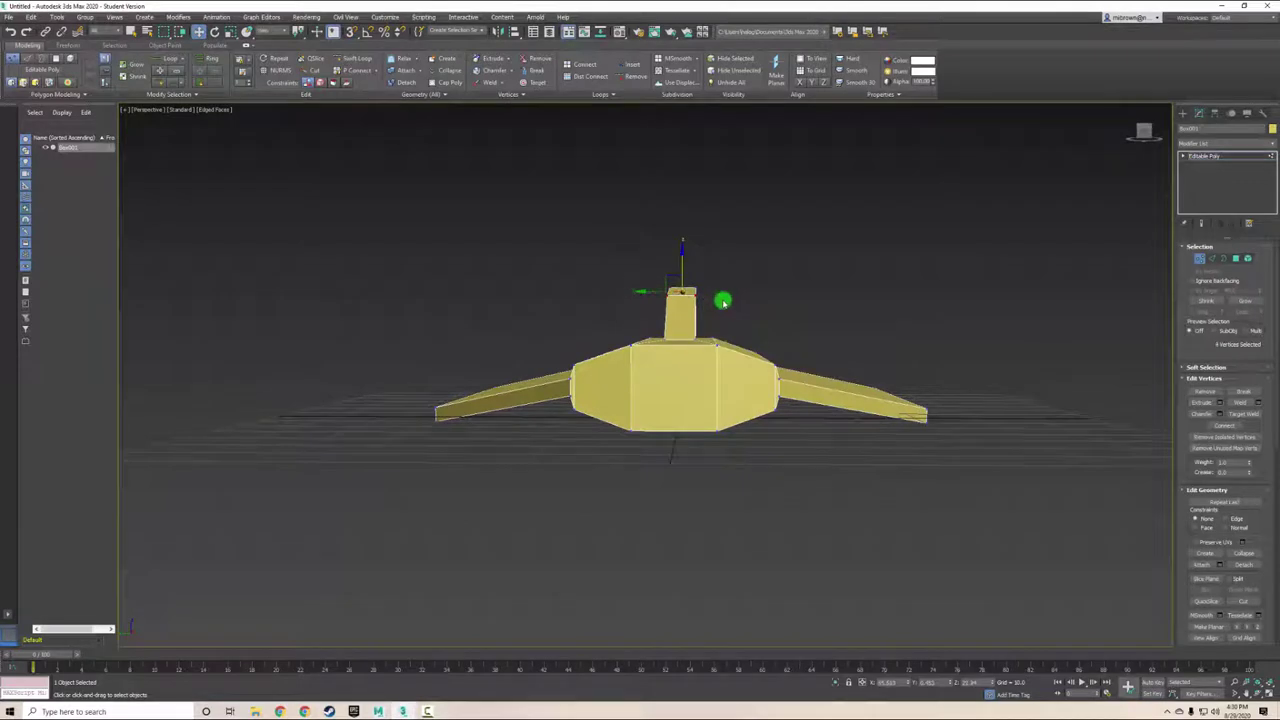
pyautogui.press('r')
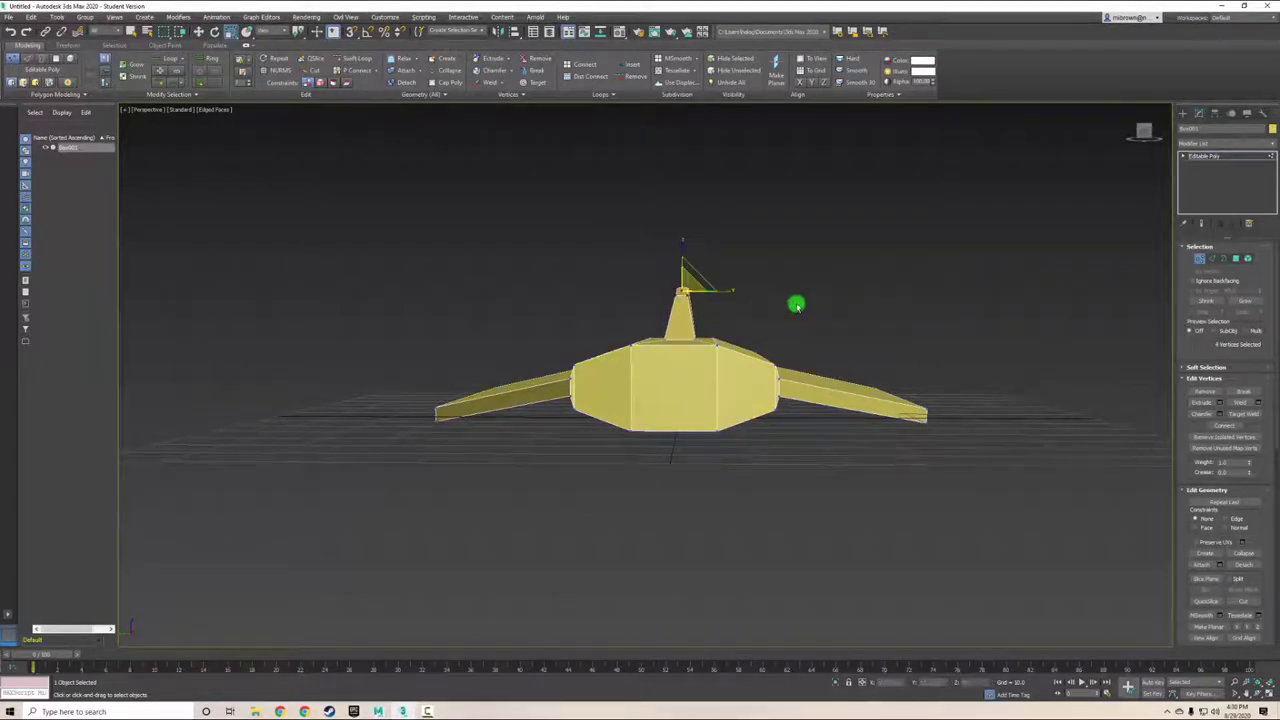
pyautogui.moveTo(797, 303)
pyautogui.keyDown('alt'); pyautogui.mouseDown(button='middle')
pyautogui.moveTo(703, 309)
pyautogui.moveTo(704, 343)
pyautogui.moveTo(631, 343)
pyautogui.moveTo(629, 329)
pyautogui.moveTo(737, 331)
pyautogui.moveTo(857, 309)
pyautogui.moveTo(743, 309)
pyautogui.moveTo(760, 314)
pyautogui.mouseUp(button='middle'); pyautogui.keyUp('alt')
pyautogui.click(348, 59)
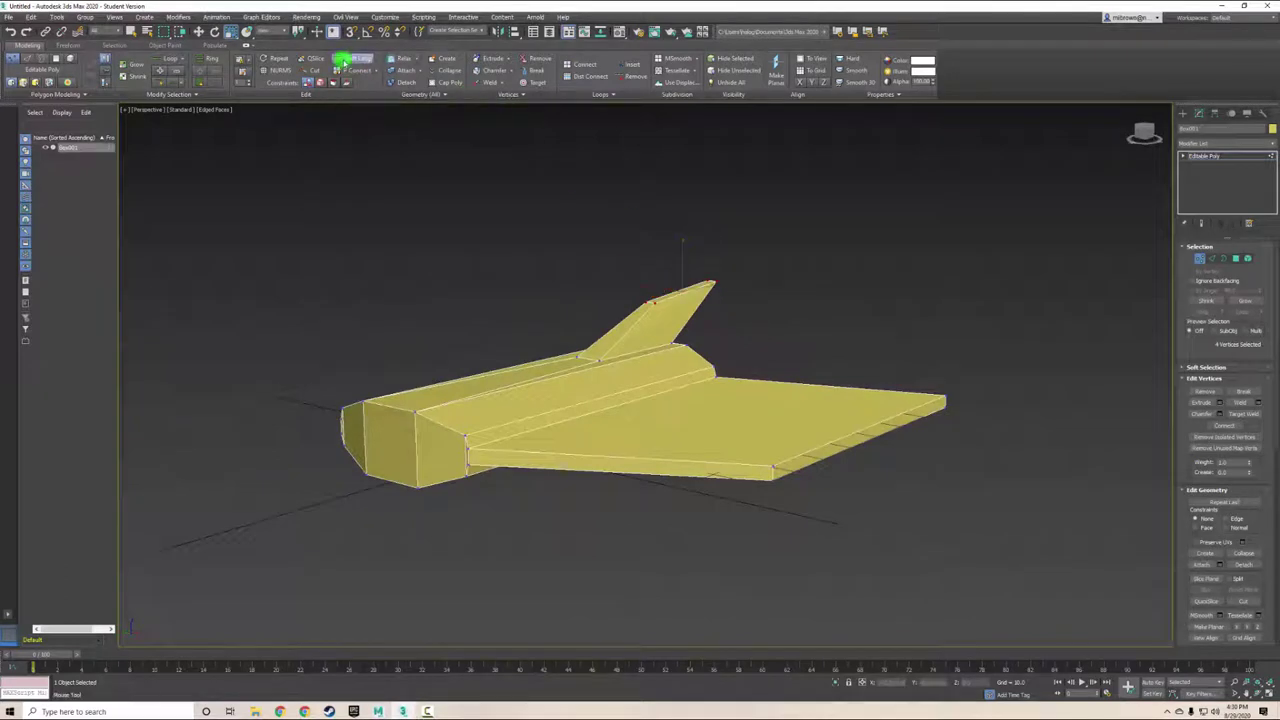
pyautogui.click(626, 333)
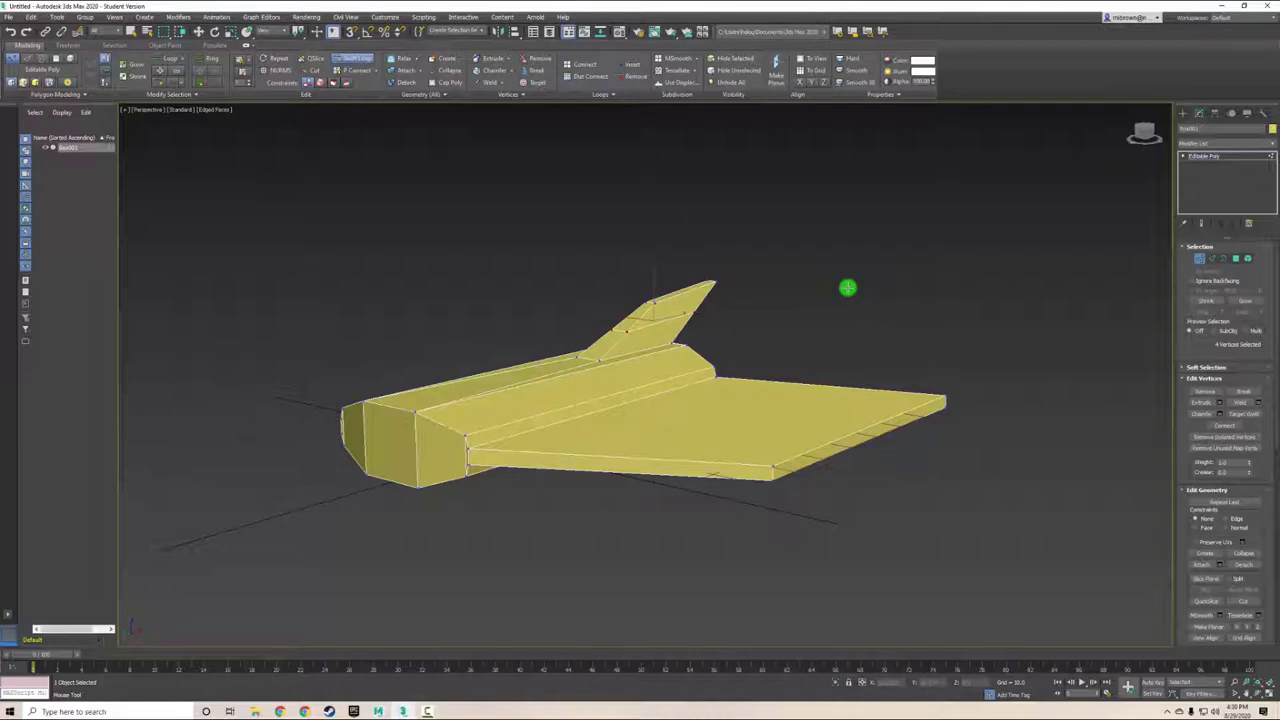
pyautogui.press('w')
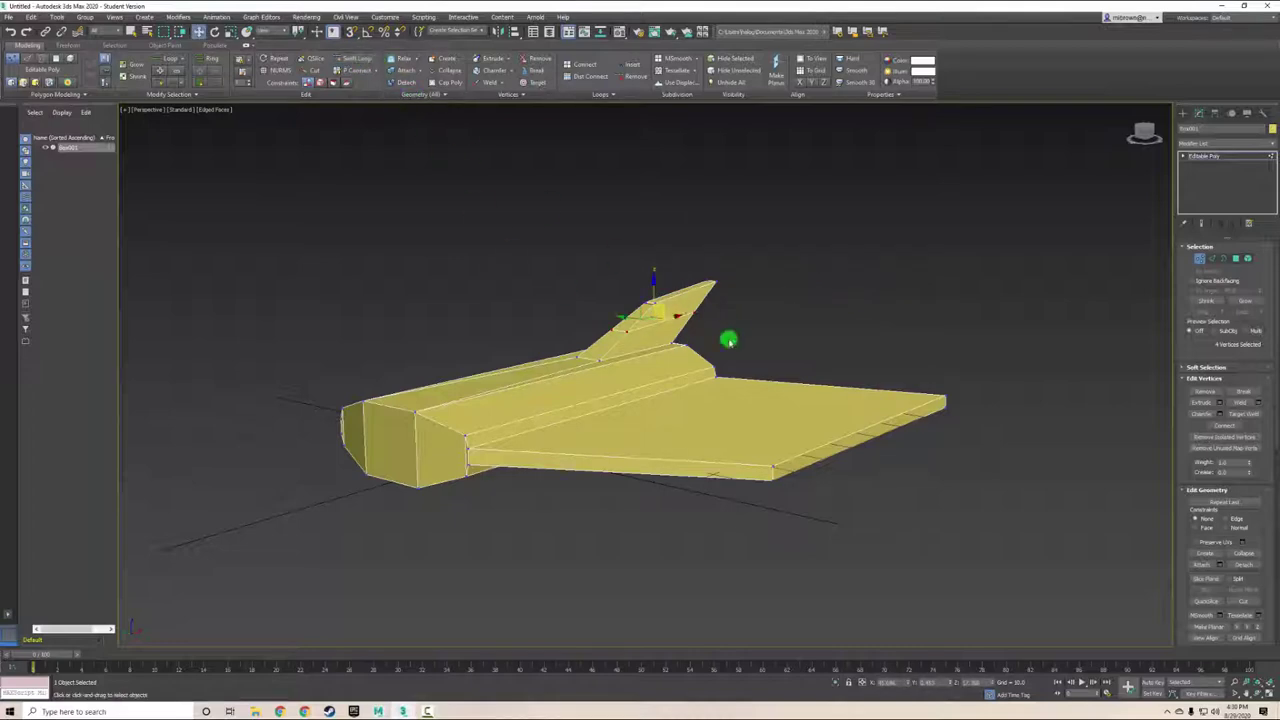
pyautogui.keyDown('alt'); pyautogui.moveTo(764, 314); pyautogui.dragTo(716, 306, button='middle'); pyautogui.keyUp('alt')
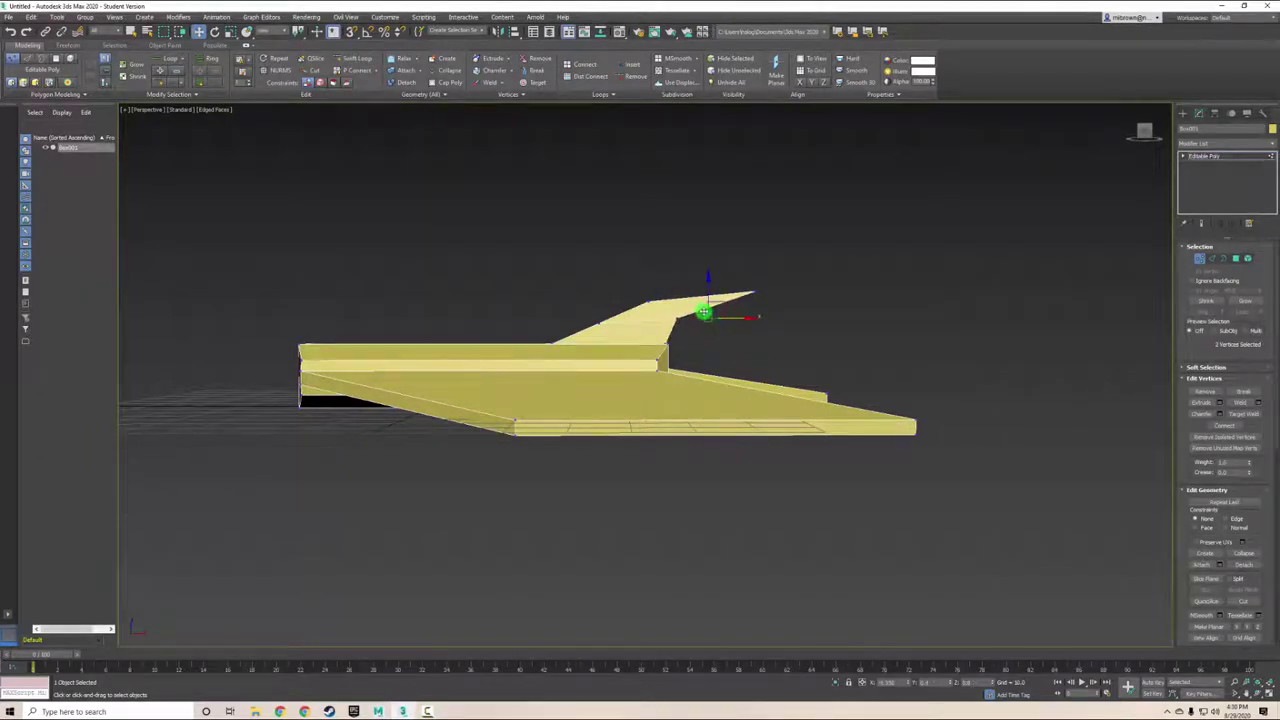
pyautogui.moveTo(704, 312)
pyautogui.keyDown('alt'); pyautogui.mouseDown(button='middle')
pyautogui.moveTo(714, 331)
pyautogui.moveTo(617, 337)
pyautogui.moveTo(951, 349)
pyautogui.moveTo(990, 390)
pyautogui.moveTo(951, 366)
pyautogui.moveTo(791, 369)
pyautogui.moveTo(789, 389)
pyautogui.moveTo(766, 371)
pyautogui.moveTo(820, 371)
pyautogui.moveTo(794, 357)
pyautogui.moveTo(880, 363)
pyautogui.moveTo(788, 373)
pyautogui.moveTo(800, 350)
pyautogui.moveTo(689, 374)
pyautogui.mouseUp(button='middle'); pyautogui.keyUp('alt')
pyautogui.scroll(2, 688, 396)
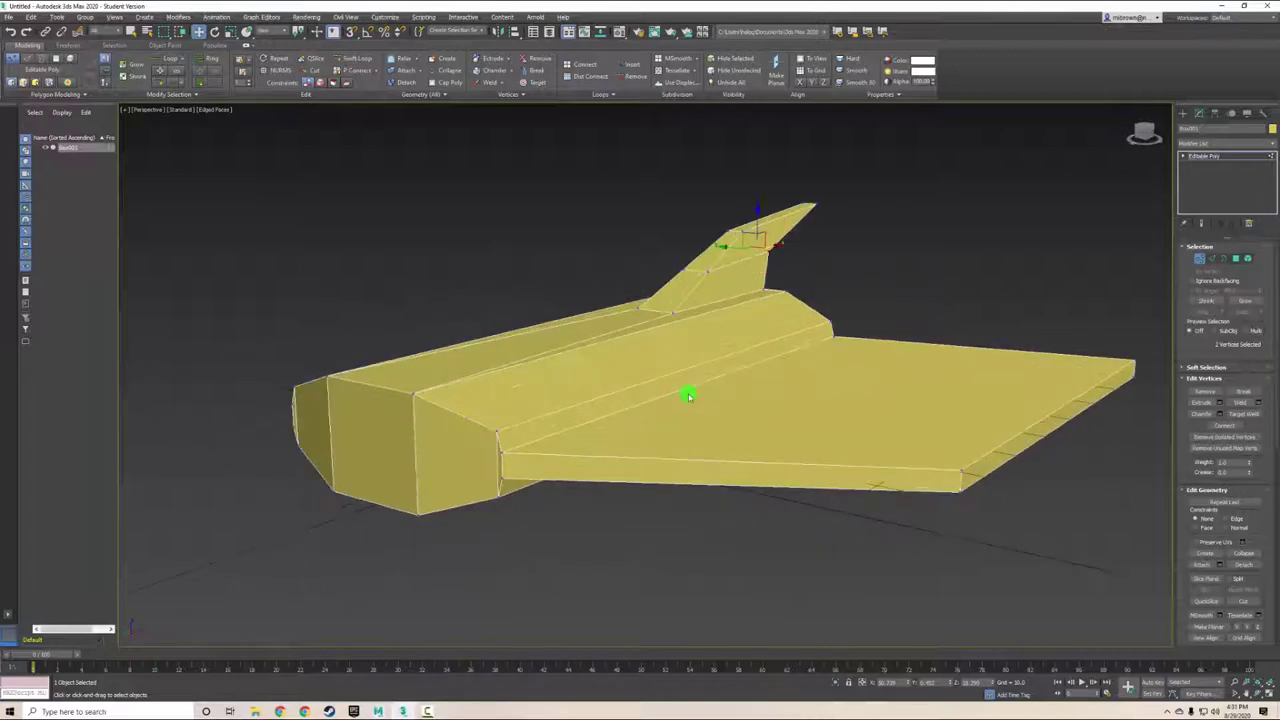
pyautogui.moveTo(597, 337)
pyautogui.keyDown('alt'); pyautogui.mouseDown(button='middle')
pyautogui.moveTo(569, 354)
pyautogui.moveTo(622, 390)
pyautogui.moveTo(608, 400)
pyautogui.moveTo(608, 383)
pyautogui.moveTo(579, 374)
pyautogui.moveTo(629, 390)
pyautogui.mouseUp(button='middle'); pyautogui.keyUp('alt')
pyautogui.scroll(-3, 616, 393)
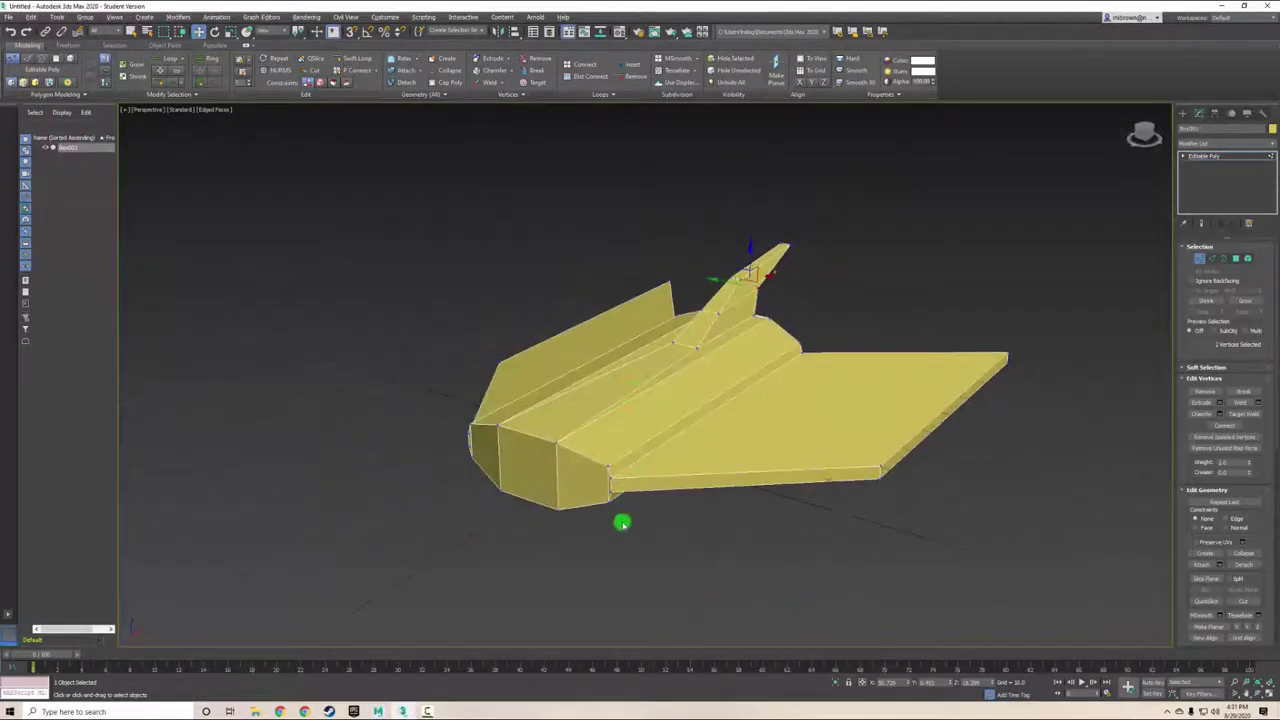
# Step: Select the two front nose faces and bevel them slightly outward
pyautogui.click(1237, 260)
pyautogui.click(596, 474)
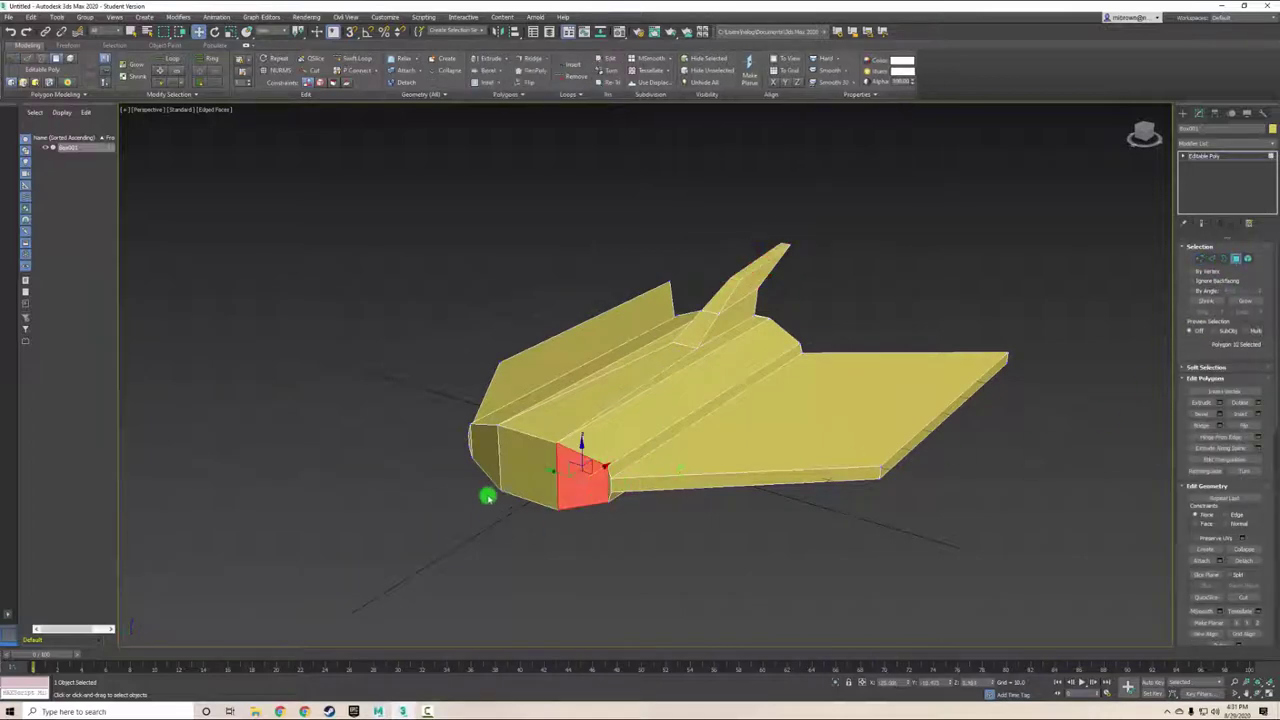
pyautogui.keyDown('ctrl'); pyautogui.click(490, 452); pyautogui.keyUp('ctrl')
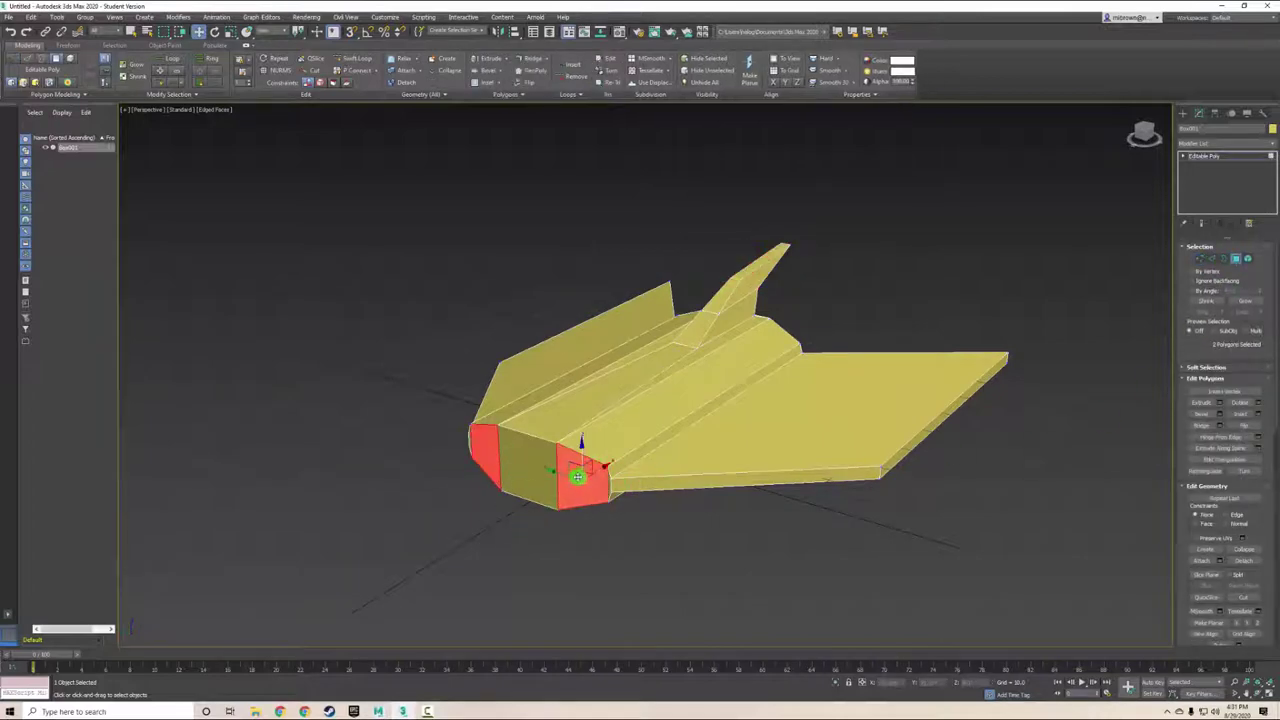
pyautogui.click(488, 69)
pyautogui.moveTo(588, 474); pyautogui.dragTo(593, 466)
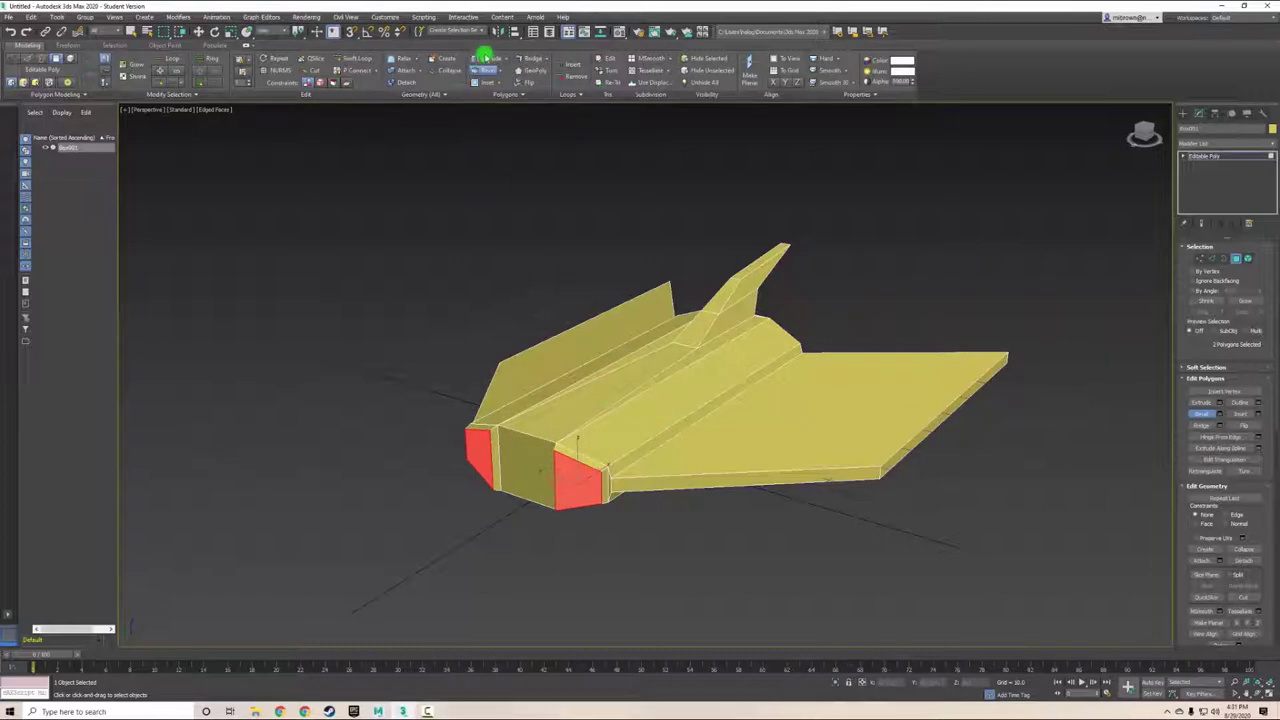
# Step: Inset a border on the nose faces and extrude them inward as recesses
pyautogui.click(485, 82)
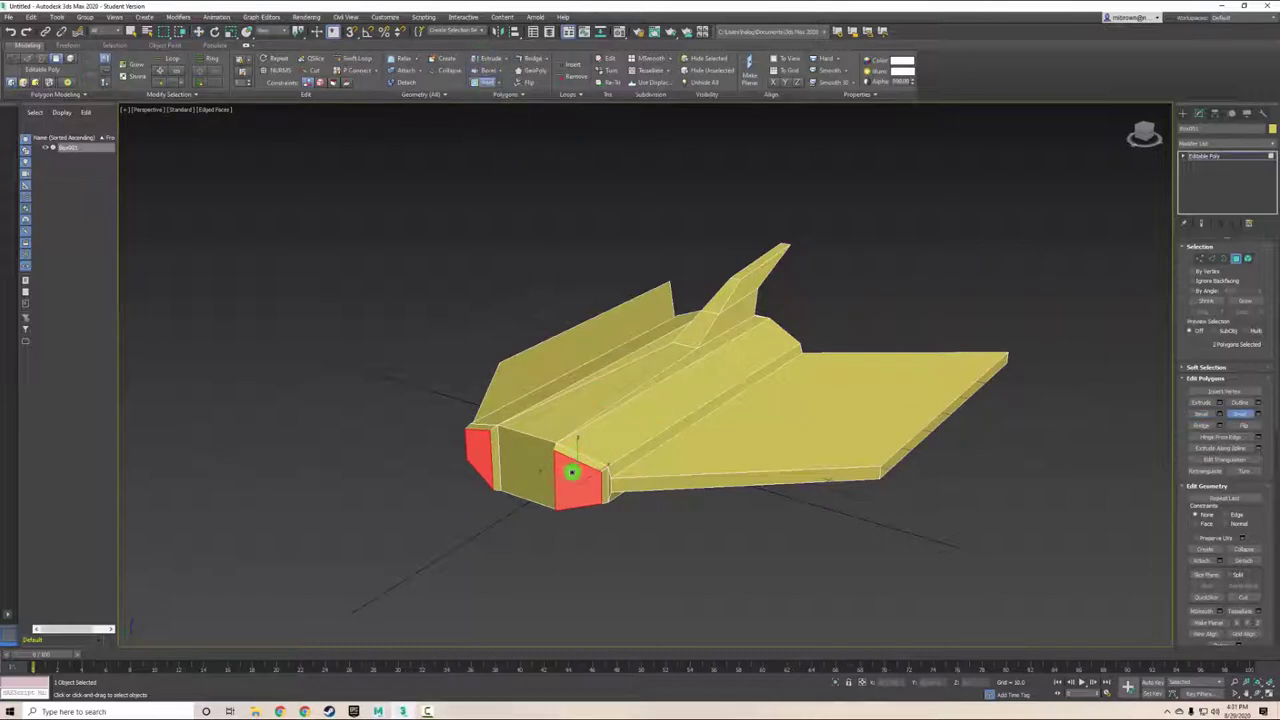
pyautogui.moveTo(571, 472); pyautogui.dragTo(570, 478)
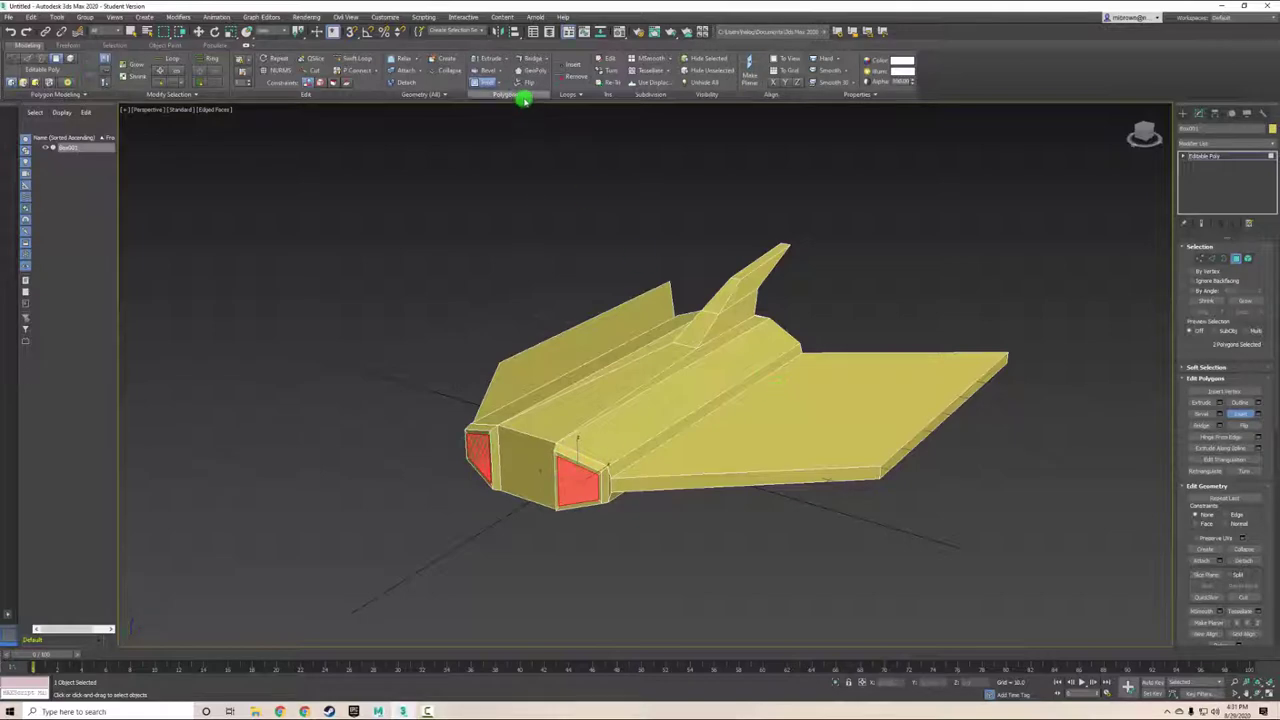
pyautogui.click(485, 58)
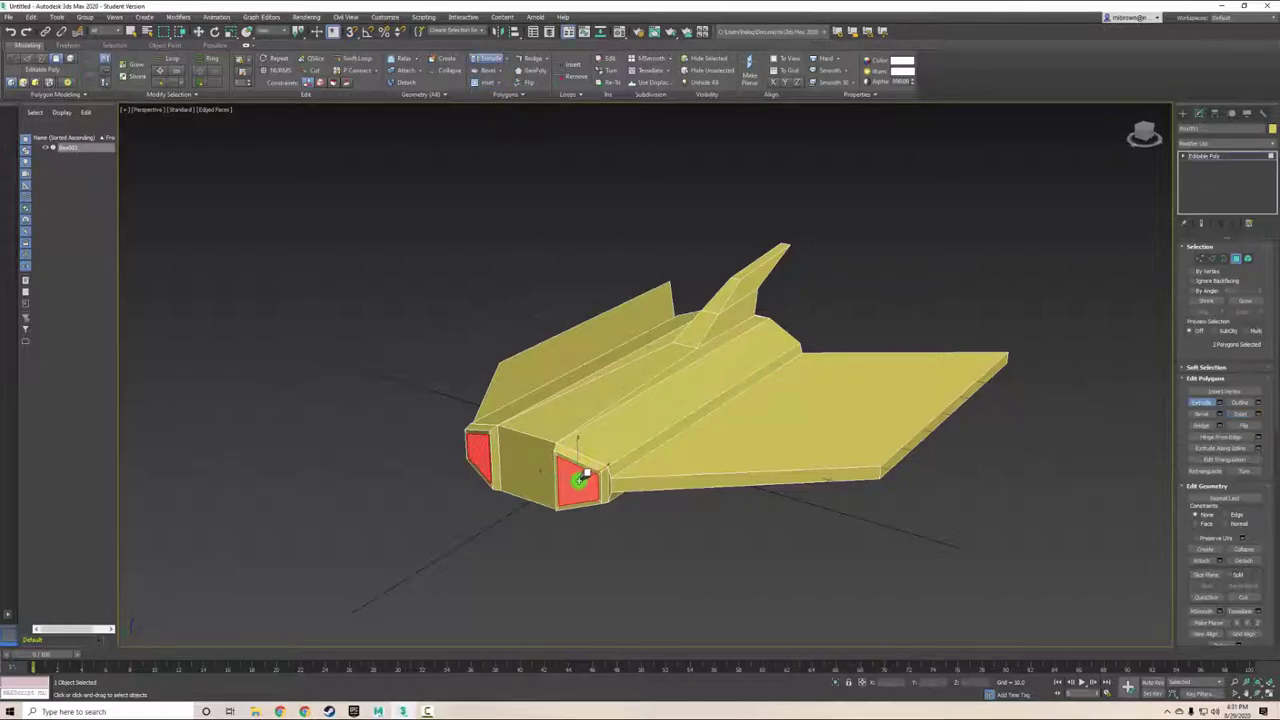
pyautogui.moveTo(580, 480); pyautogui.dragTo(381, 613)
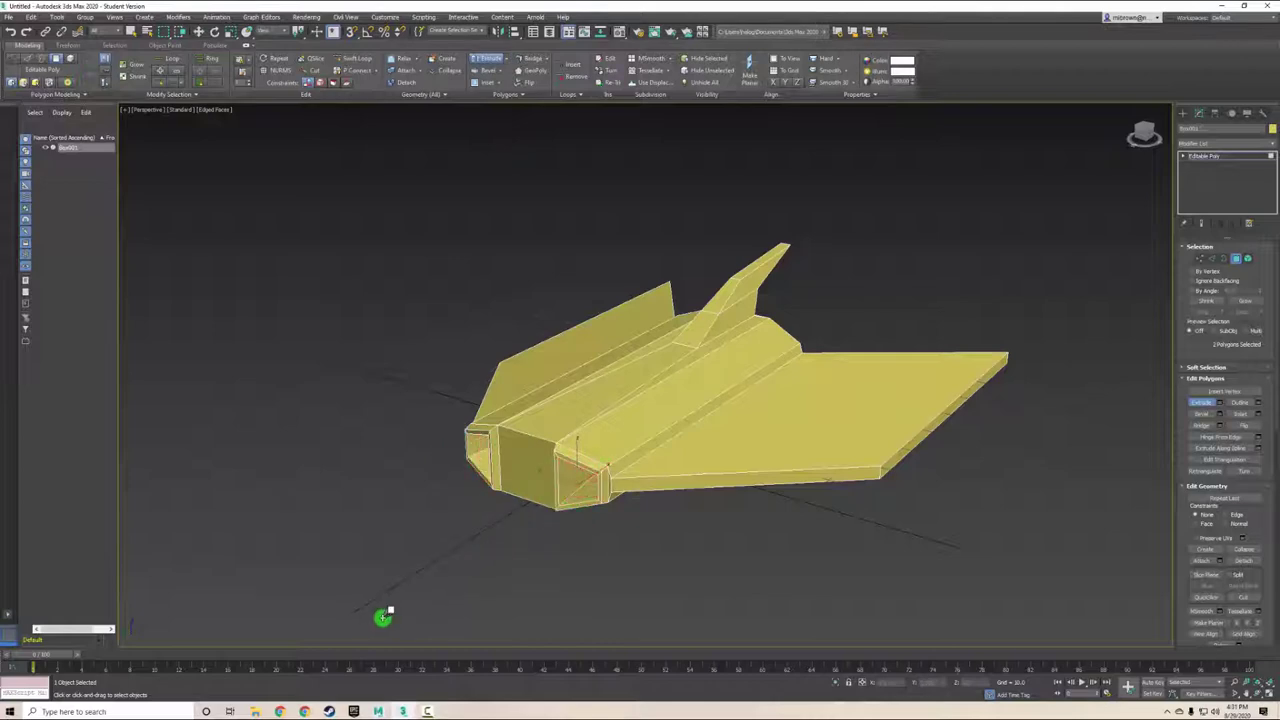
pyautogui.moveTo(617, 506)
pyautogui.keyDown('alt'); pyautogui.mouseDown(button='middle')
pyautogui.moveTo(660, 483)
pyautogui.moveTo(595, 475)
pyautogui.moveTo(677, 477)
pyautogui.moveTo(609, 486)
pyautogui.moveTo(672, 490)
pyautogui.moveTo(646, 466)
pyautogui.moveTo(620, 483)
pyautogui.moveTo(680, 489)
pyautogui.moveTo(471, 500)
pyautogui.moveTo(481, 492)
pyautogui.mouseUp(button='middle'); pyautogui.keyUp('alt')
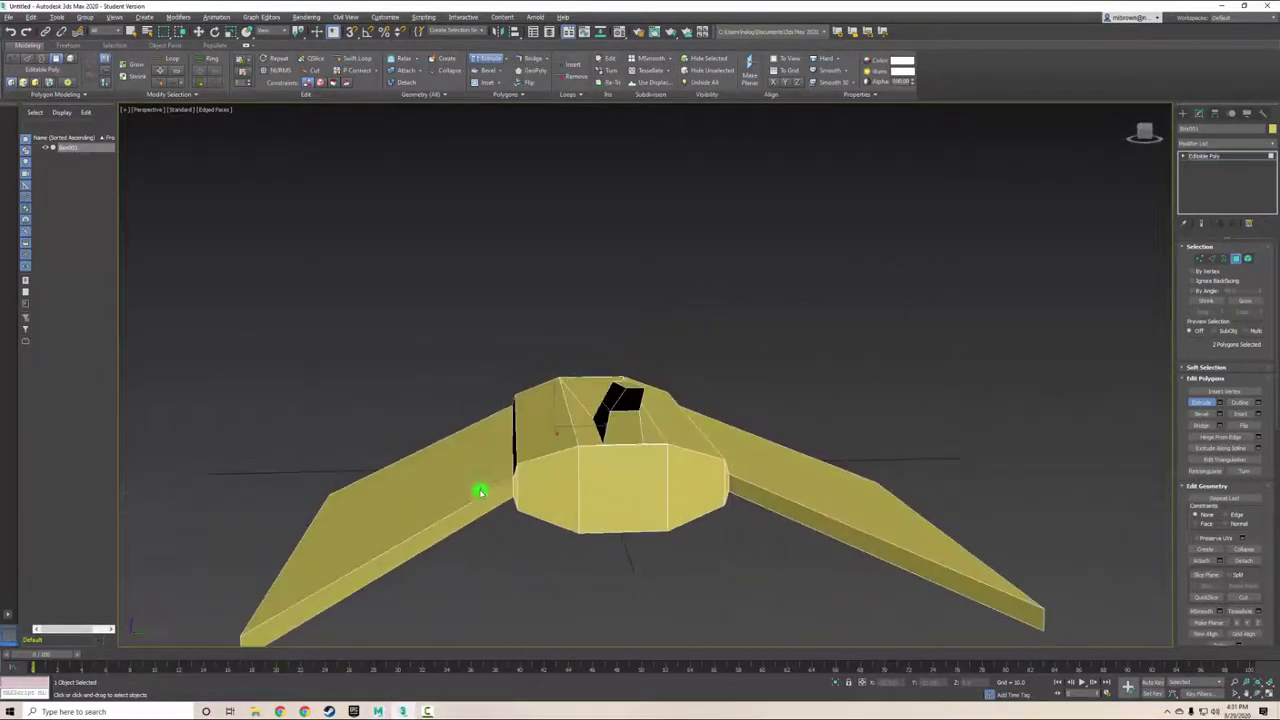
# Step: Extrude the two nose recesses further inward
pyautogui.click(622, 491)
pyautogui.keyDown('alt'); pyautogui.moveTo(633, 551); pyautogui.dragTo(620, 494, button='middle'); pyautogui.keyUp('alt')
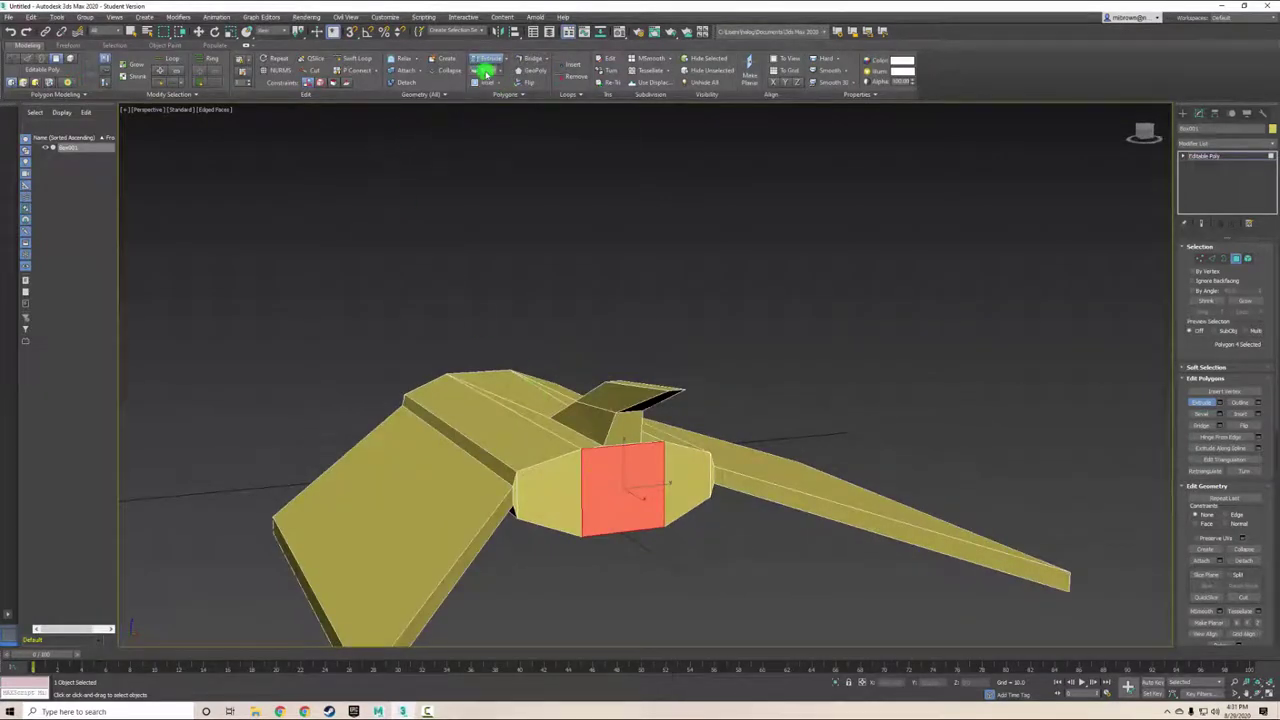
pyautogui.click(485, 71)
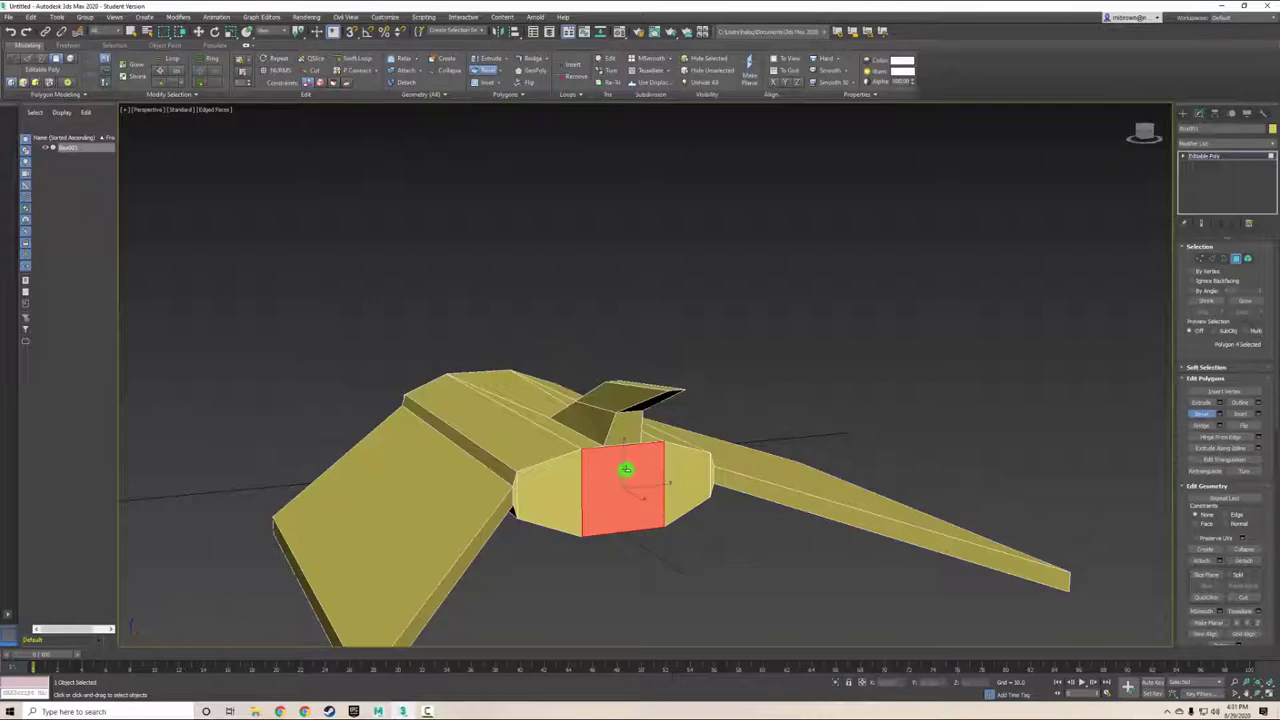
pyautogui.hotkey('ctrl', 'z')
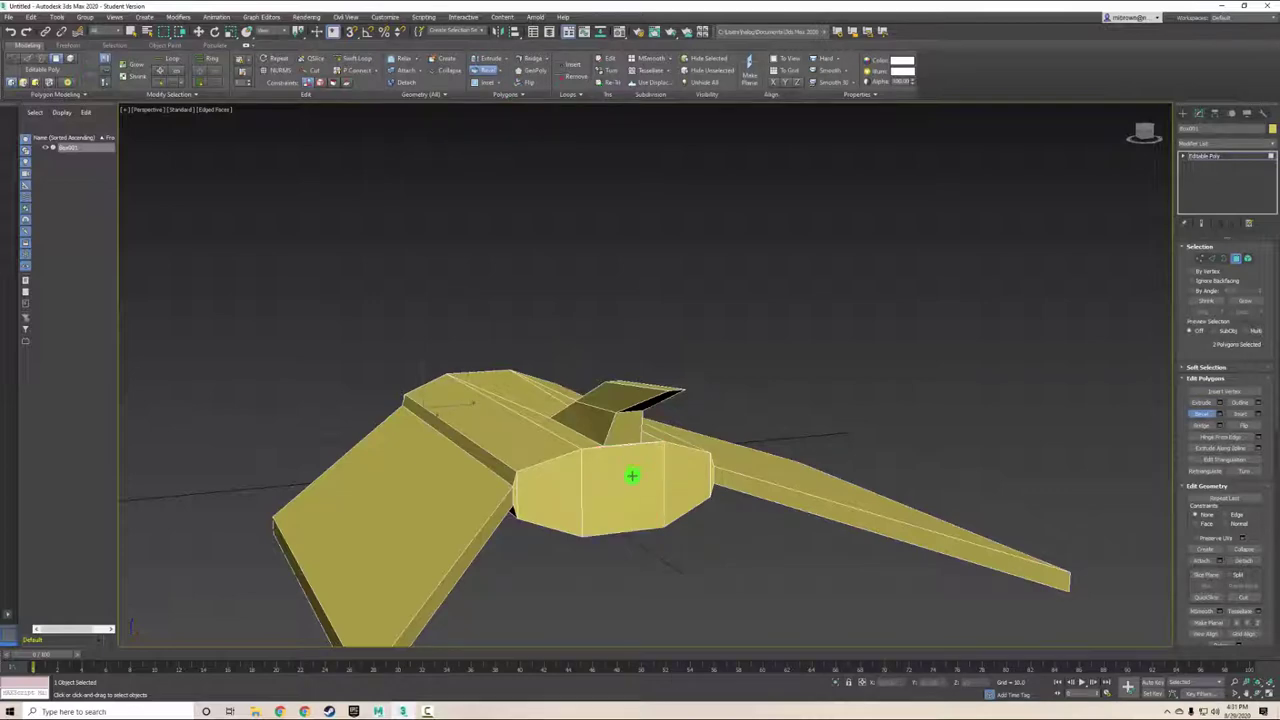
pyautogui.moveTo(511, 361)
pyautogui.keyDown('alt'); pyautogui.mouseDown(button='middle')
pyautogui.moveTo(654, 363)
pyautogui.moveTo(600, 250)
pyautogui.mouseUp(button='middle'); pyautogui.keyUp('alt')
pyautogui.click(500, 57)
pyautogui.moveTo(532, 400)
pyautogui.mouseDown()
pyautogui.moveTo(557, 388)
pyautogui.moveTo(527, 469)
pyautogui.mouseUp()
pyautogui.moveTo(691, 414)
pyautogui.keyDown('alt'); pyautogui.mouseDown(button='middle')
pyautogui.moveTo(591, 409)
pyautogui.moveTo(598, 318)
pyautogui.mouseUp(button='middle'); pyautogui.keyUp('alt')
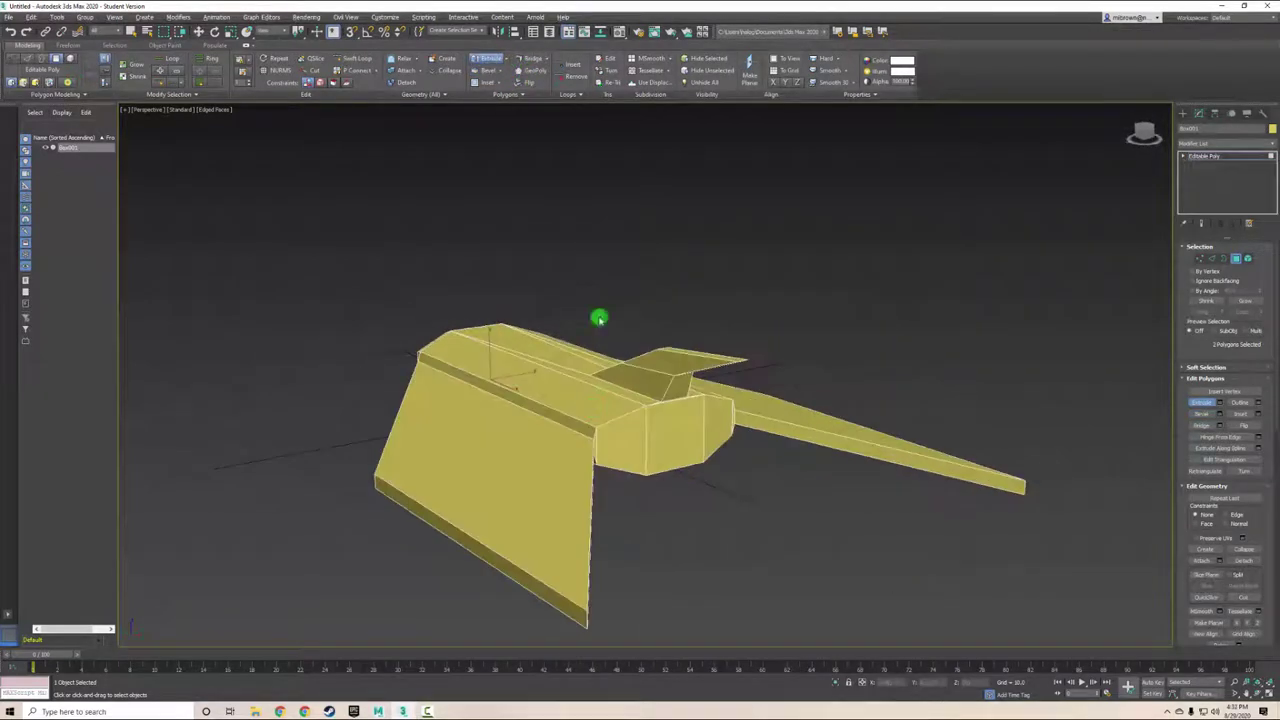
pyautogui.rightClick(754, 283)
# Step: Select another front hull face, bevel it slightly outward and inset a border
pyautogui.click(655, 447)
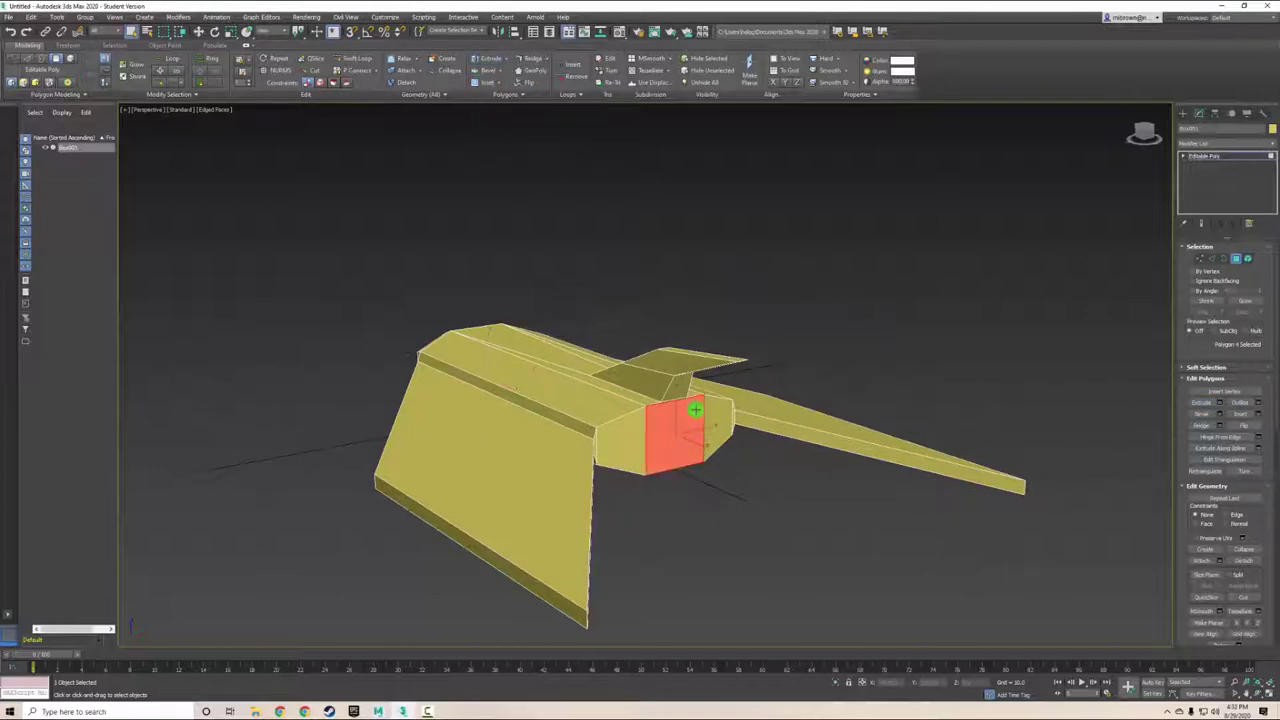
pyautogui.click(487, 70)
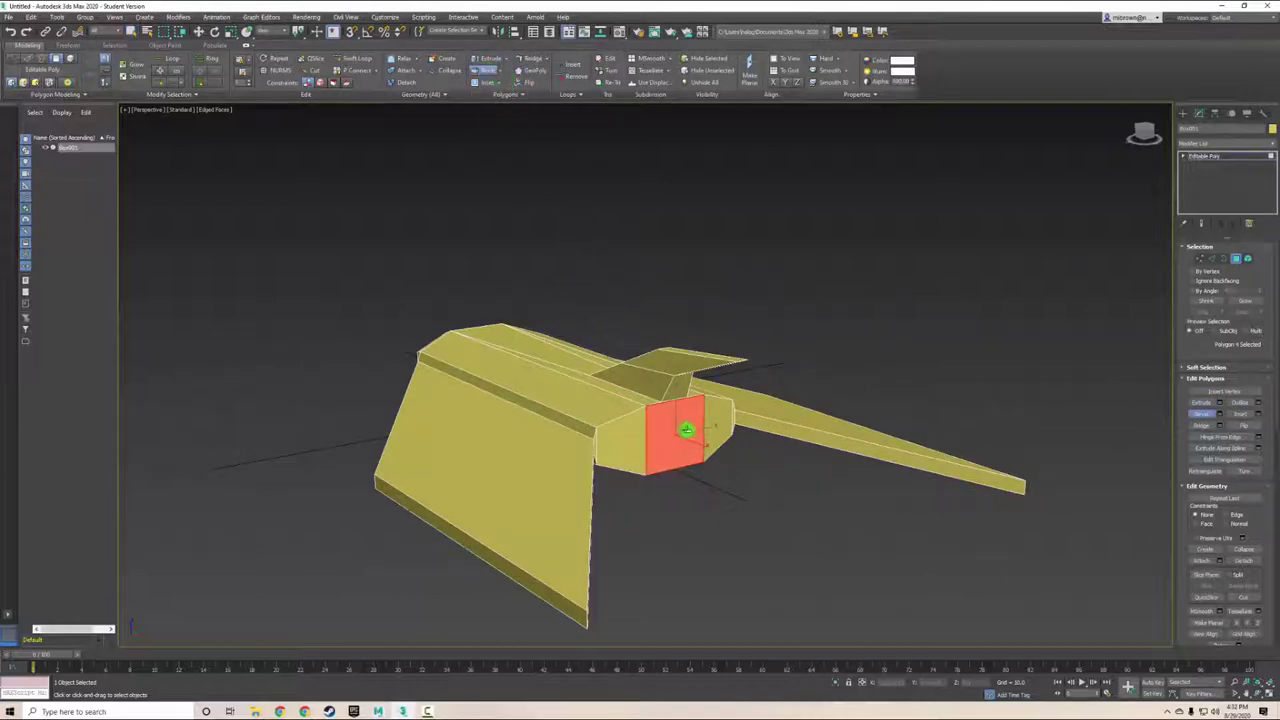
pyautogui.moveTo(685, 429); pyautogui.dragTo(690, 428)
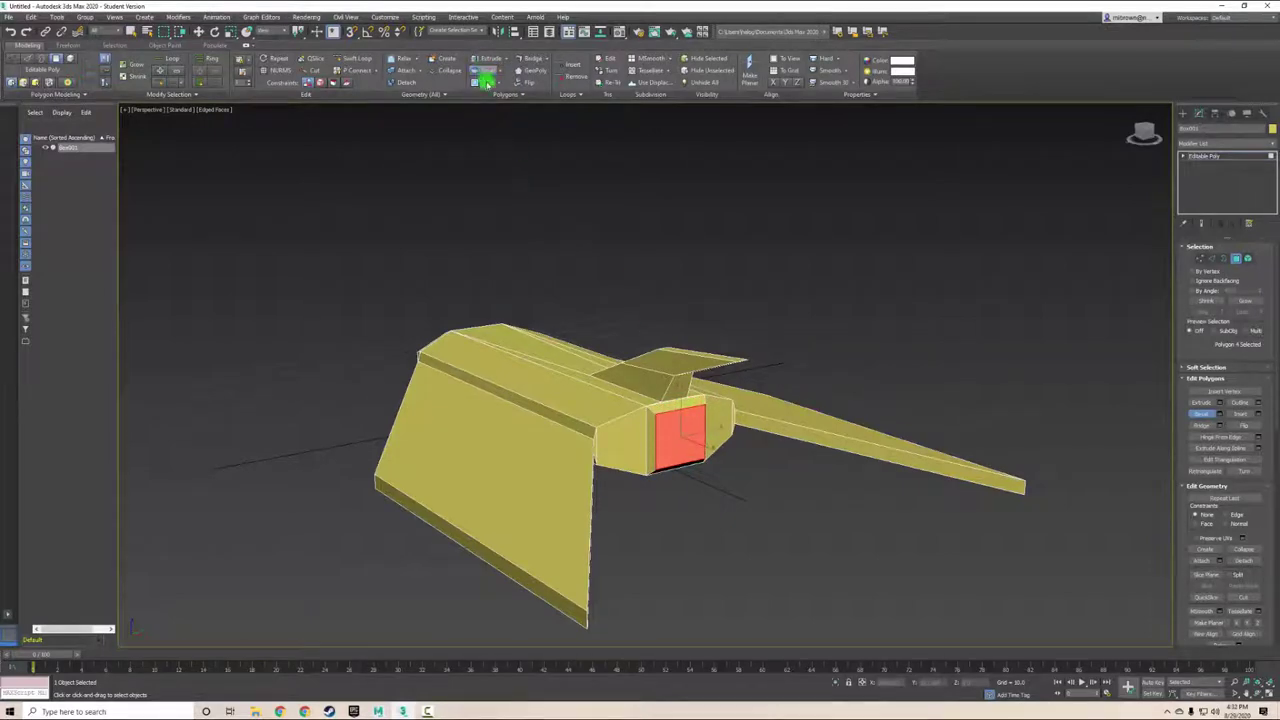
pyautogui.click(487, 83)
pyautogui.moveTo(697, 452); pyautogui.dragTo(684, 437)
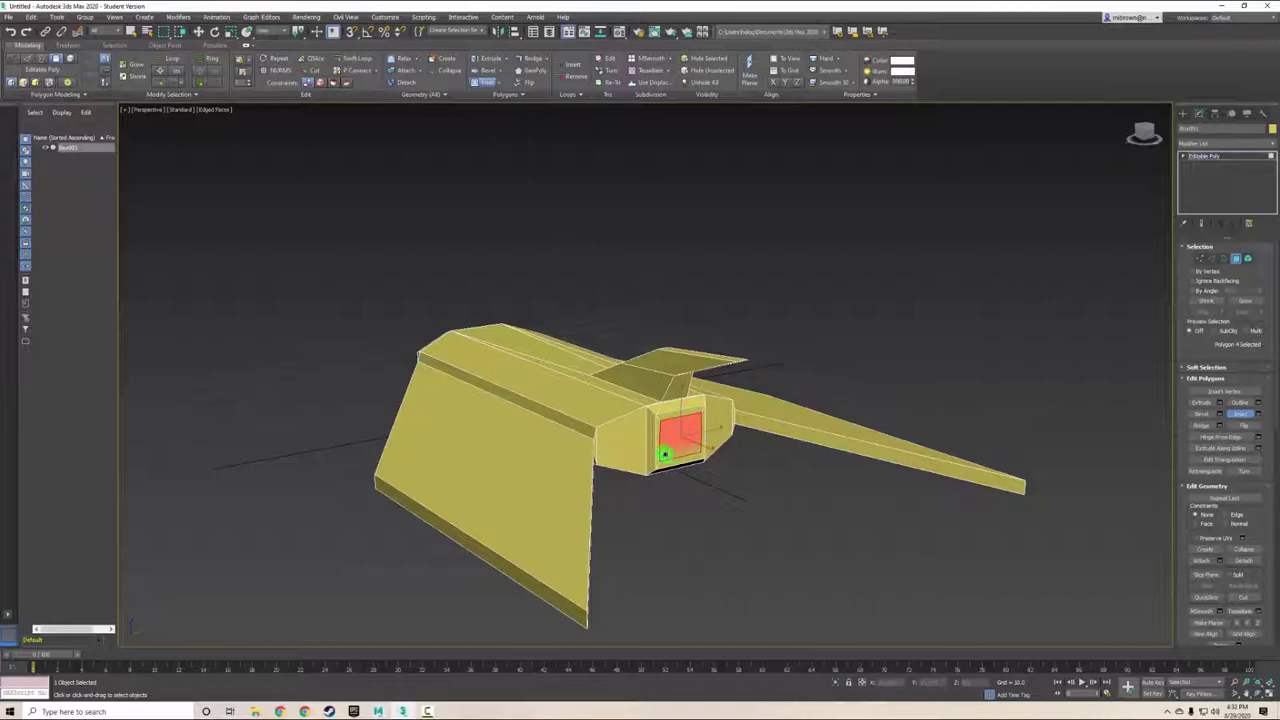
pyautogui.click(480, 57)
# Step: Extrude the inset front face inward into a second recessed intake
pyautogui.moveTo(678, 422)
pyautogui.mouseDown()
pyautogui.moveTo(711, 527)
pyautogui.moveTo(727, 471)
pyautogui.mouseUp()
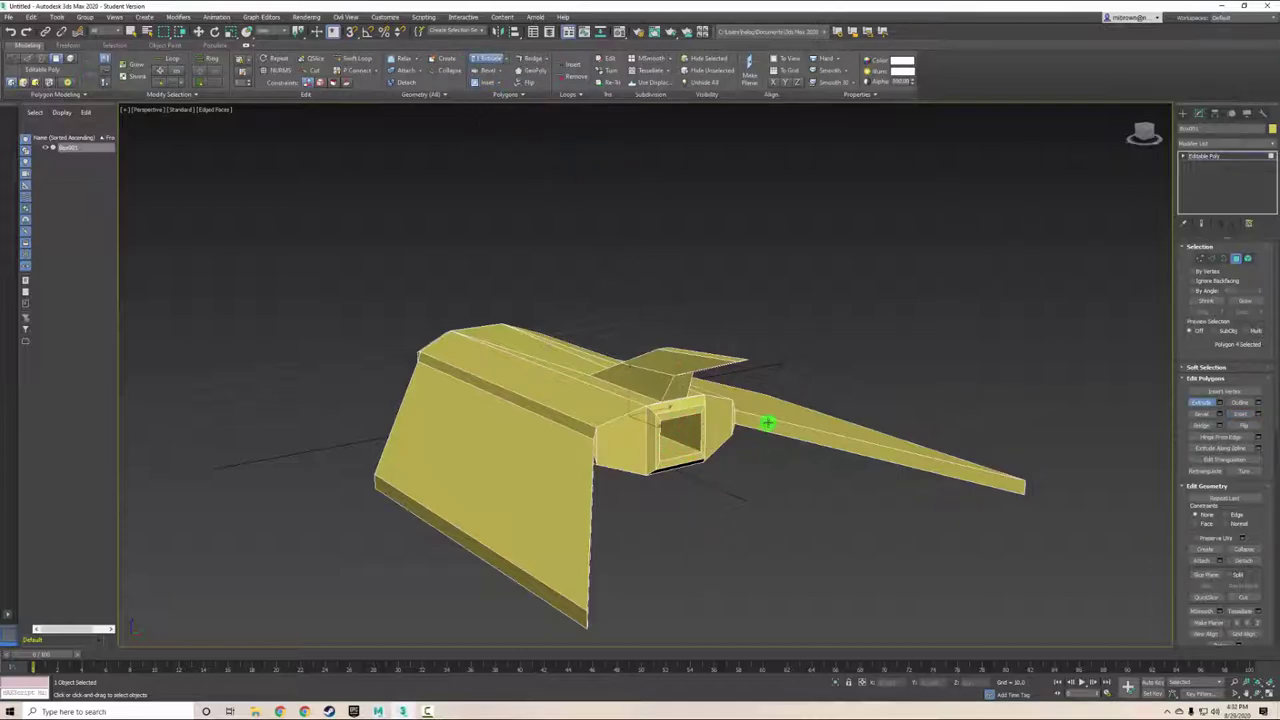
pyautogui.moveTo(828, 438)
pyautogui.keyDown('alt'); pyautogui.mouseDown(button='middle')
pyautogui.moveTo(791, 423)
pyautogui.moveTo(980, 434)
pyautogui.moveTo(986, 417)
pyautogui.moveTo(960, 429)
pyautogui.moveTo(948, 461)
pyautogui.moveTo(911, 437)
pyautogui.moveTo(945, 428)
pyautogui.mouseUp(button='middle'); pyautogui.keyUp('alt')
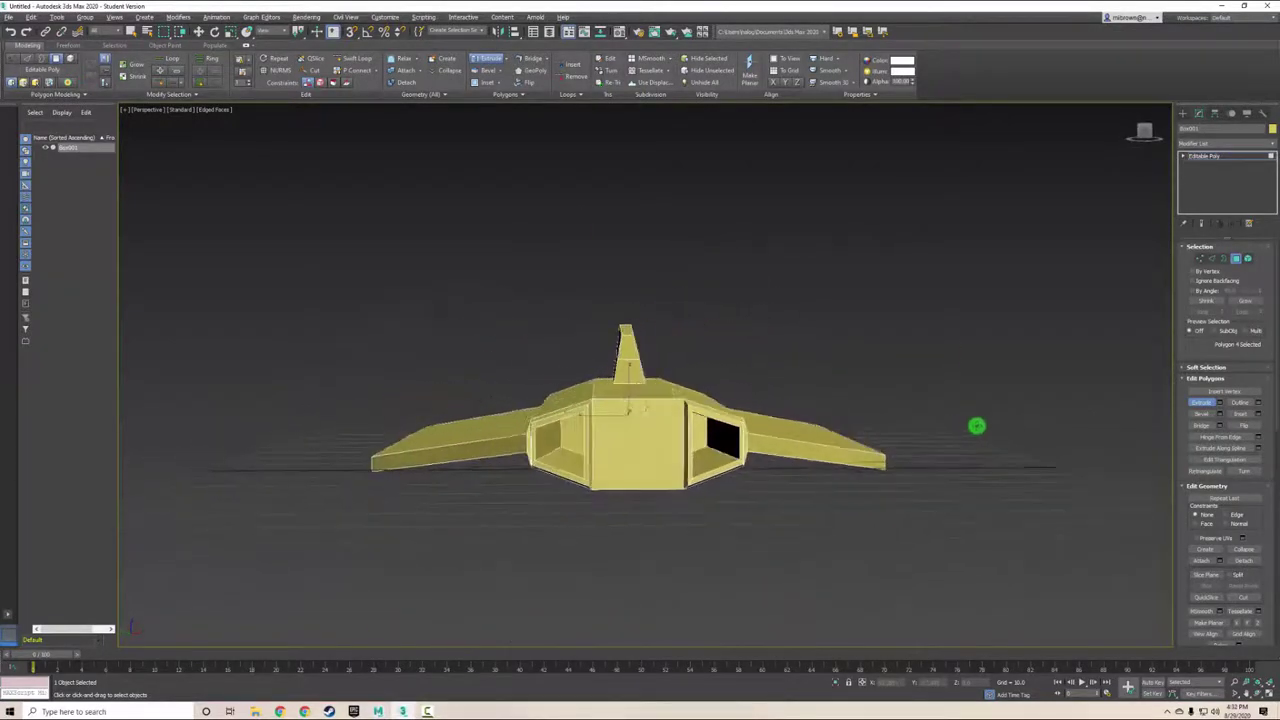
pyautogui.moveTo(978, 426)
pyautogui.keyDown('alt'); pyautogui.mouseDown(button='middle')
pyautogui.moveTo(969, 414)
pyautogui.moveTo(946, 443)
pyautogui.mouseUp(button='middle'); pyautogui.keyUp('alt')
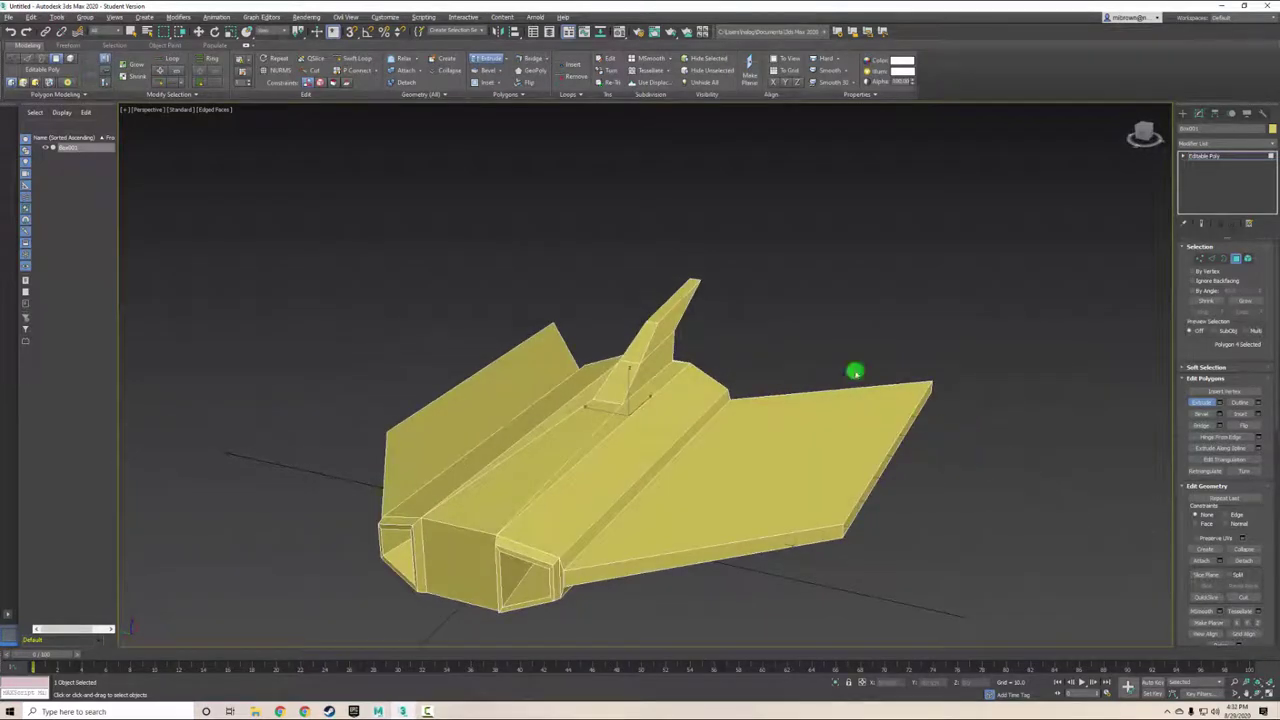
# Step: Preview the ship with NURMS smoothing from the side, then switch it off again
pyautogui.click(282, 72)
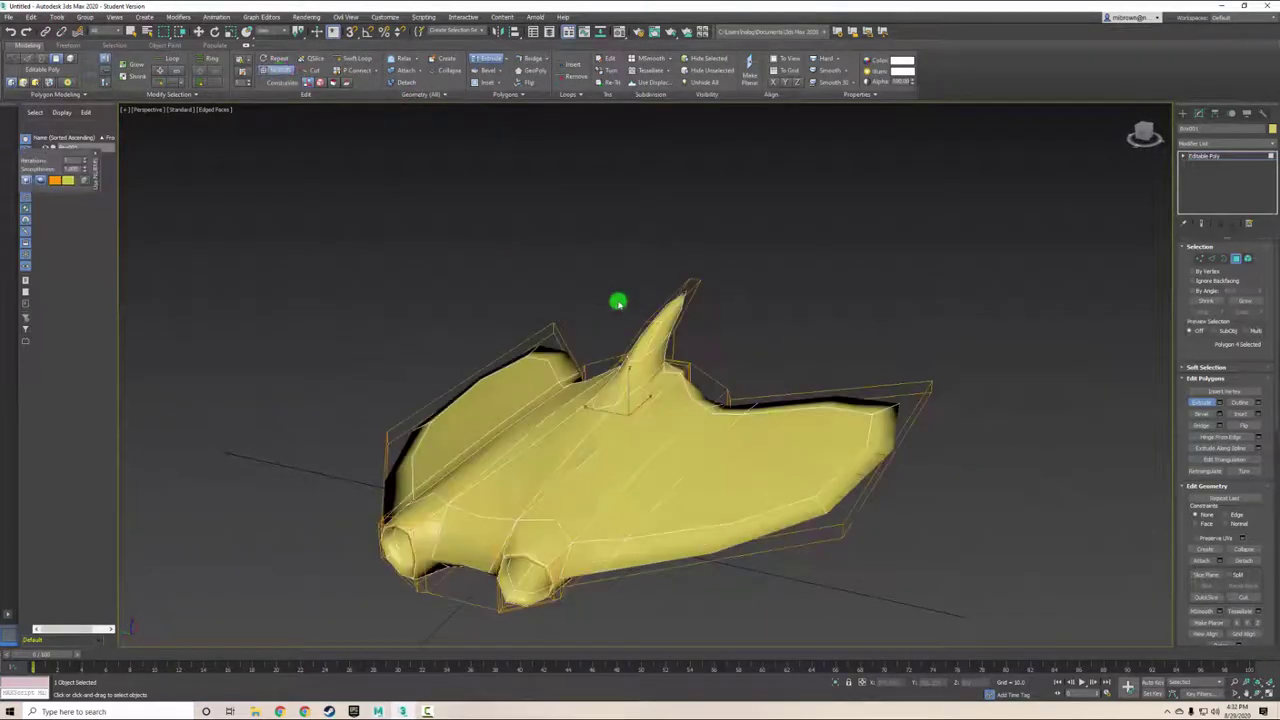
pyautogui.moveTo(656, 360)
pyautogui.keyDown('alt'); pyautogui.mouseDown(button='middle')
pyautogui.moveTo(734, 357)
pyautogui.moveTo(671, 346)
pyautogui.moveTo(677, 331)
pyautogui.moveTo(657, 309)
pyautogui.moveTo(631, 323)
pyautogui.moveTo(657, 343)
pyautogui.moveTo(703, 346)
pyautogui.moveTo(677, 343)
pyautogui.moveTo(654, 363)
pyautogui.moveTo(526, 362)
pyautogui.moveTo(503, 337)
pyautogui.moveTo(655, 352)
pyautogui.mouseUp(button='middle'); pyautogui.keyUp('alt')
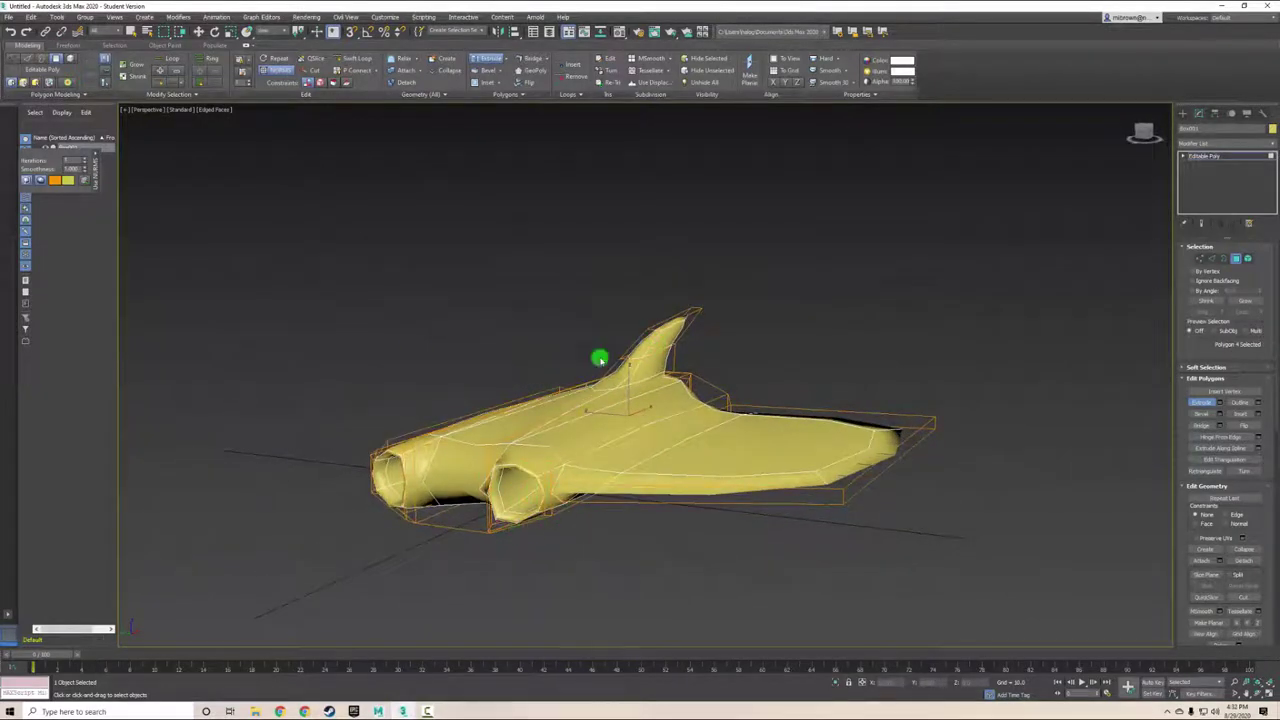
pyautogui.click(274, 74)
pyautogui.keyDown('alt'); pyautogui.moveTo(610, 345); pyautogui.dragTo(615, 344, button='middle'); pyautogui.keyUp('alt')
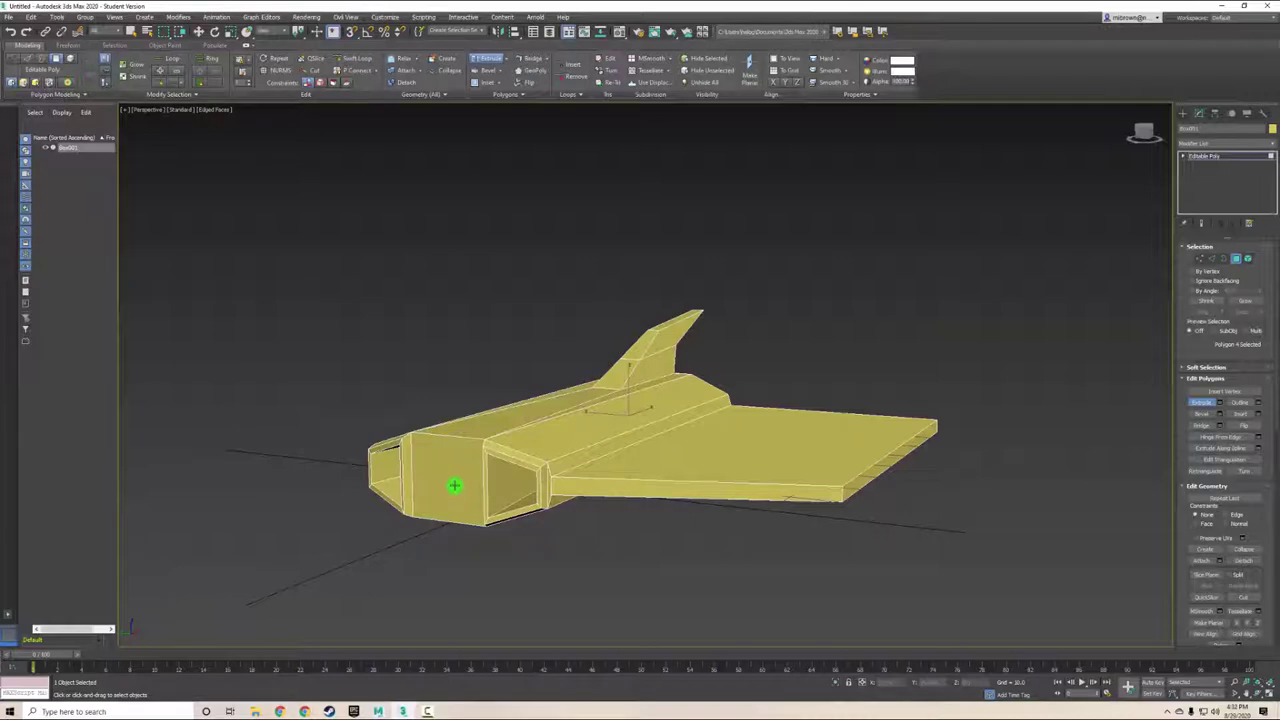
# Step: Bevel the nose's front face outward twice to lengthen the nose
pyautogui.press('q')
pyautogui.click(441, 451)
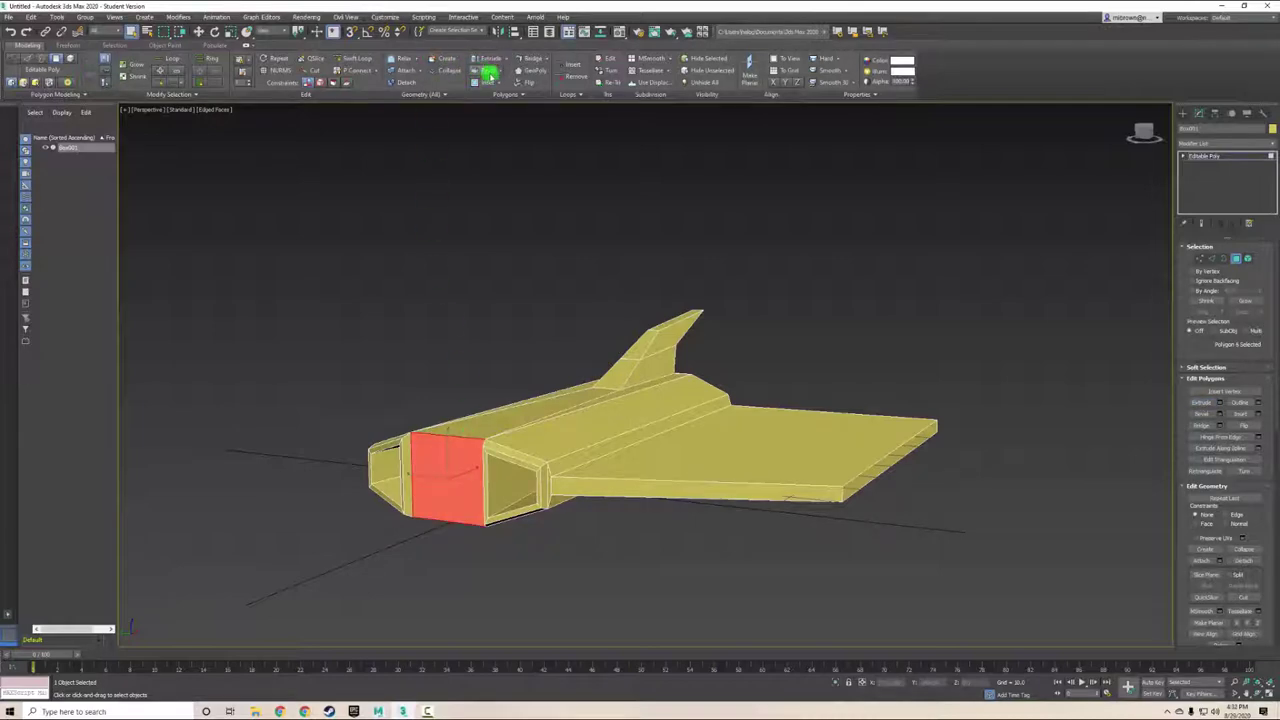
pyautogui.click(487, 70)
pyautogui.moveTo(454, 436); pyautogui.dragTo(454, 380)
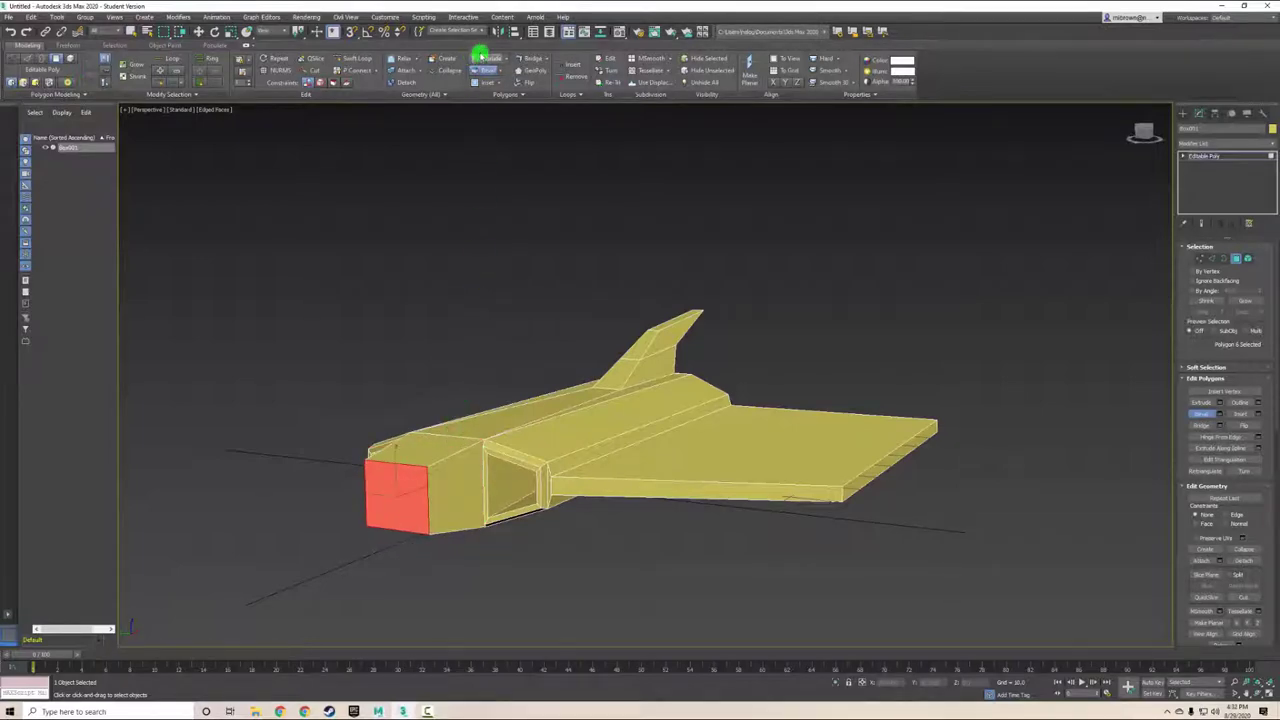
pyautogui.click(488, 72)
pyautogui.moveTo(405, 489); pyautogui.dragTo(400, 443)
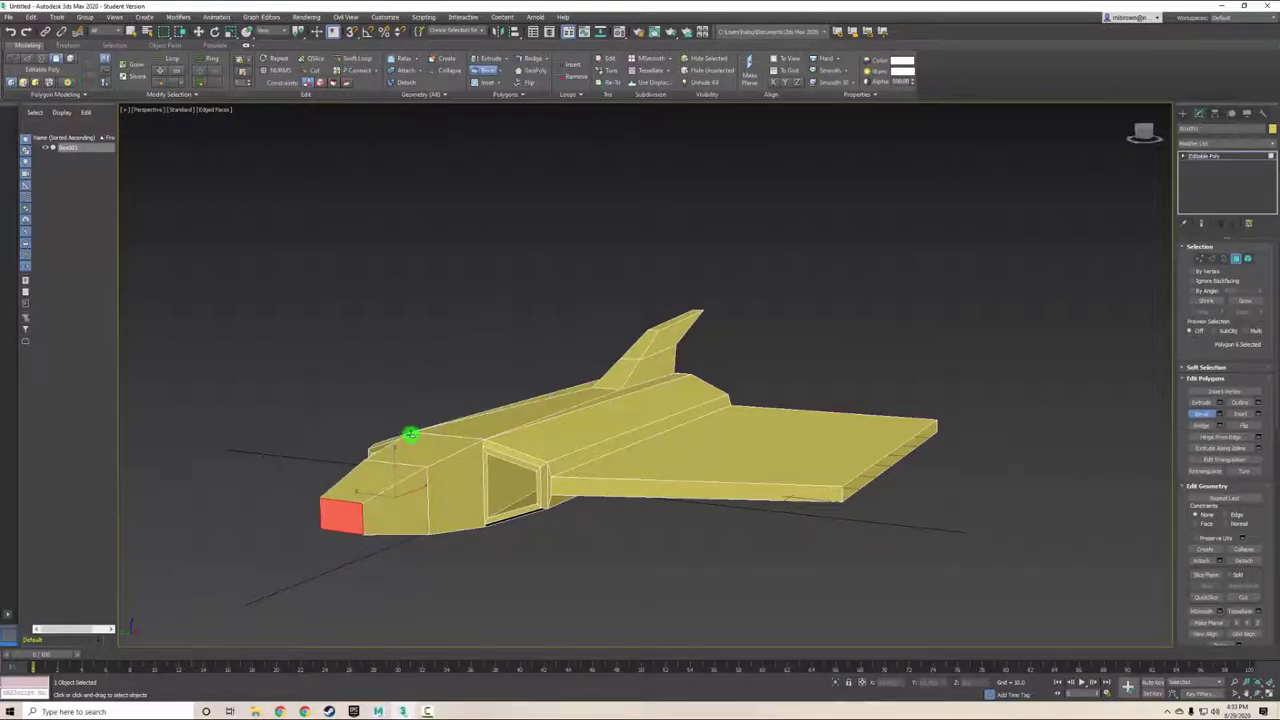
# Step: Move the nose tip face downward and check its profile from side and front
pyautogui.press('w')
pyautogui.moveTo(340, 478); pyautogui.dragTo(353, 526)
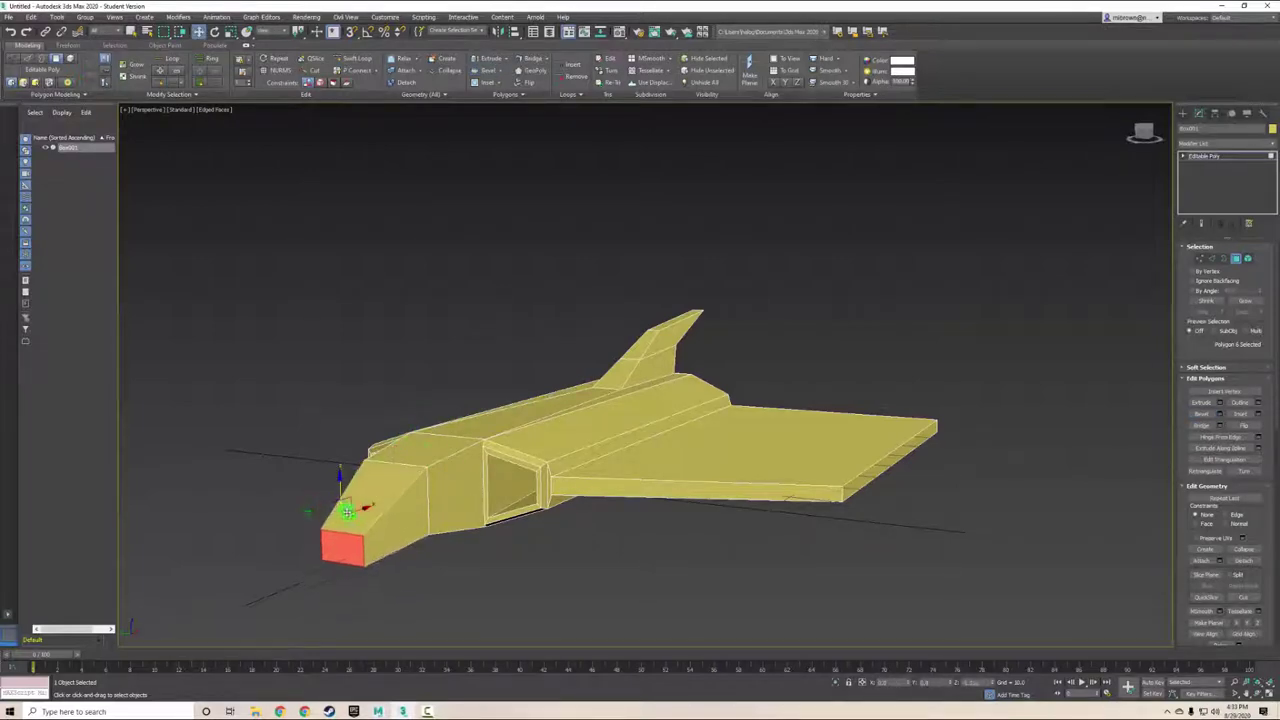
pyautogui.moveTo(476, 501)
pyautogui.keyDown('alt'); pyautogui.mouseDown(button='middle')
pyautogui.moveTo(529, 494)
pyautogui.moveTo(474, 489)
pyautogui.moveTo(451, 503)
pyautogui.moveTo(463, 482)
pyautogui.moveTo(541, 464)
pyautogui.mouseUp(button='middle'); pyautogui.keyUp('alt')
pyautogui.moveTo(705, 454)
pyautogui.keyDown('alt'); pyautogui.mouseDown(button='middle')
pyautogui.moveTo(811, 446)
pyautogui.moveTo(665, 451)
pyautogui.mouseUp(button='middle'); pyautogui.keyUp('alt')
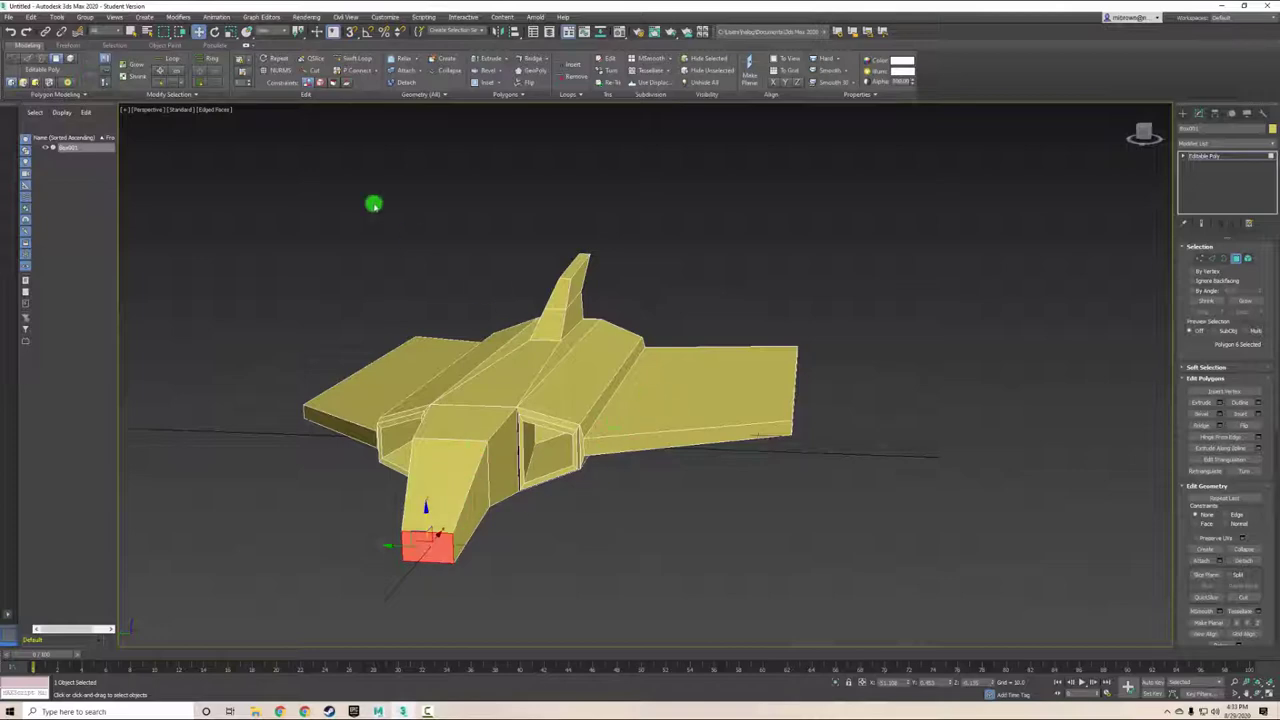
pyautogui.click(274, 62)
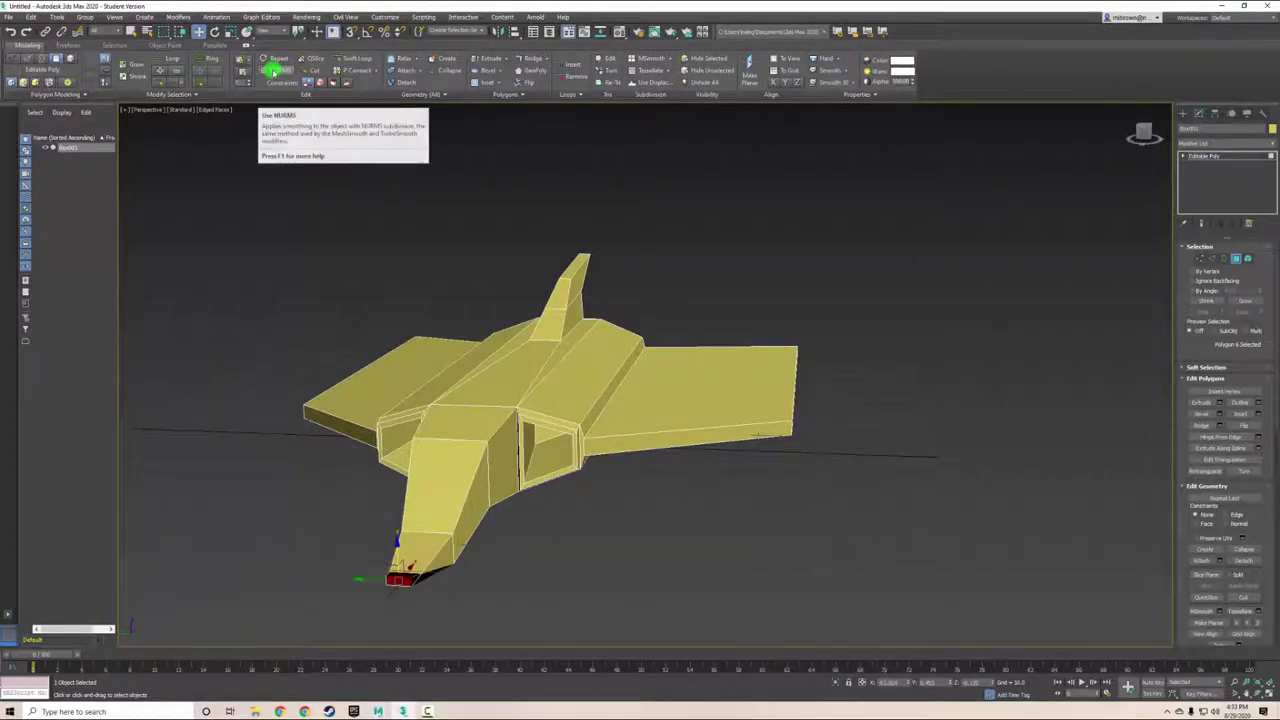
pyautogui.hotkey('ctrl', 'z')
pyautogui.click(280, 70)
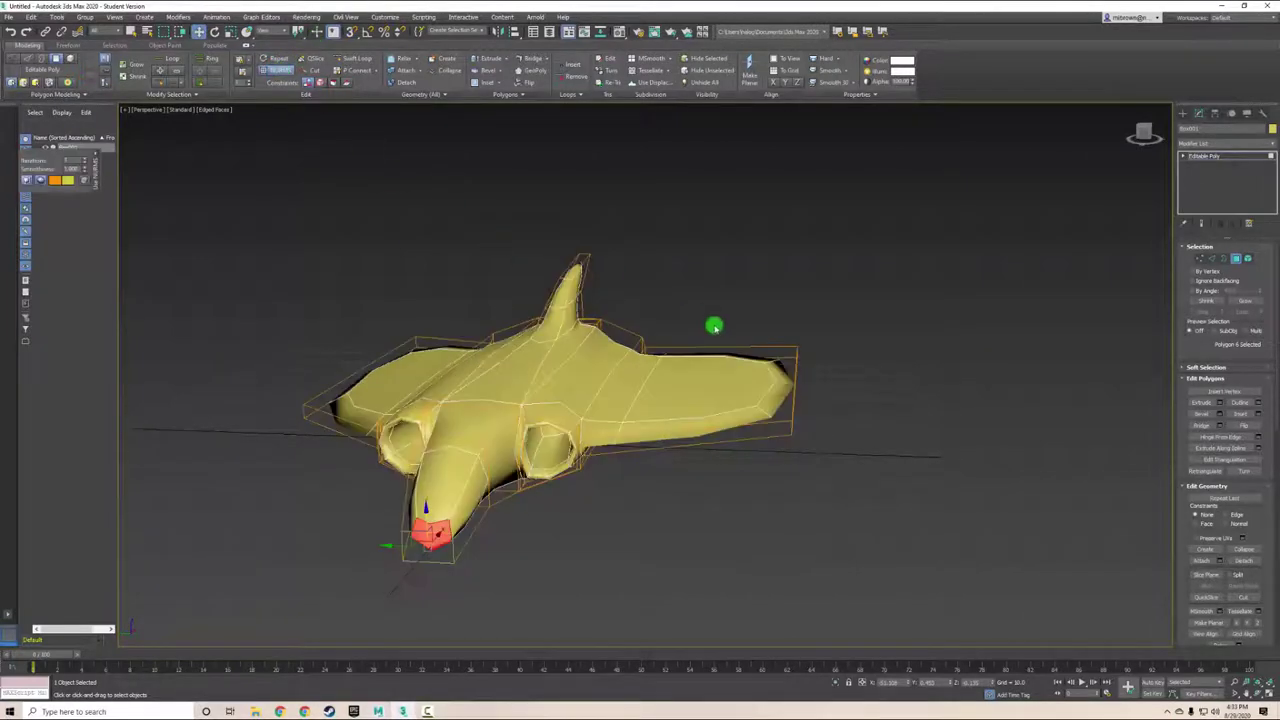
pyautogui.moveTo(707, 408)
pyautogui.keyDown('alt'); pyautogui.mouseDown(button='middle')
pyautogui.moveTo(643, 389)
pyautogui.moveTo(769, 389)
pyautogui.moveTo(671, 380)
pyautogui.moveTo(657, 407)
pyautogui.mouseUp(button='middle'); pyautogui.keyUp('alt')
pyautogui.moveTo(48, 152); pyautogui.dragTo(171, 216)
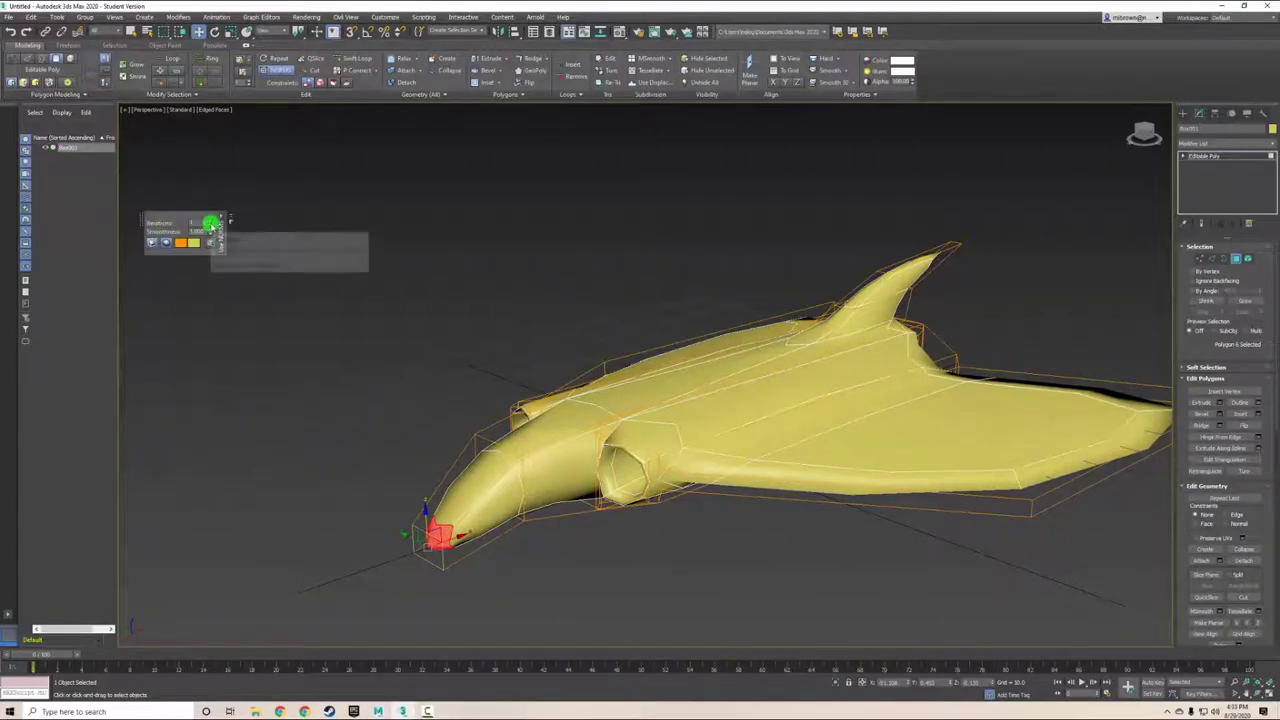
pyautogui.click(198, 225)
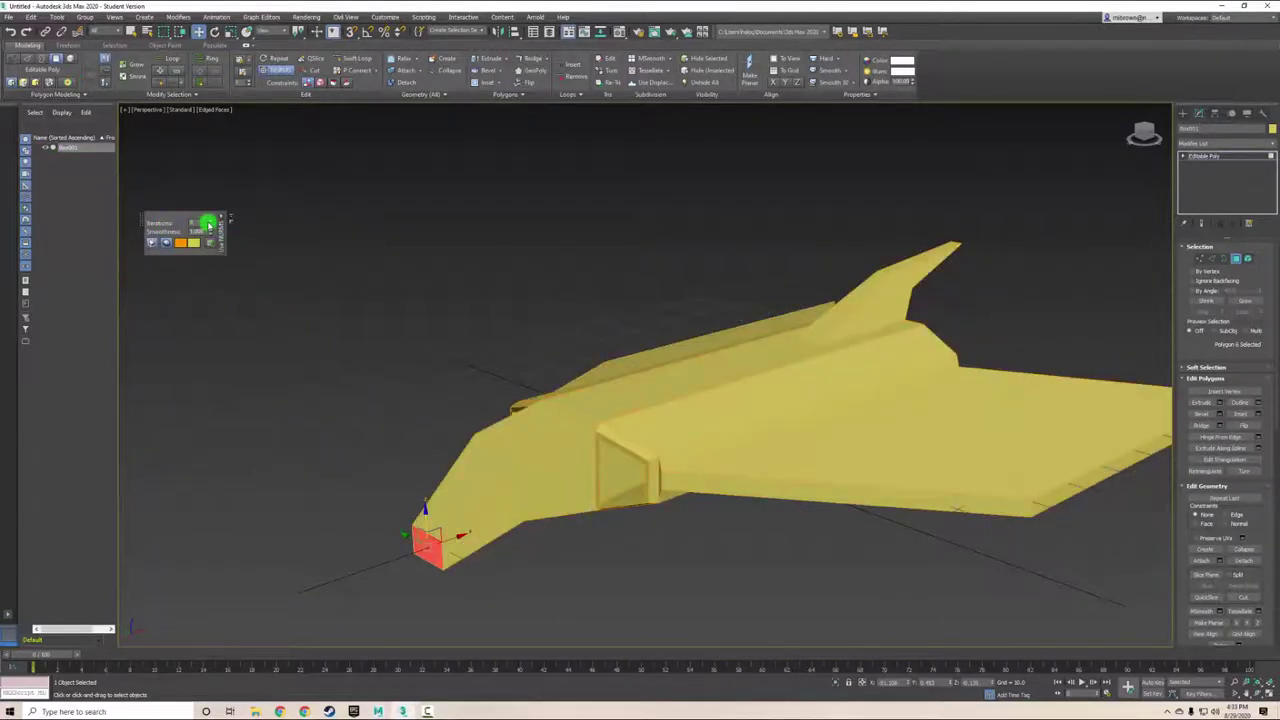
pyautogui.click(207, 223)
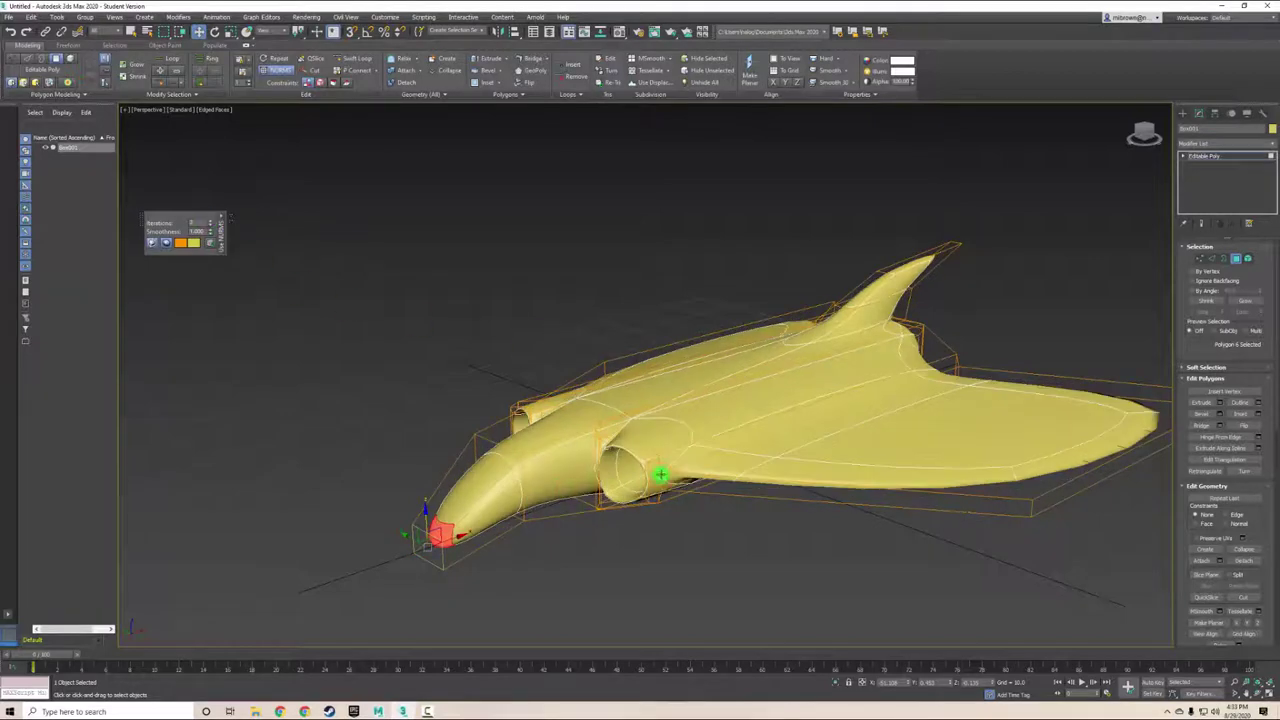
pyautogui.moveTo(693, 452)
pyautogui.keyDown('alt'); pyautogui.mouseDown(button='middle')
pyautogui.moveTo(794, 443)
pyautogui.moveTo(588, 432)
pyautogui.moveTo(704, 443)
pyautogui.mouseUp(button='middle'); pyautogui.keyUp('alt')
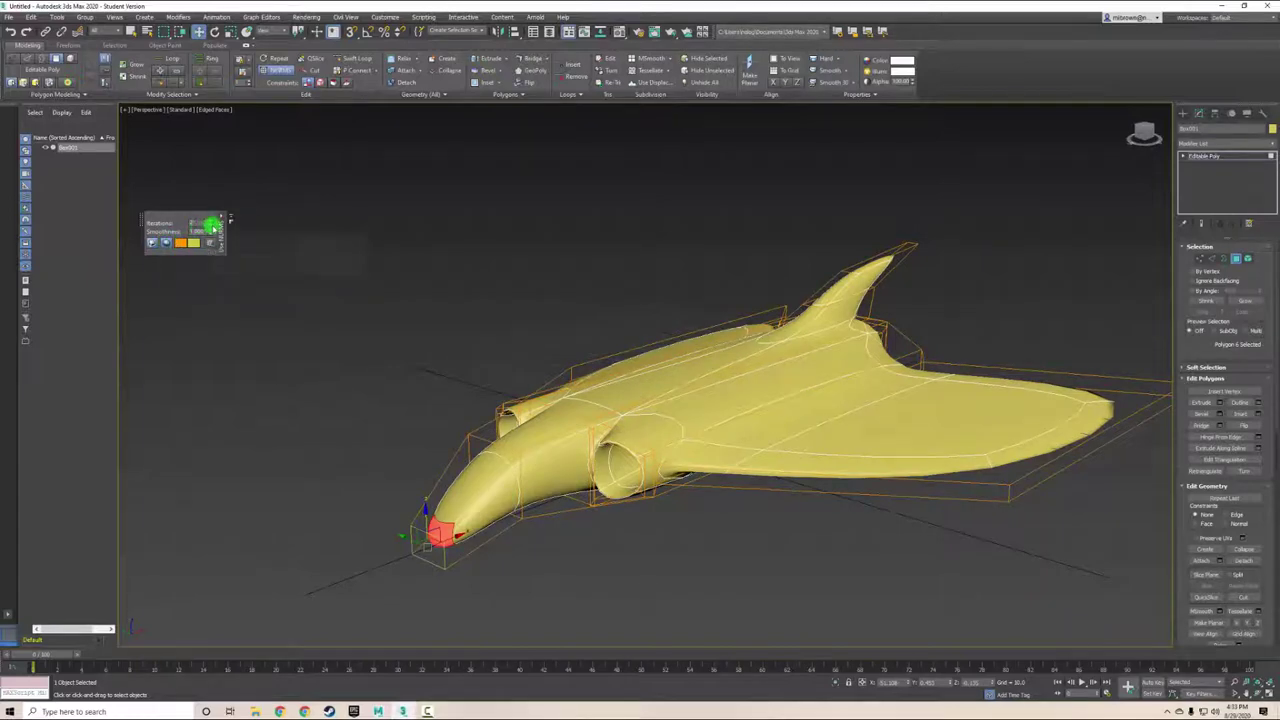
pyautogui.click(212, 228)
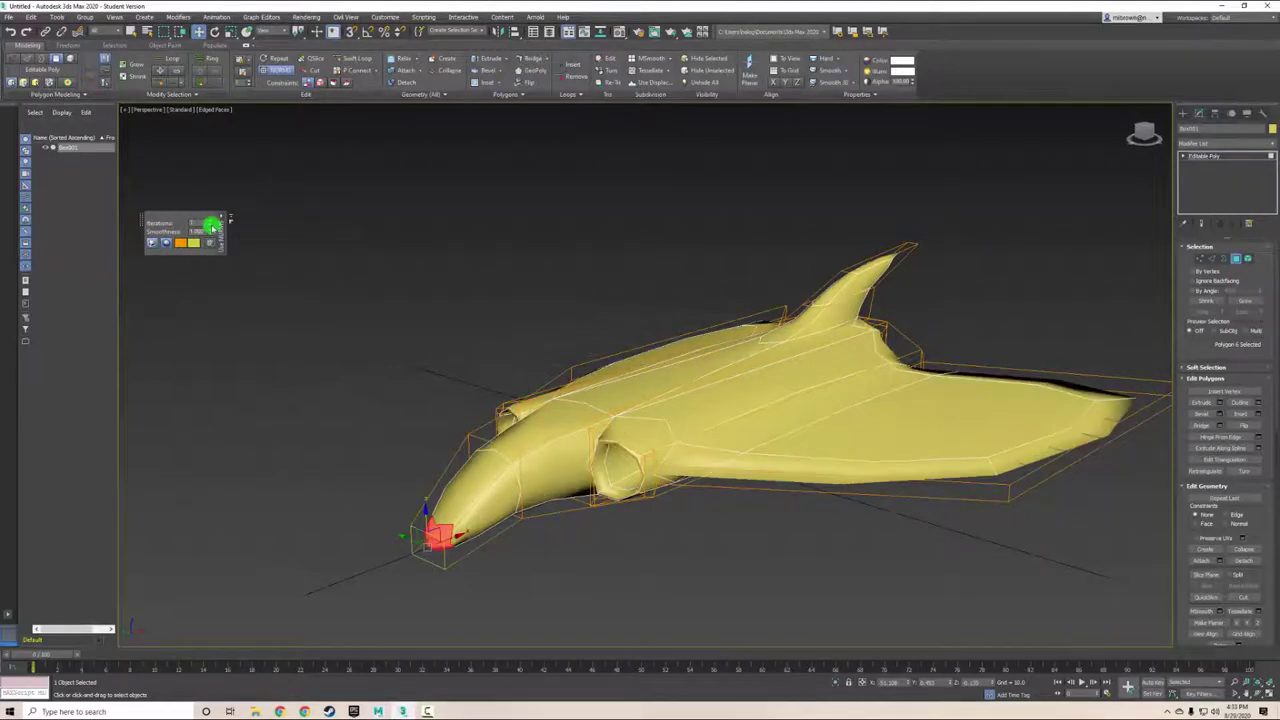
pyautogui.moveTo(581, 403)
pyautogui.keyDown('alt'); pyautogui.mouseDown(button='middle')
pyautogui.moveTo(606, 400)
pyautogui.moveTo(594, 394)
pyautogui.mouseUp(button='middle'); pyautogui.keyUp('alt')
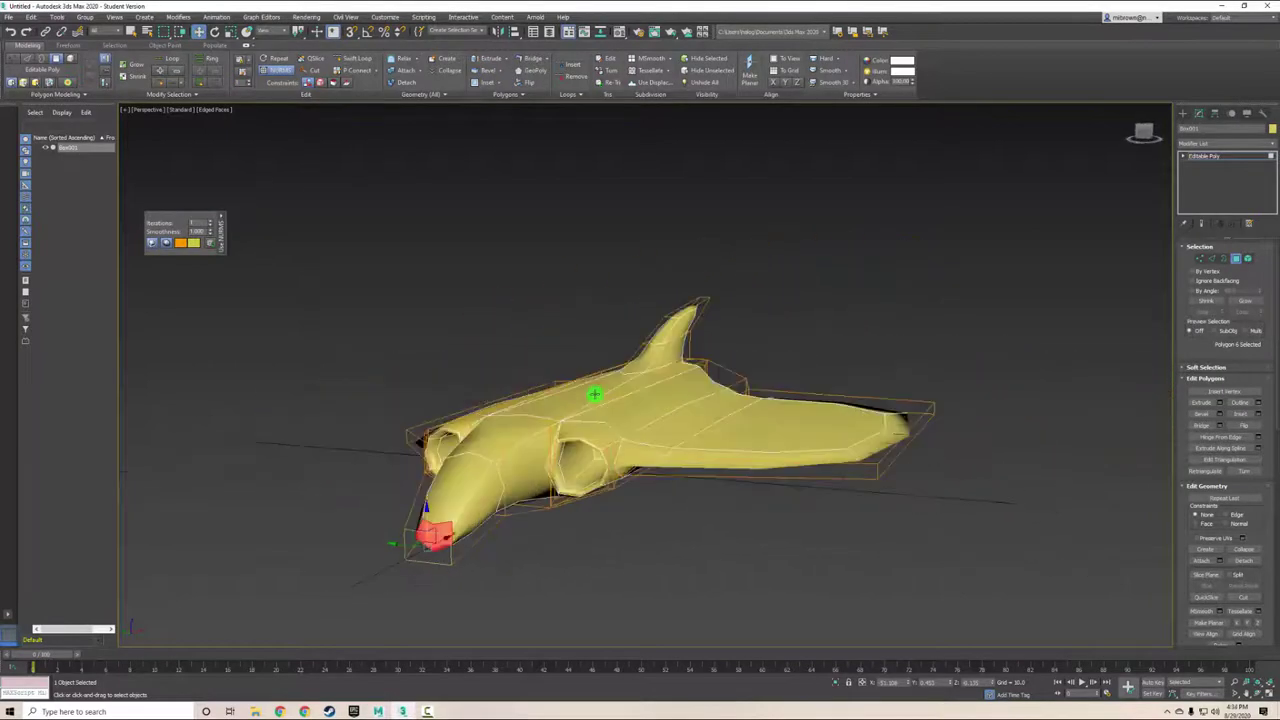
pyautogui.click(287, 70)
# Step: Select the two top hull faces and the slanted side faces
pyautogui.moveTo(631, 394)
pyautogui.keyDown('alt'); pyautogui.mouseDown(button='middle')
pyautogui.moveTo(583, 311)
pyautogui.moveTo(600, 351)
pyautogui.moveTo(657, 357)
pyautogui.moveTo(600, 347)
pyautogui.moveTo(574, 394)
pyautogui.moveTo(729, 423)
pyautogui.moveTo(709, 354)
pyautogui.moveTo(717, 369)
pyautogui.moveTo(709, 360)
pyautogui.moveTo(698, 379)
pyautogui.moveTo(606, 391)
pyautogui.moveTo(626, 474)
pyautogui.moveTo(737, 443)
pyautogui.moveTo(611, 446)
pyautogui.moveTo(627, 365)
pyautogui.mouseUp(button='middle'); pyautogui.keyUp('alt')
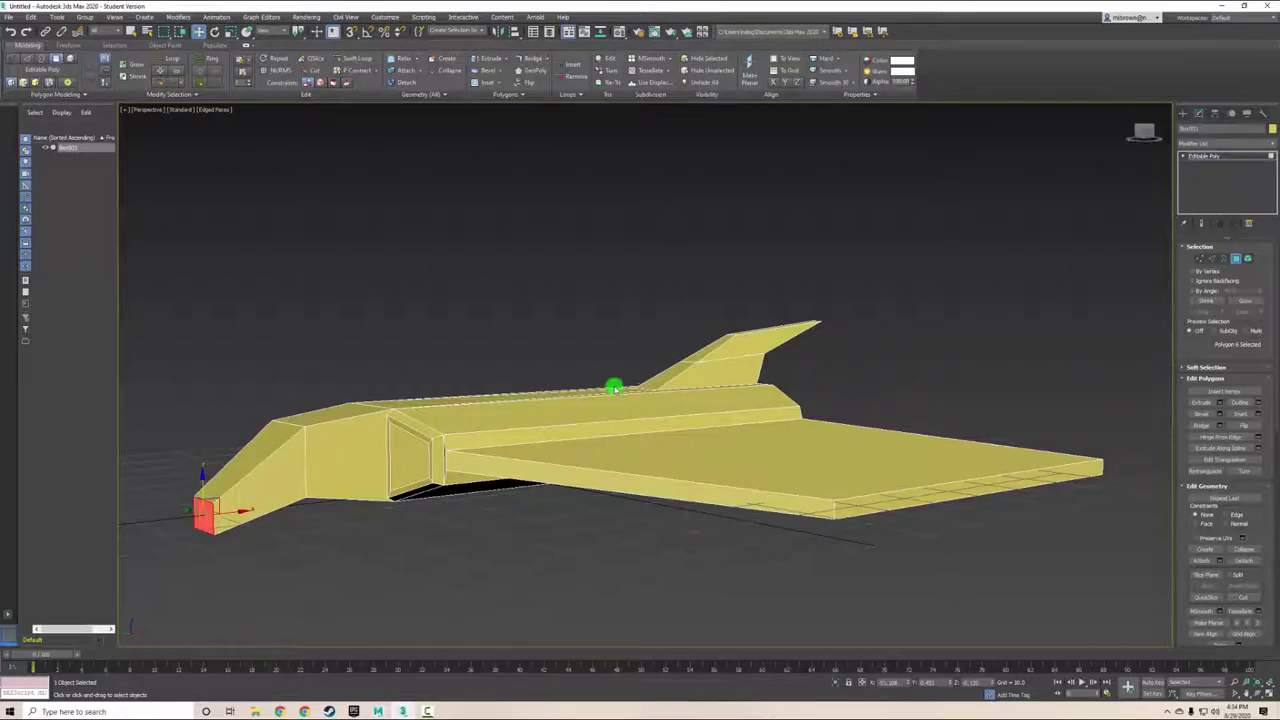
pyautogui.moveTo(648, 456)
pyautogui.keyDown('alt'); pyautogui.mouseDown(button='middle')
pyautogui.moveTo(689, 454)
pyautogui.moveTo(646, 457)
pyautogui.moveTo(640, 471)
pyautogui.moveTo(668, 442)
pyautogui.mouseUp(button='middle'); pyautogui.keyUp('alt')
pyautogui.click(613, 344)
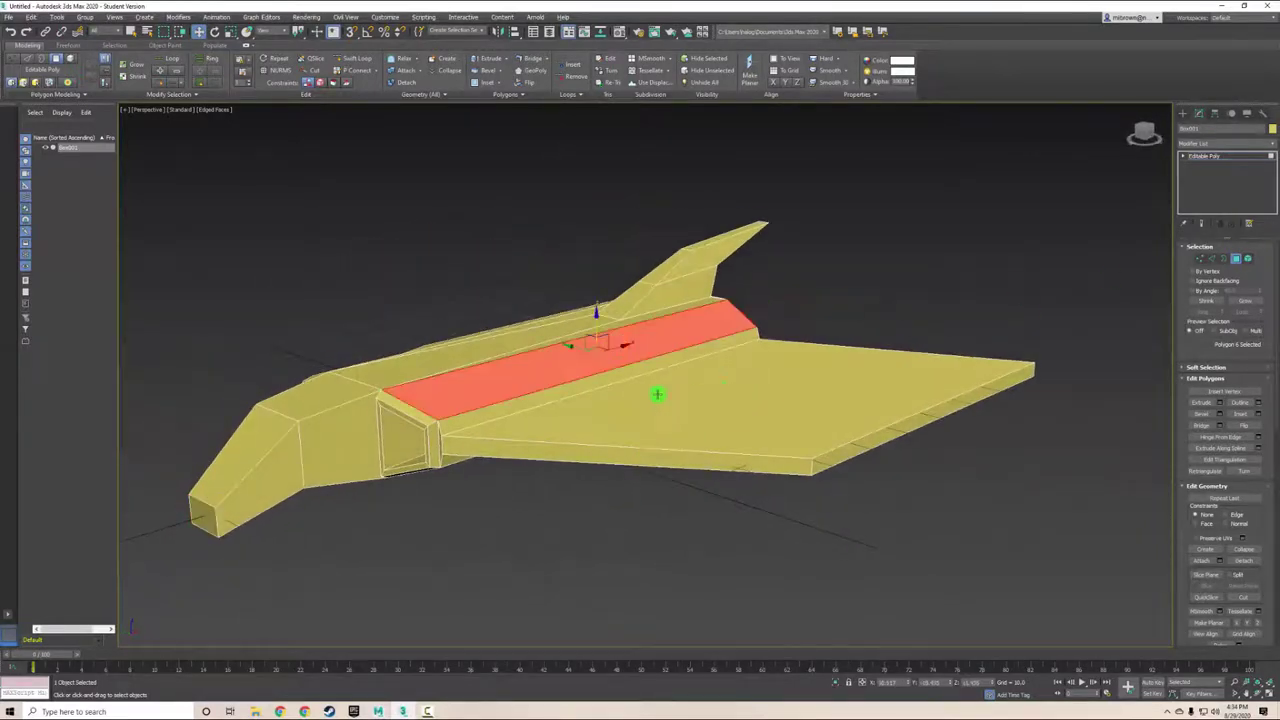
pyautogui.moveTo(654, 394)
pyautogui.keyDown('alt'); pyautogui.mouseDown(button='middle')
pyautogui.moveTo(746, 397)
pyautogui.moveTo(537, 386)
pyautogui.mouseUp(button='middle'); pyautogui.keyUp('alt')
pyautogui.keyDown('ctrl'); pyautogui.click(510, 392); pyautogui.keyUp('ctrl')
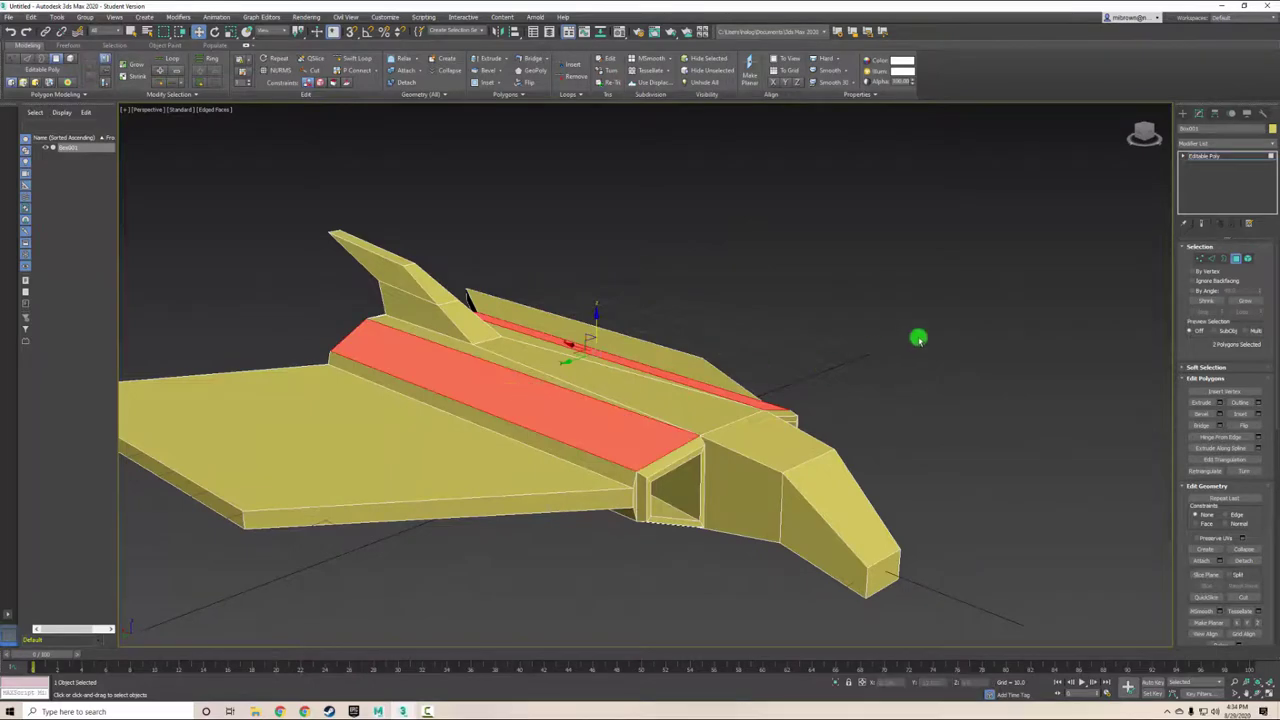
pyautogui.moveTo(934, 343)
pyautogui.keyDown('alt'); pyautogui.mouseDown(button='middle')
pyautogui.moveTo(846, 346)
pyautogui.moveTo(774, 154)
pyautogui.mouseUp(button='middle'); pyautogui.keyUp('alt')
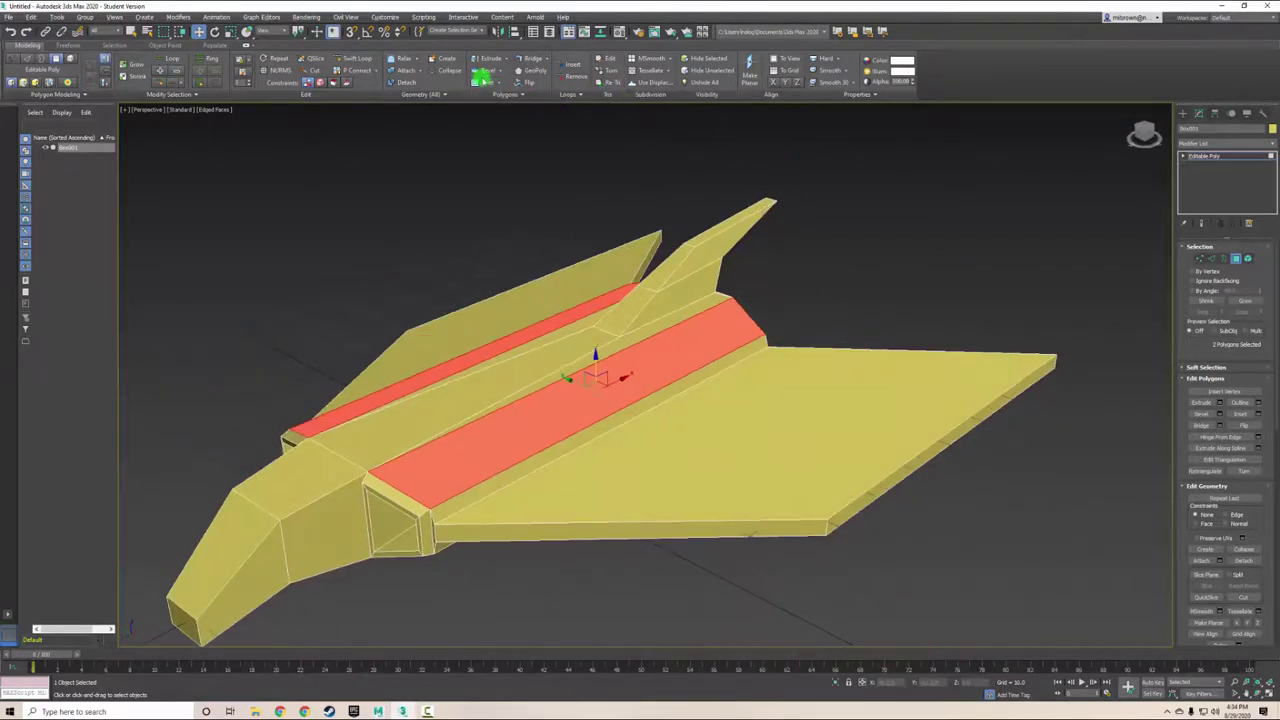
pyautogui.moveTo(609, 273)
pyautogui.keyDown('alt'); pyautogui.mouseDown(button='middle')
pyautogui.moveTo(686, 320)
pyautogui.moveTo(615, 400)
pyautogui.mouseUp(button='middle'); pyautogui.keyUp('alt')
pyautogui.keyDown('alt'); pyautogui.moveTo(623, 320); pyautogui.dragTo(706, 320, button='middle'); pyautogui.keyUp('alt')
pyautogui.keyDown('ctrl'); pyautogui.click(546, 334); pyautogui.keyUp('ctrl')
pyautogui.moveTo(831, 363)
pyautogui.keyDown('alt'); pyautogui.mouseDown(button='middle')
pyautogui.moveTo(726, 414)
pyautogui.moveTo(606, 249)
pyautogui.mouseUp(button='middle'); pyautogui.keyUp('alt')
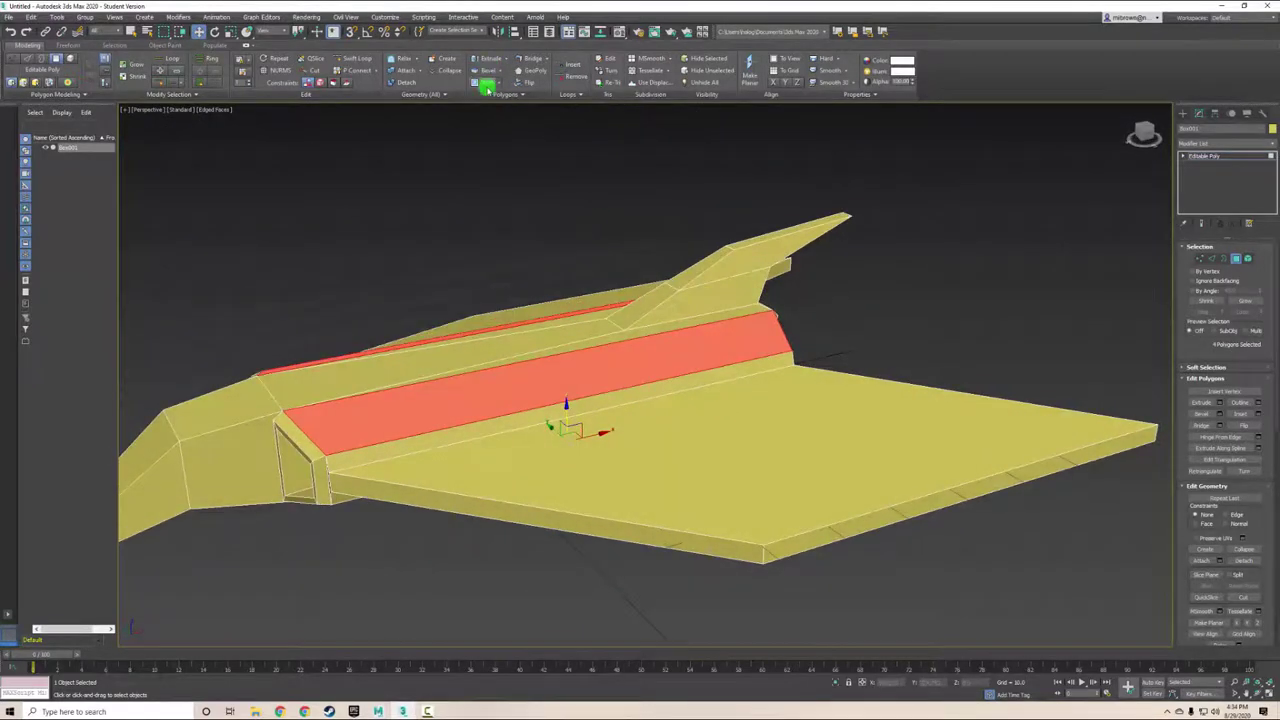
# Step: Inset the selected faces into narrow strips and slide them along X
pyautogui.click(487, 85)
pyautogui.moveTo(646, 352); pyautogui.dragTo(640, 329)
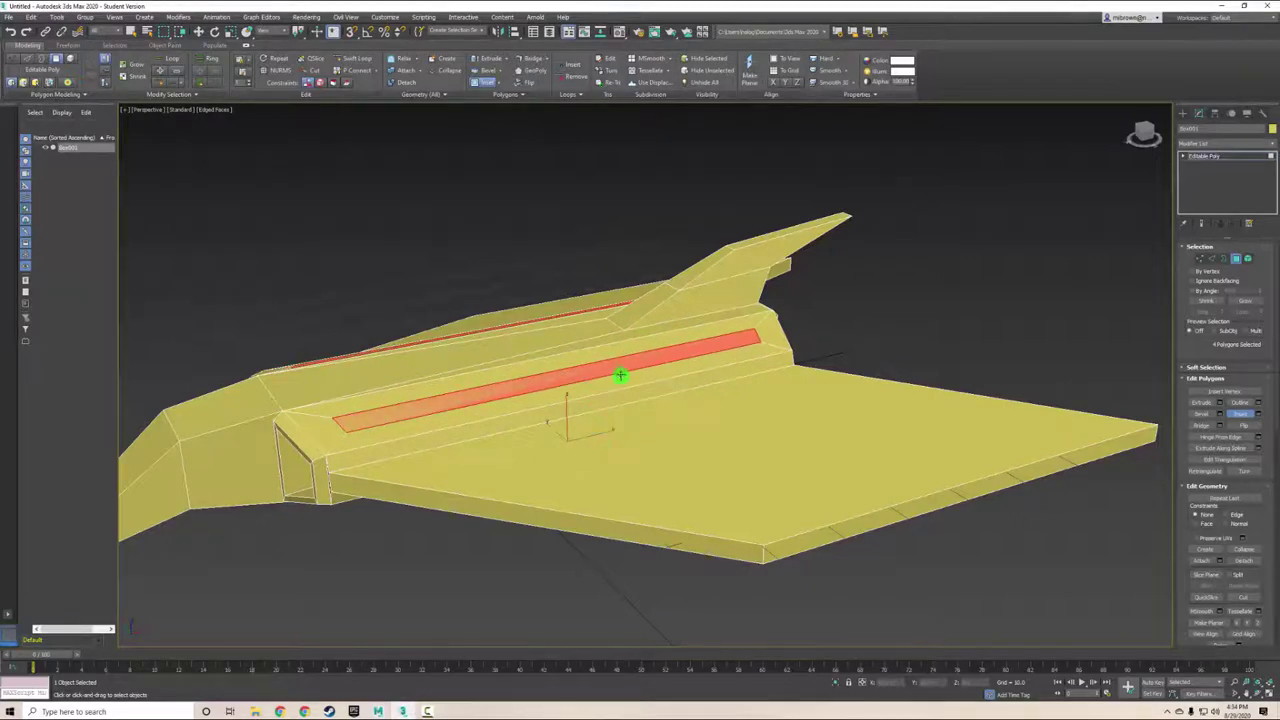
pyautogui.press('w')
pyautogui.moveTo(605, 431); pyautogui.dragTo(666, 441)
pyautogui.moveTo(666, 441)
pyautogui.keyDown('alt'); pyautogui.mouseDown(button='middle')
pyautogui.moveTo(651, 351)
pyautogui.moveTo(650, 462)
pyautogui.moveTo(629, 421)
pyautogui.mouseUp(button='middle'); pyautogui.keyUp('alt')
pyautogui.click(1197, 260)
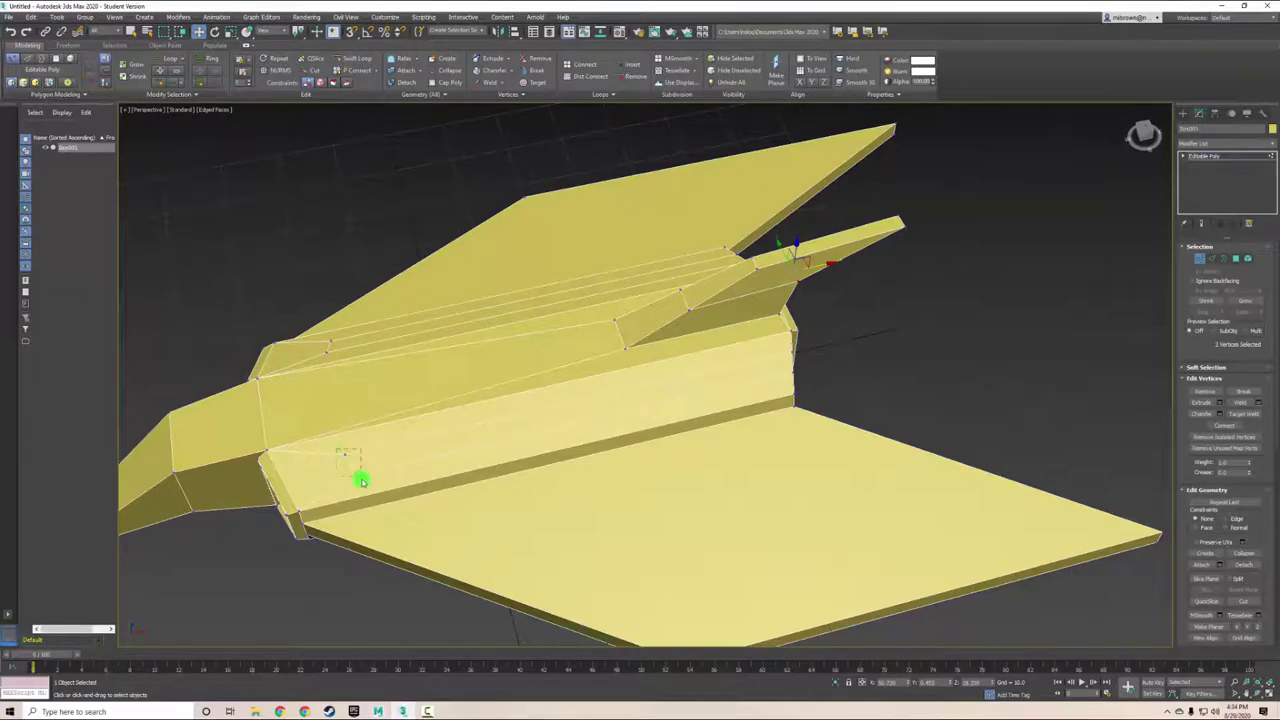
pyautogui.moveTo(362, 483); pyautogui.dragTo(364, 484)
pyautogui.keyDown('alt'); pyautogui.moveTo(450, 462); pyautogui.dragTo(459, 364, button='middle'); pyautogui.keyUp('alt')
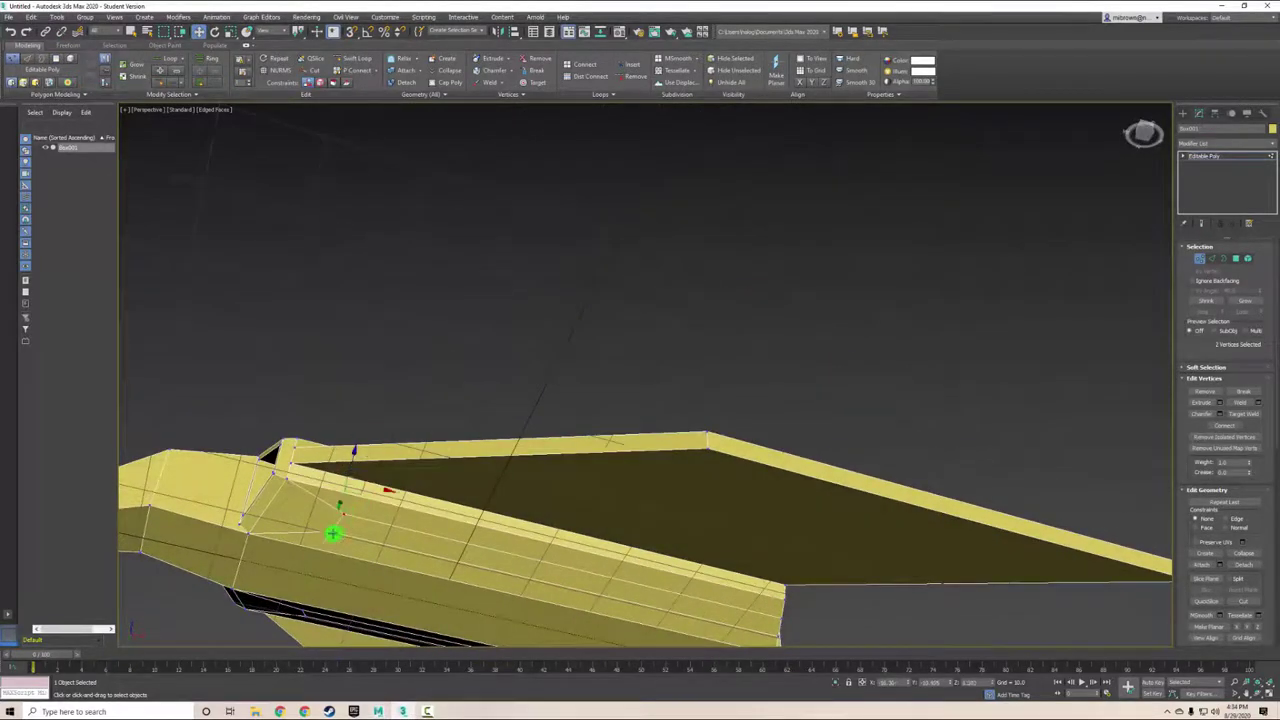
pyautogui.keyDown('ctrl'); pyautogui.moveTo(344, 517); pyautogui.dragTo(330, 532); pyautogui.keyUp('ctrl')
pyautogui.keyDown('alt'); pyautogui.moveTo(365, 480); pyautogui.dragTo(503, 466, button='middle'); pyautogui.keyUp('alt')
pyautogui.keyDown('ctrl'); pyautogui.click(241, 370); pyautogui.keyUp('ctrl')
pyautogui.keyDown('ctrl'); pyautogui.click(258, 393); pyautogui.keyUp('ctrl')
pyautogui.moveTo(395, 310)
pyautogui.keyDown('alt'); pyautogui.mouseDown(button='middle')
pyautogui.moveTo(374, 391)
pyautogui.moveTo(262, 471)
pyautogui.mouseUp(button='middle'); pyautogui.keyUp('alt')
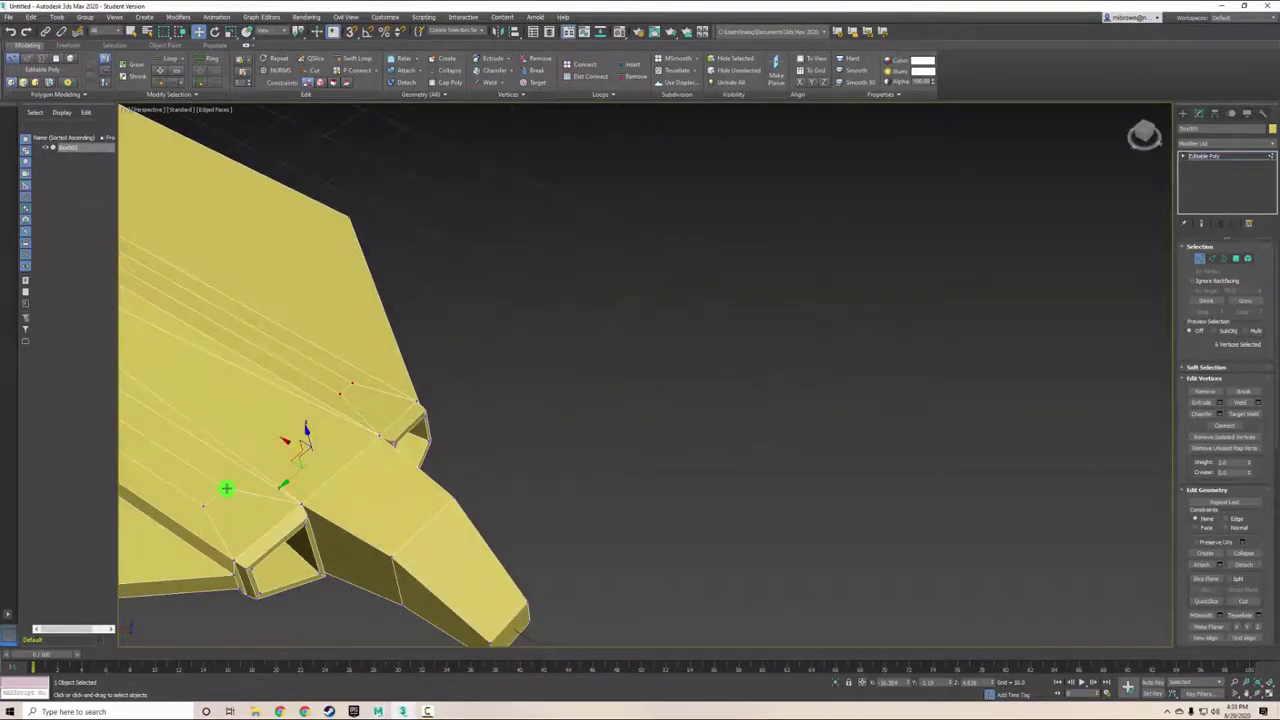
pyautogui.keyDown('ctrl'); pyautogui.click(226, 488); pyautogui.keyUp('ctrl')
pyautogui.keyDown('ctrl'); pyautogui.click(202, 507); pyautogui.keyUp('ctrl')
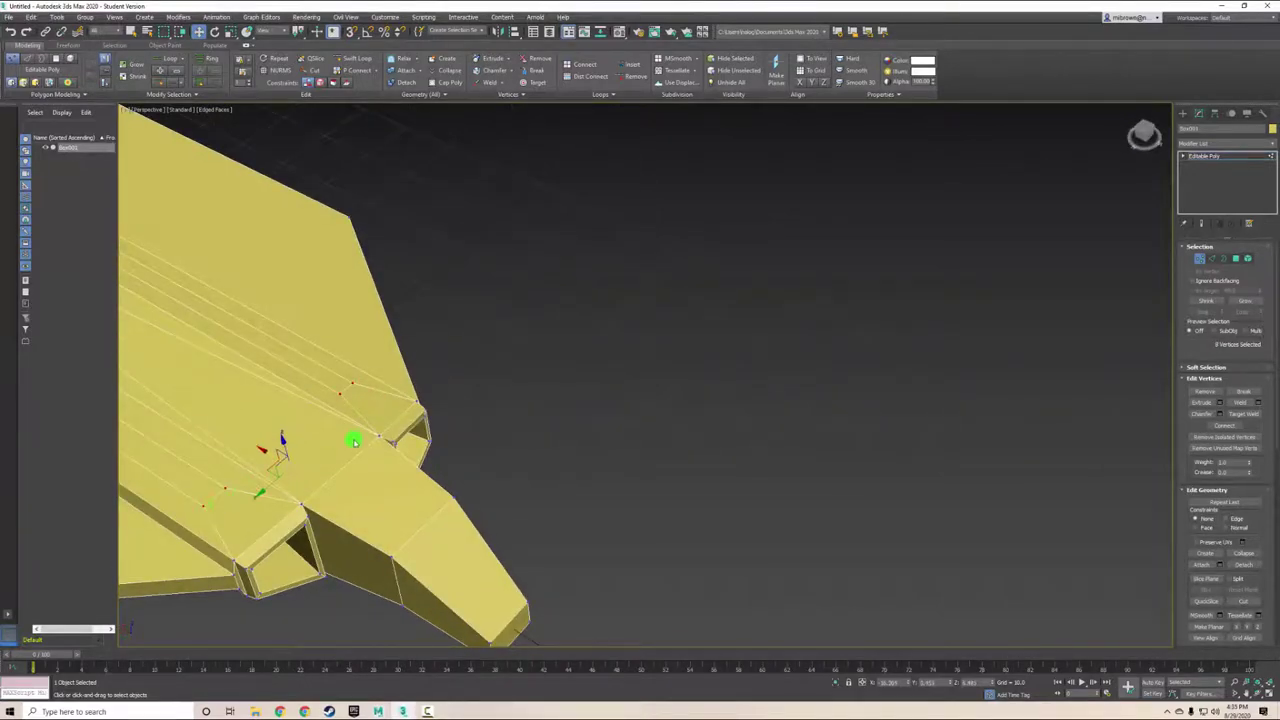
pyautogui.scroll(-3, 354, 443)
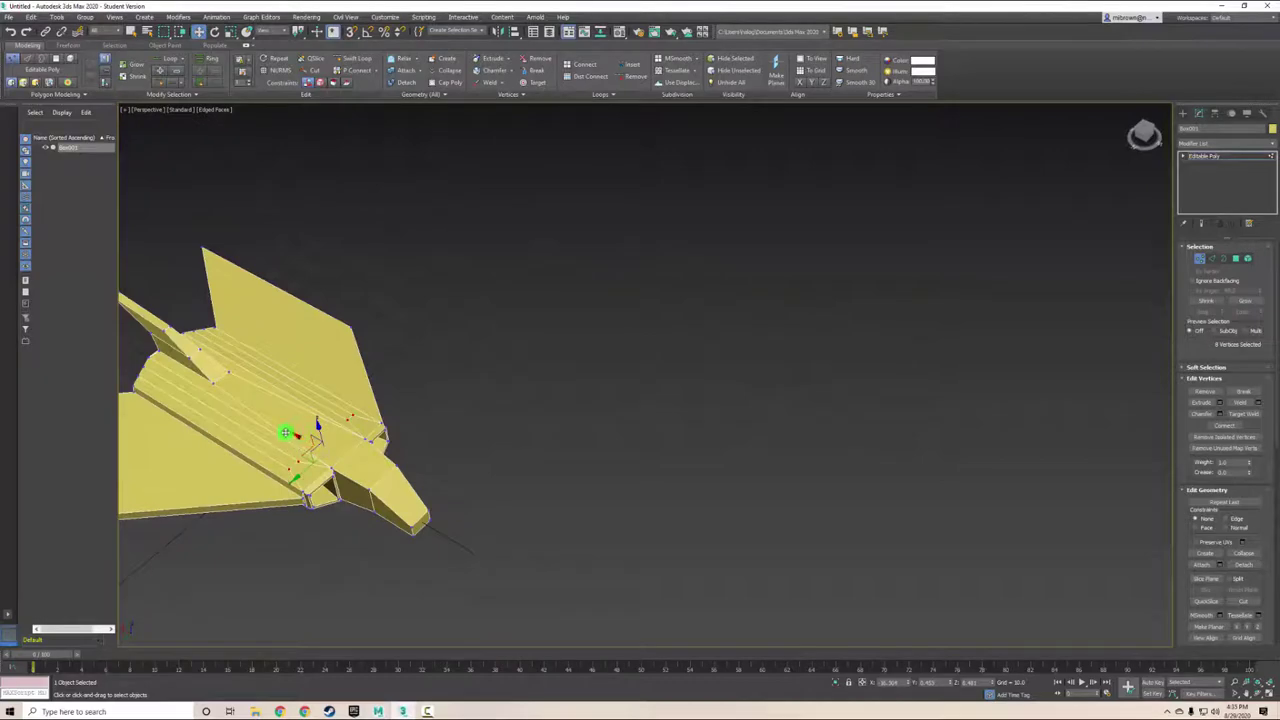
pyautogui.keyDown('ctrl'); pyautogui.click(204, 378); pyautogui.keyUp('ctrl')
# Step: Extrude the selected hull strips upward into fins and reshape them with the move gizmo
pyautogui.click(1236, 258)
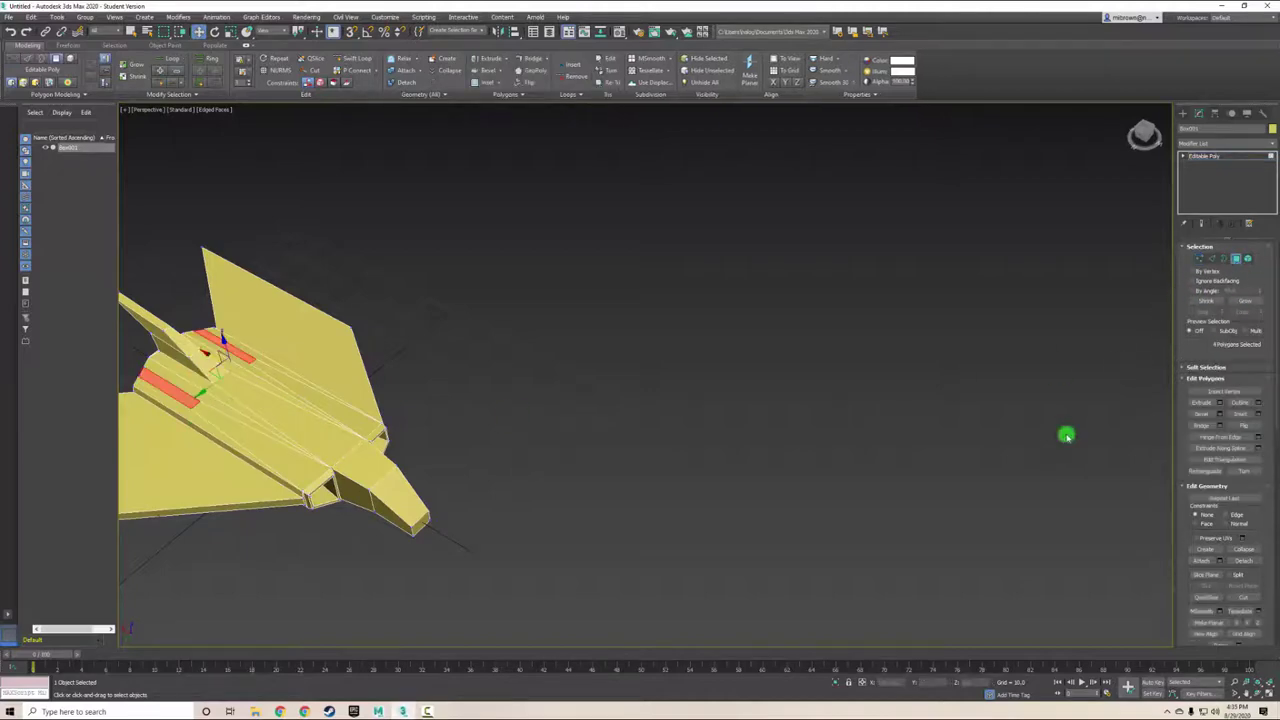
pyautogui.moveTo(521, 418)
pyautogui.keyDown('alt'); pyautogui.mouseDown(button='middle')
pyautogui.moveTo(549, 391)
pyautogui.moveTo(540, 329)
pyautogui.moveTo(534, 357)
pyautogui.moveTo(557, 421)
pyautogui.moveTo(809, 409)
pyautogui.mouseUp(button='middle'); pyautogui.keyUp('alt')
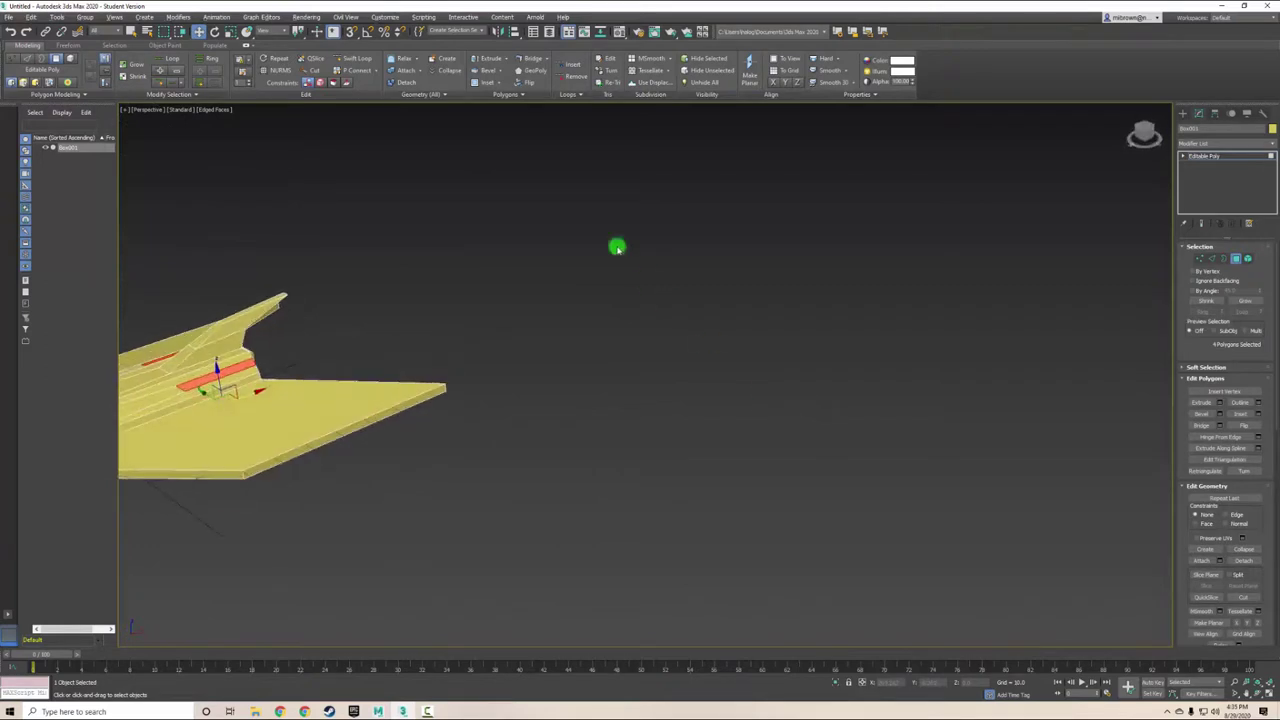
pyautogui.click(490, 58)
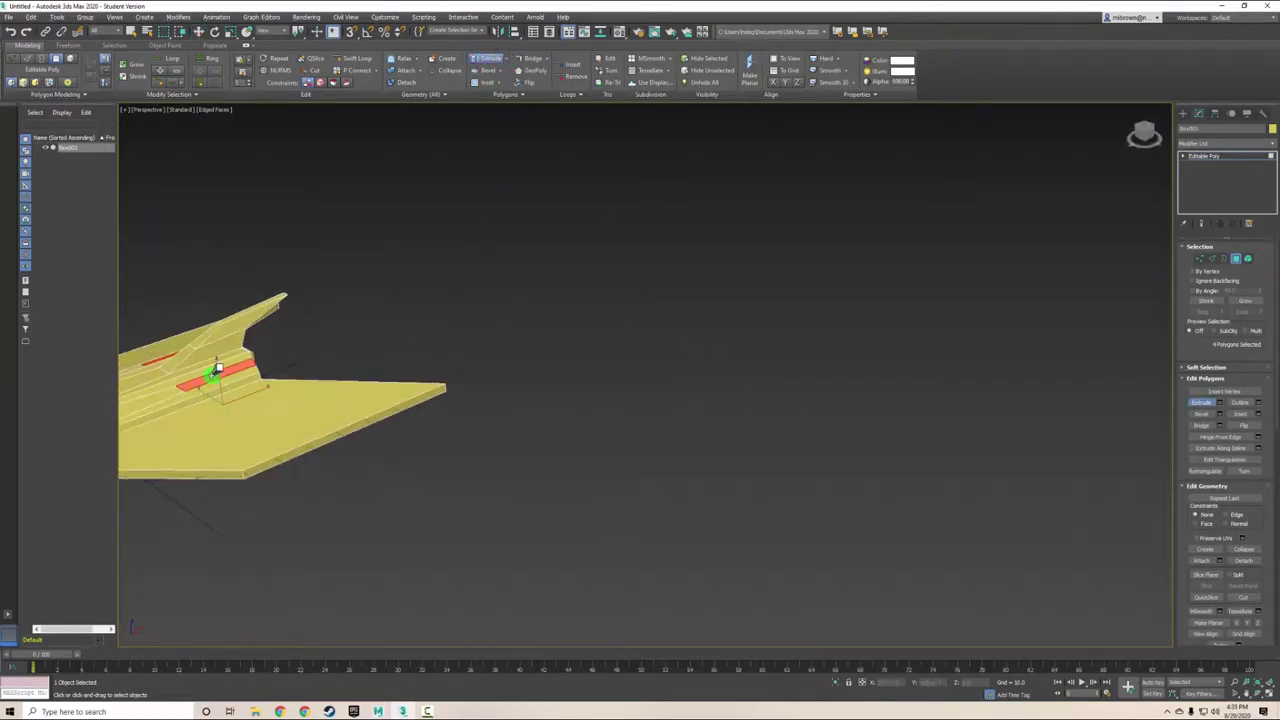
pyautogui.moveTo(216, 372)
pyautogui.mouseDown()
pyautogui.moveTo(234, 346)
pyautogui.moveTo(234, 297)
pyautogui.mouseUp()
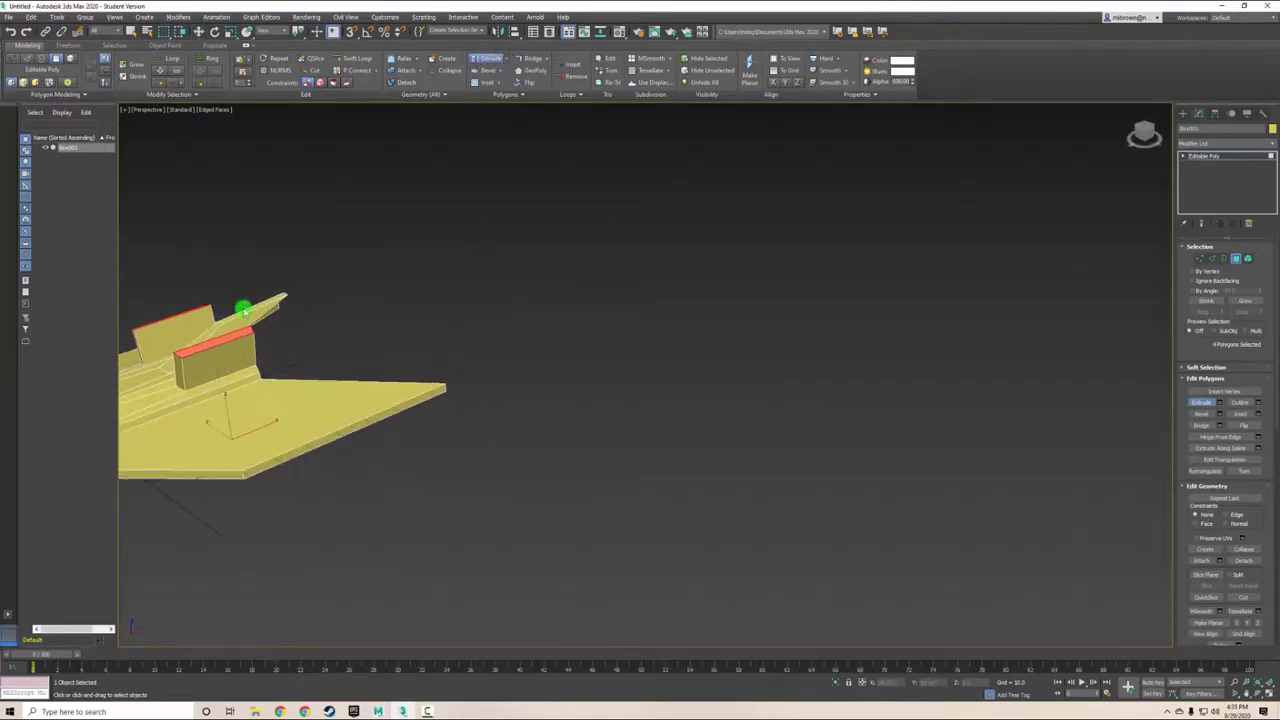
pyautogui.press('w')
pyautogui.moveTo(260, 428); pyautogui.dragTo(291, 420)
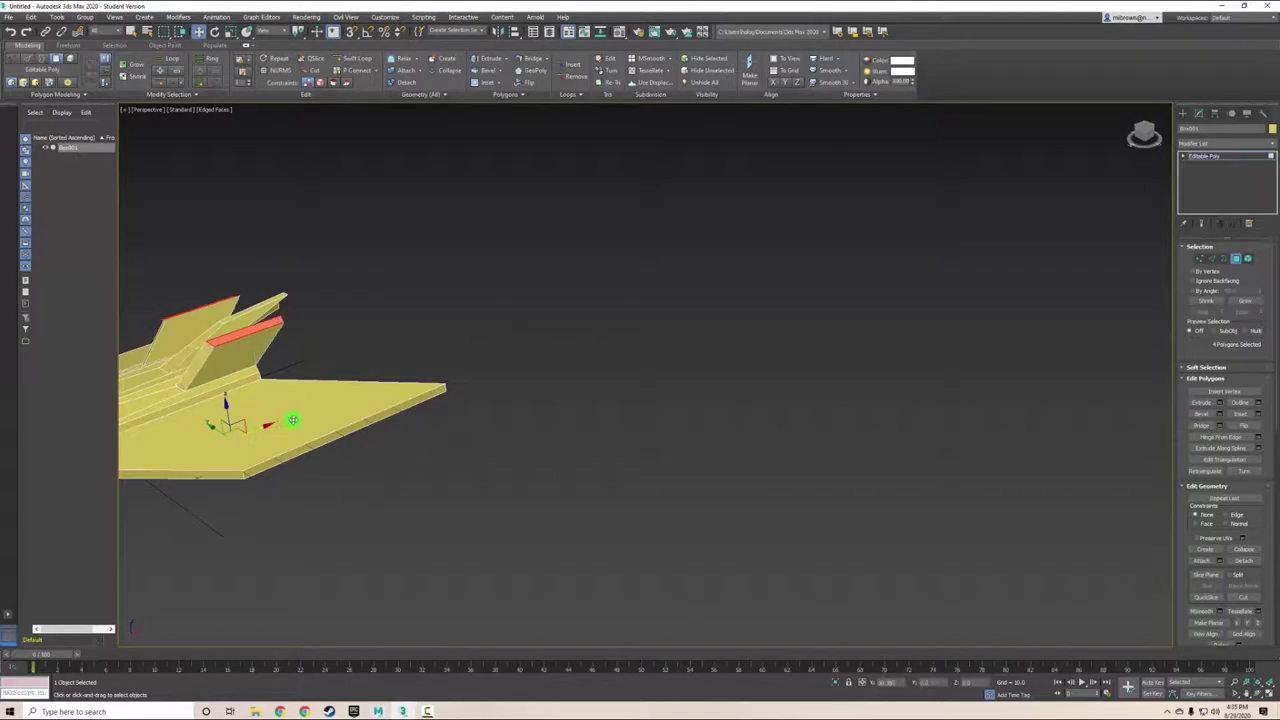
# Step: View the fins side-on and nudge the selected fin faces slightly
pyautogui.moveTo(323, 420)
pyautogui.keyDown('alt'); pyautogui.mouseDown(button='middle')
pyautogui.moveTo(278, 372)
pyautogui.moveTo(209, 394)
pyautogui.moveTo(271, 409)
pyautogui.moveTo(389, 403)
pyautogui.moveTo(397, 389)
pyautogui.moveTo(396, 404)
pyautogui.mouseUp(button='middle'); pyautogui.keyUp('alt')
pyautogui.keyDown('alt'); pyautogui.moveTo(252, 413); pyautogui.dragTo(280, 411, button='middle'); pyautogui.keyUp('alt')
pyautogui.moveTo(423, 434)
pyautogui.keyDown('alt'); pyautogui.mouseDown(button='middle')
pyautogui.moveTo(417, 409)
pyautogui.moveTo(357, 371)
pyautogui.moveTo(331, 432)
pyautogui.moveTo(381, 438)
pyautogui.mouseUp(button='middle'); pyautogui.keyUp('alt')
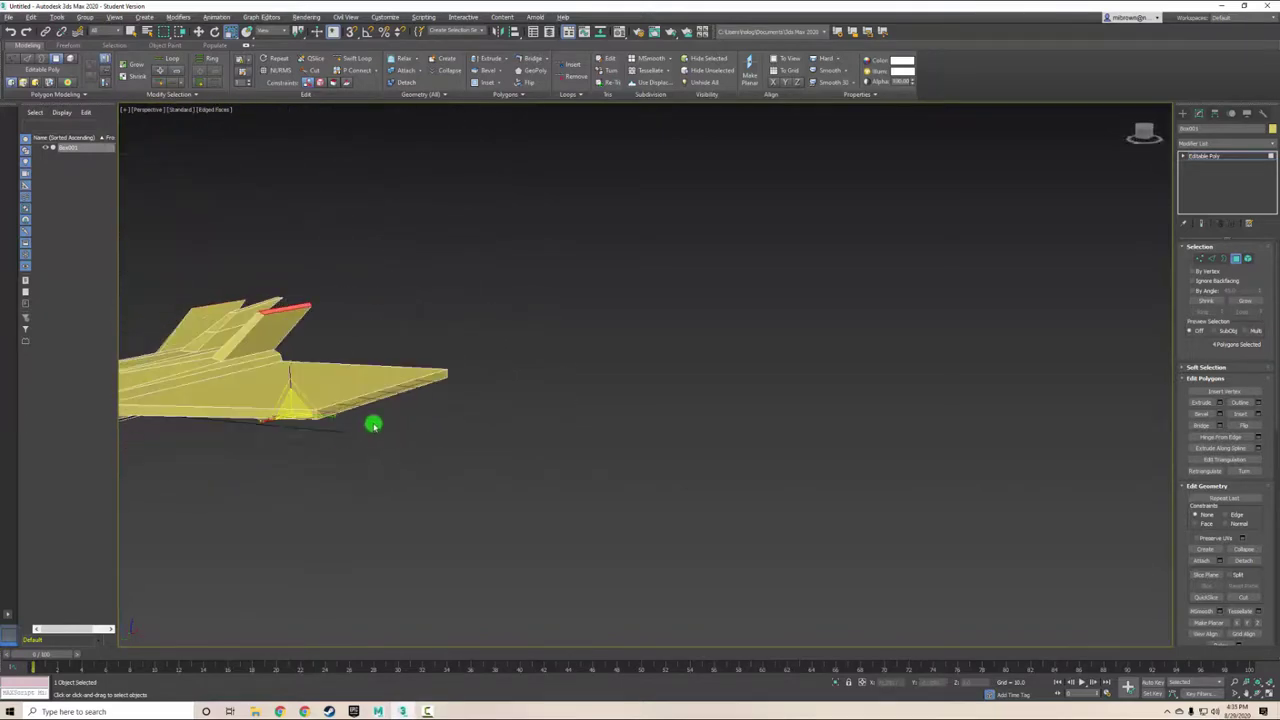
pyautogui.press('w')
pyautogui.moveTo(290, 385)
pyautogui.mouseDown()
pyautogui.moveTo(286, 400)
pyautogui.moveTo(290, 375)
pyautogui.mouseUp()
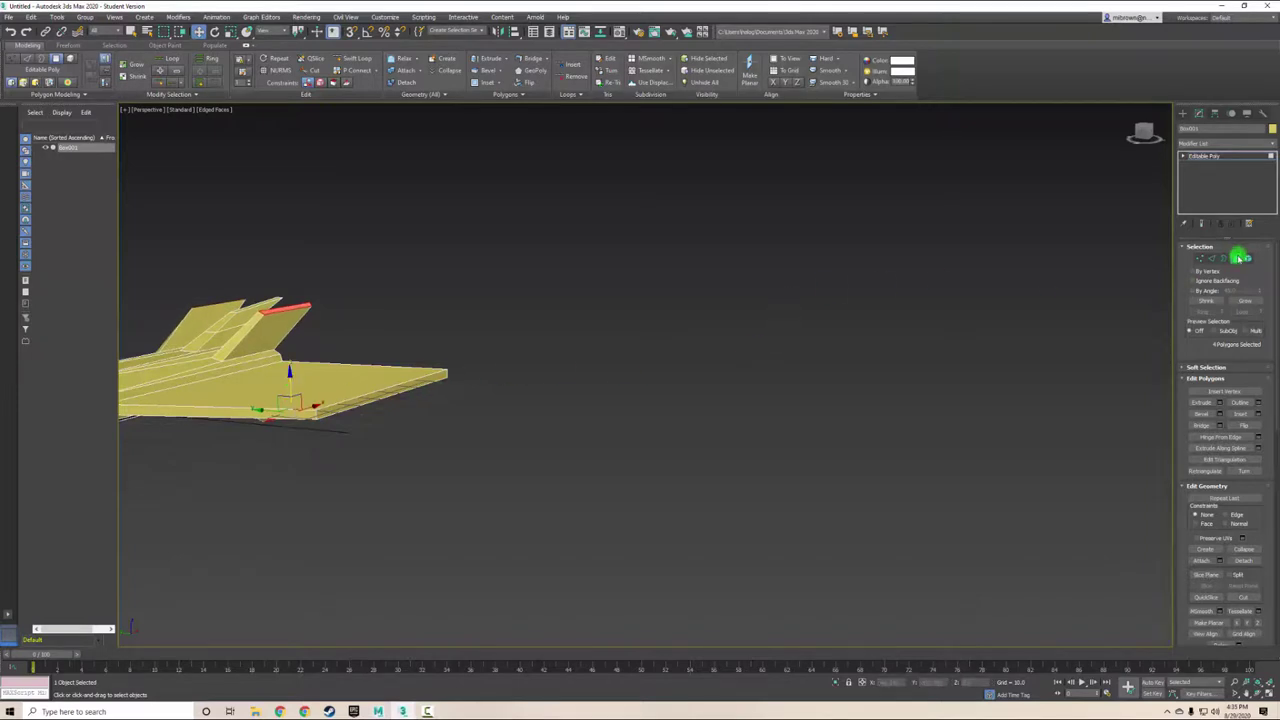
# Step: Deselect the faces, orbit below, and zoom extents on the whole finned ship
pyautogui.click(814, 346)
pyautogui.moveTo(417, 391)
pyautogui.keyDown('alt'); pyautogui.mouseDown(button='middle')
pyautogui.moveTo(469, 397)
pyautogui.moveTo(464, 377)
pyautogui.moveTo(449, 383)
pyautogui.moveTo(782, 396)
pyautogui.mouseUp(button='middle'); pyautogui.keyUp('alt')
pyautogui.press('z')
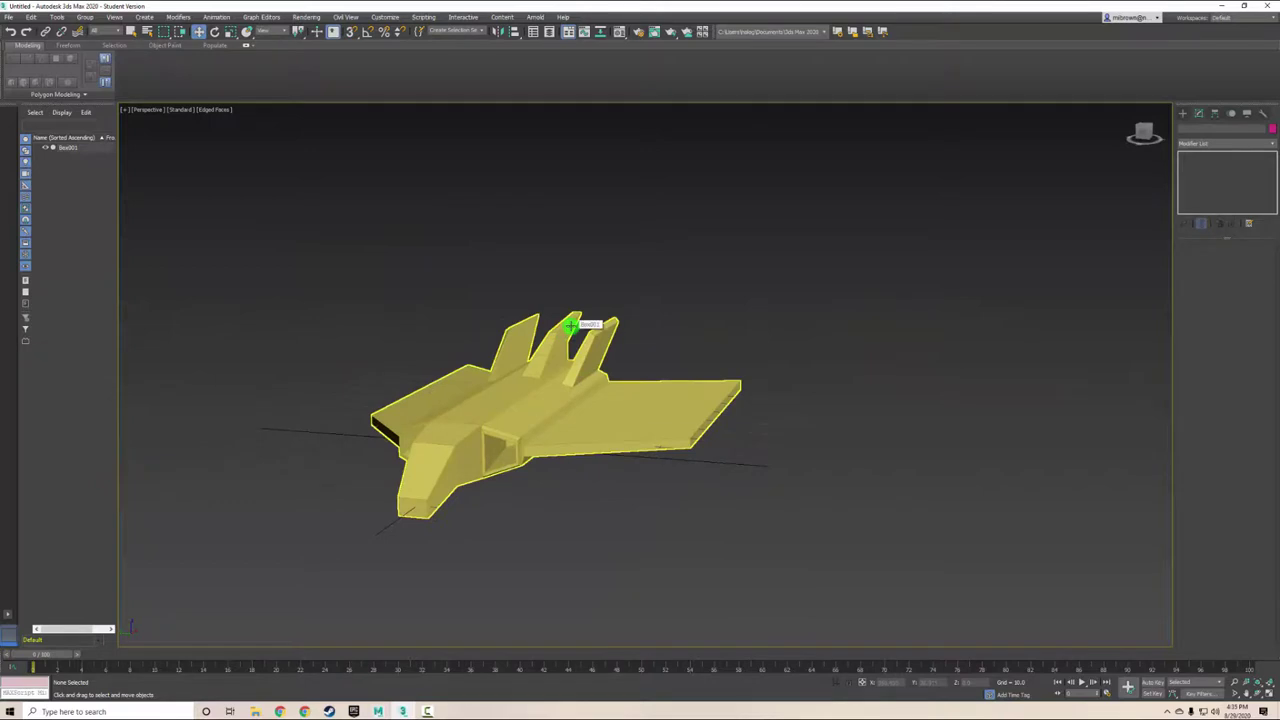